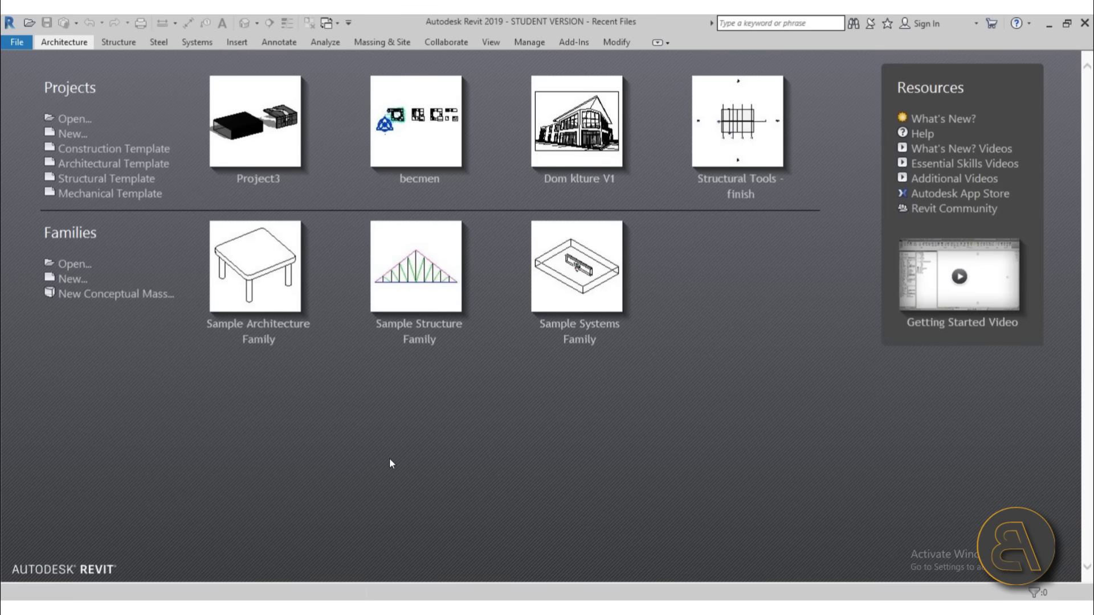
Step: Create a new project from the architectural template and pan the empty floor plan
click(112, 167)
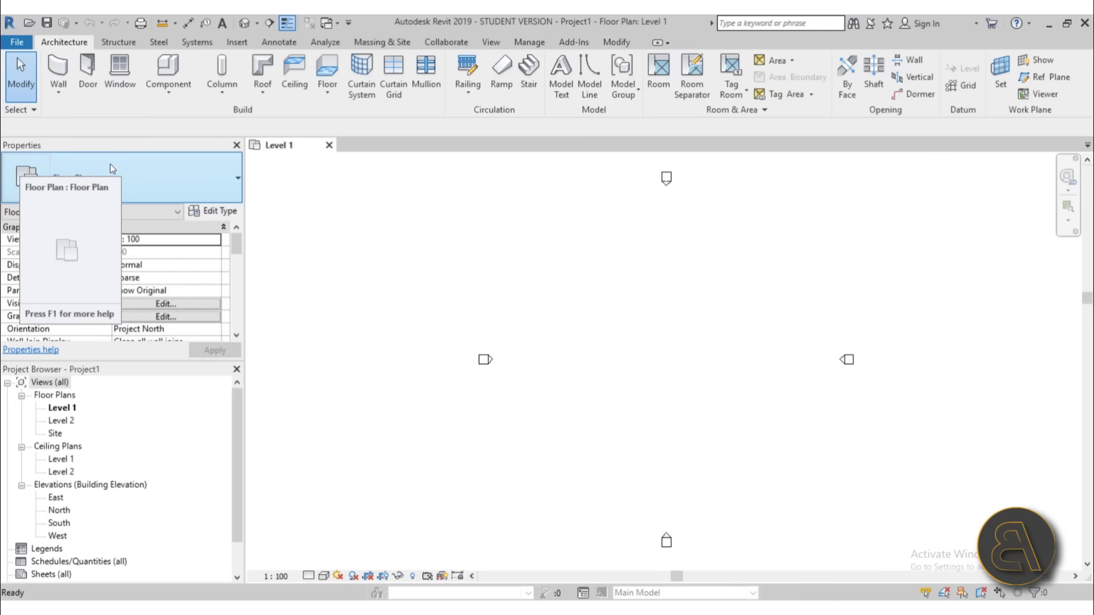
middle_drag(607, 294, 566, 303)
middle_drag(554, 341, 548, 342)
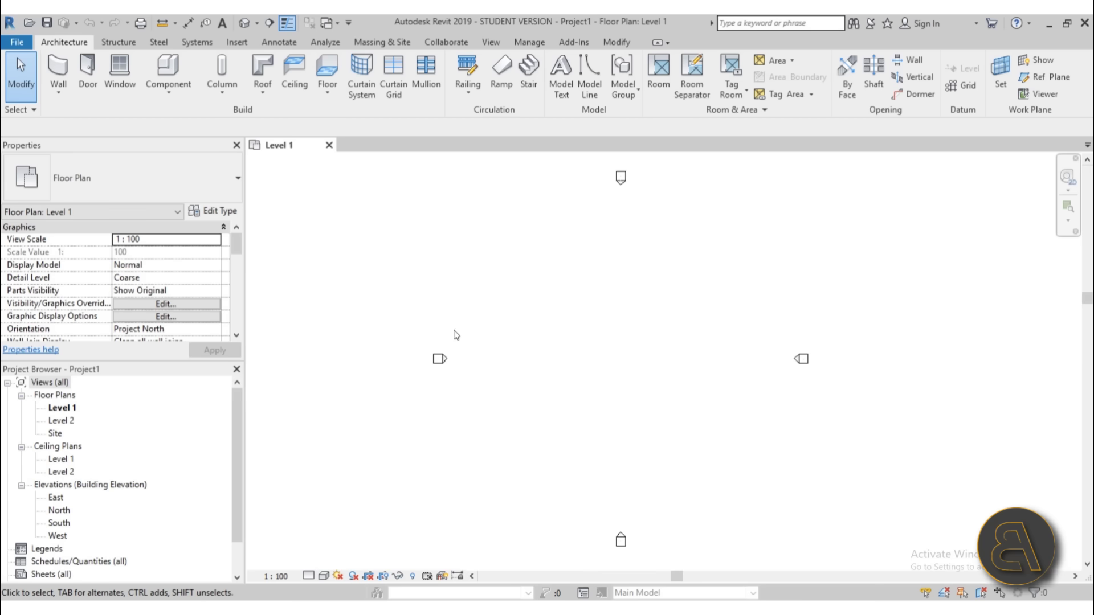
middle_drag(536, 374, 514, 373)
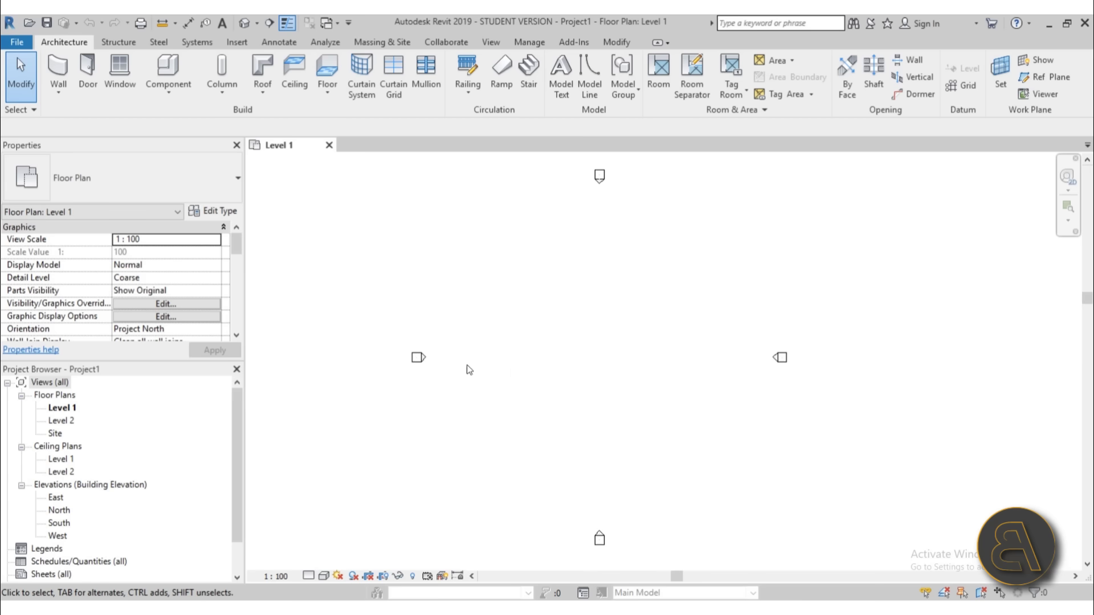
Step: Start an architectural wall and scroll the type list to Curtain Wall: Storefront
click(58, 93)
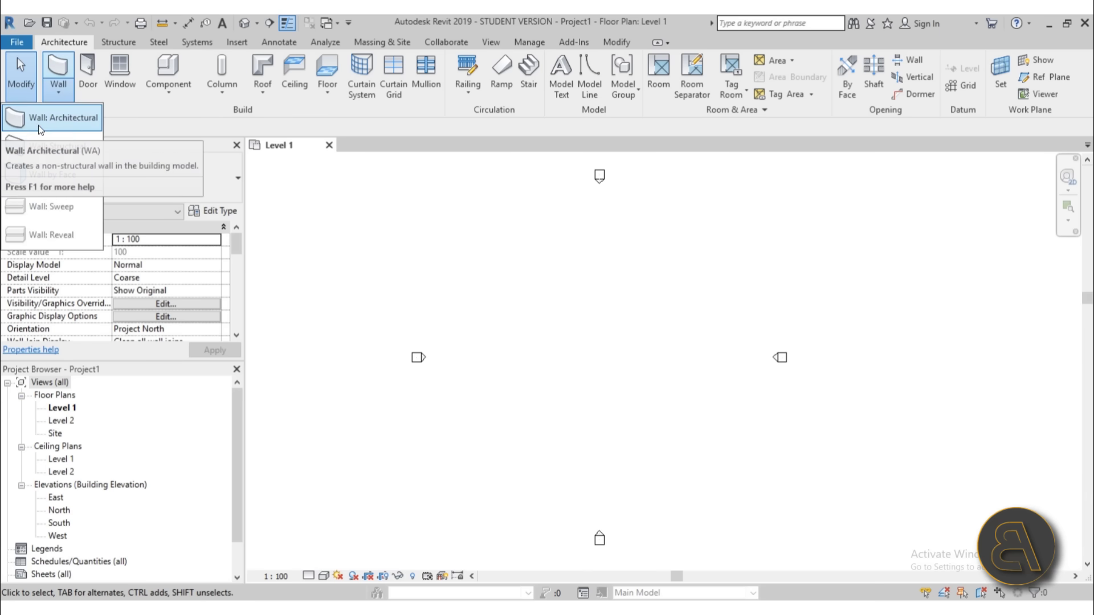
click(64, 125)
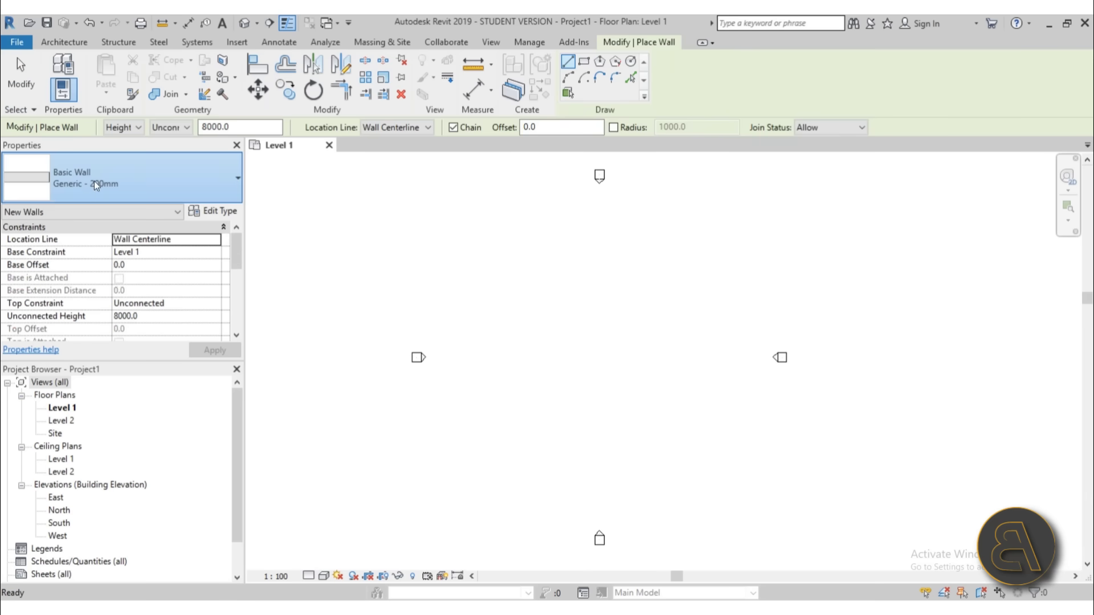
click(85, 178)
scroll(92, 319, down, 6)
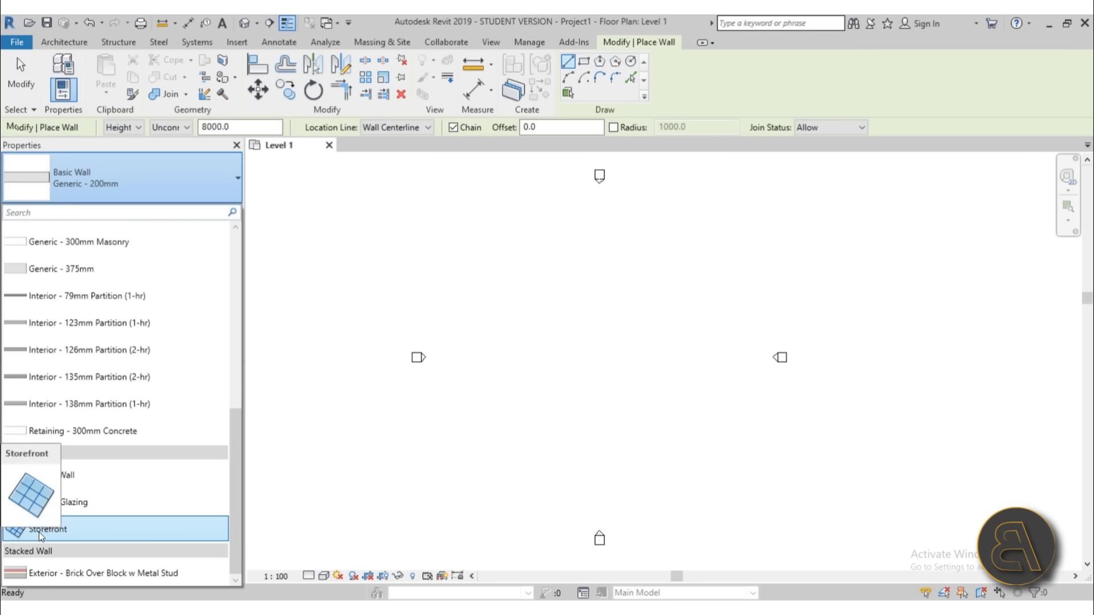
mouse_move(47, 538)
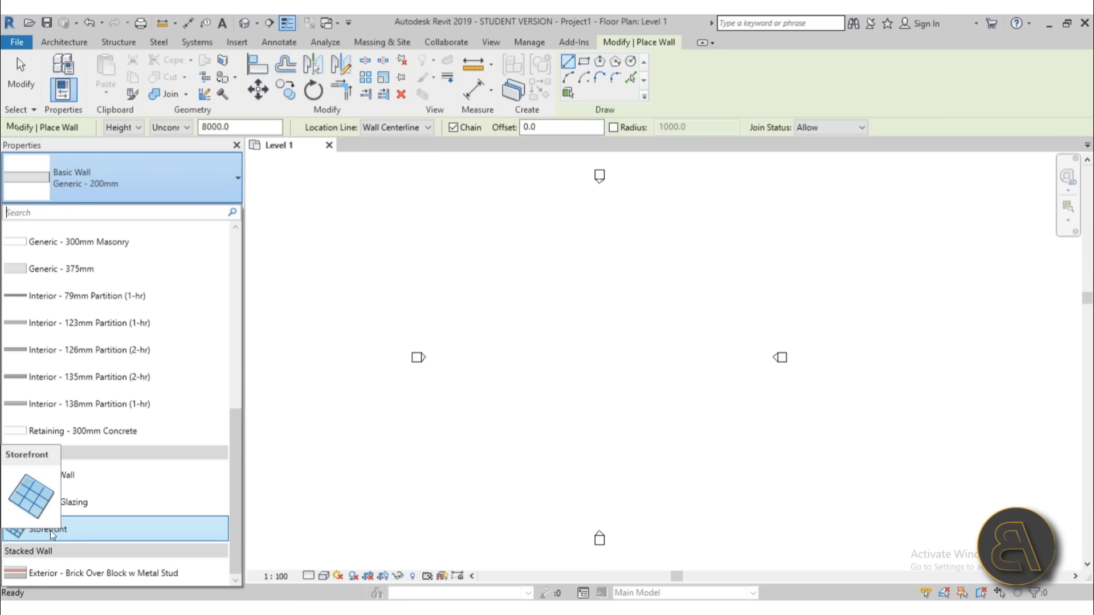
Step: Draw a 19000 mm Storefront curtain wall on Level 1
click(47, 538)
click(520, 365)
click(645, 364)
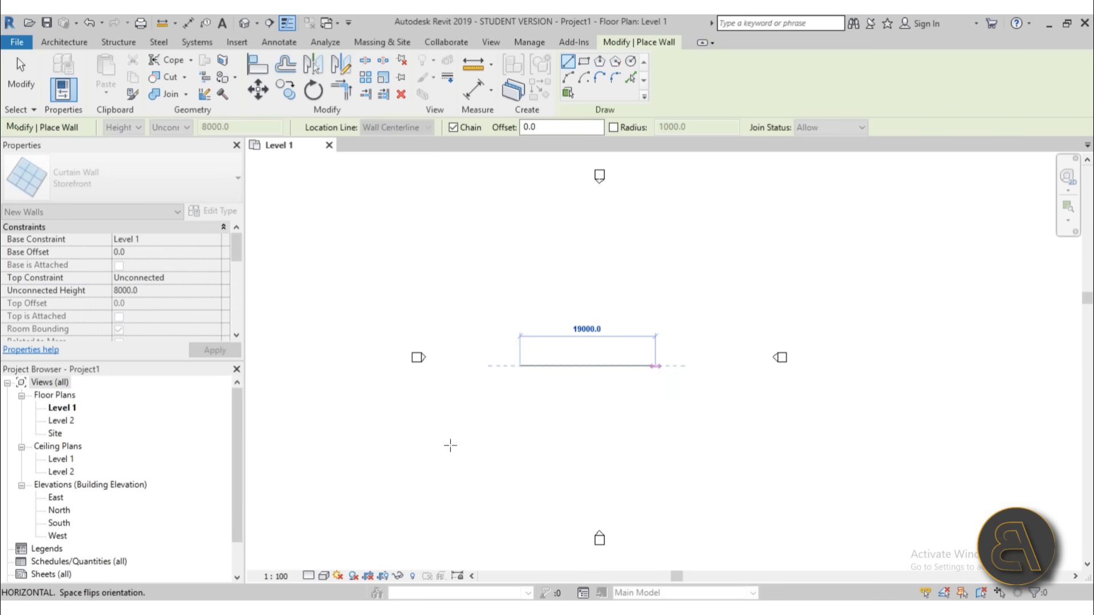
key(Escape)
key(Escape)
scroll(576, 363, up, 5)
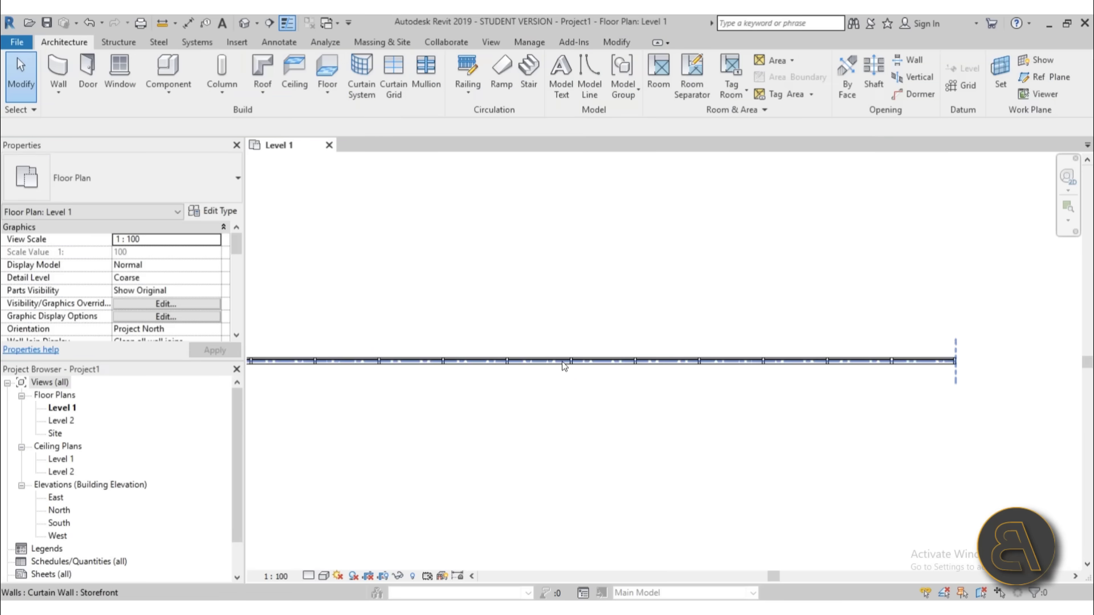
click(565, 362)
click(520, 315)
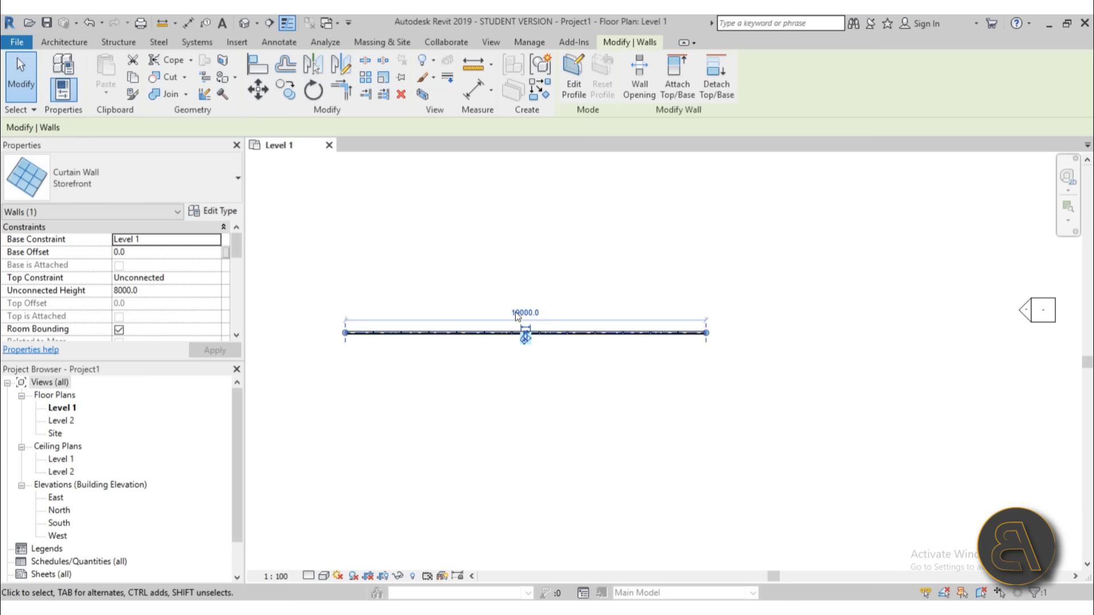
Step: Open the default 3D view and draw a test plain Curtain Wall
click(244, 22)
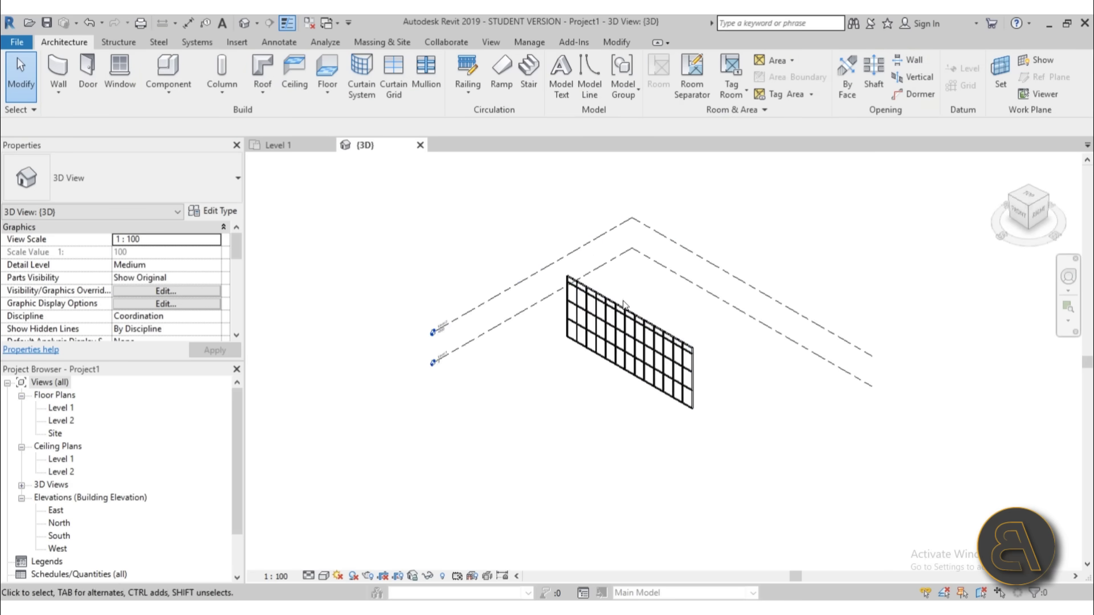
scroll(687, 388, up, 4)
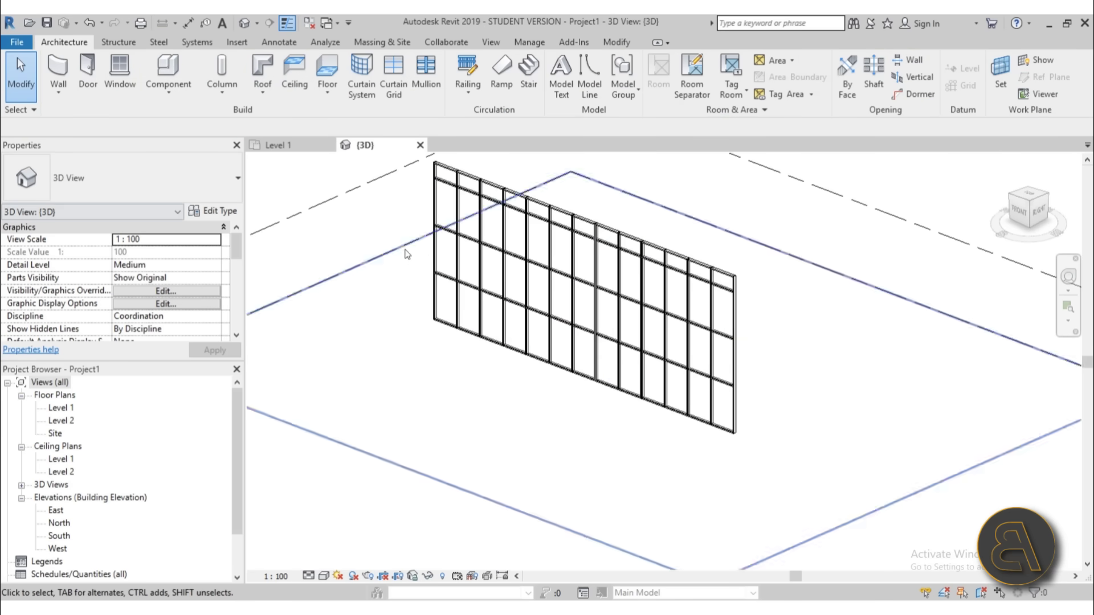
click(64, 69)
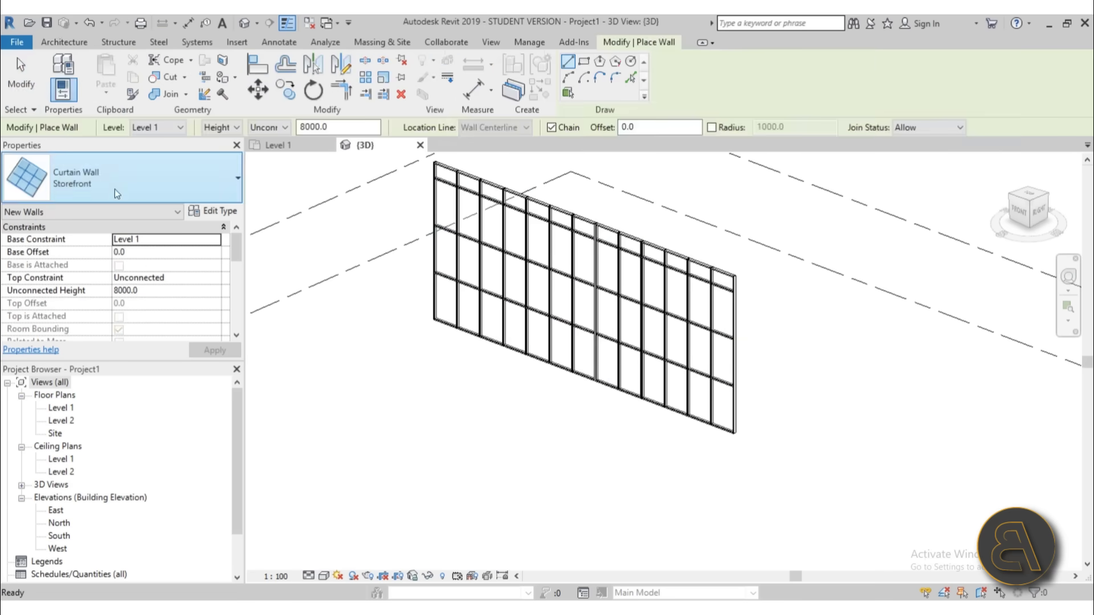
click(143, 177)
click(58, 444)
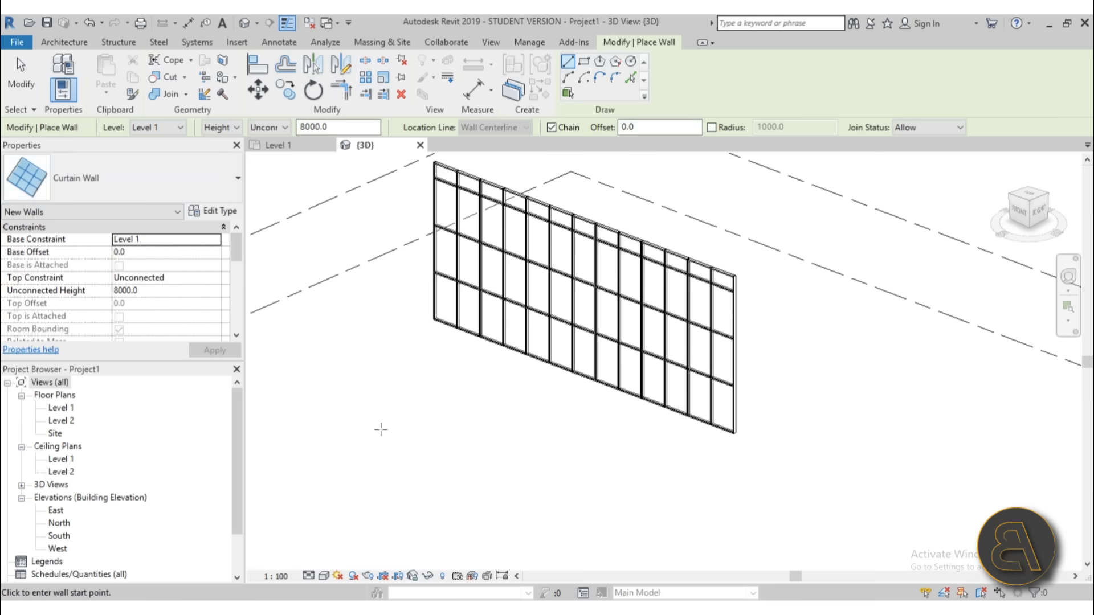
click(325, 379)
click(487, 450)
key(Escape)
key(Escape)
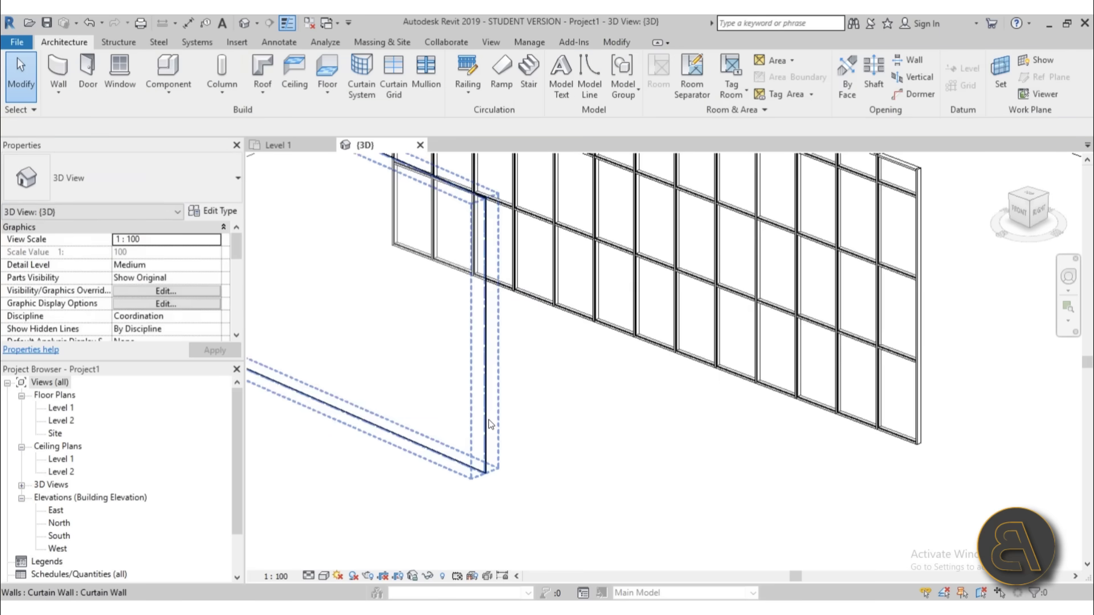
Step: Delete the plain test curtain wall, keeping only the Storefront wall
click(489, 453)
shift+middle_drag(489, 452, 569, 501)
click(488, 513)
click(502, 461)
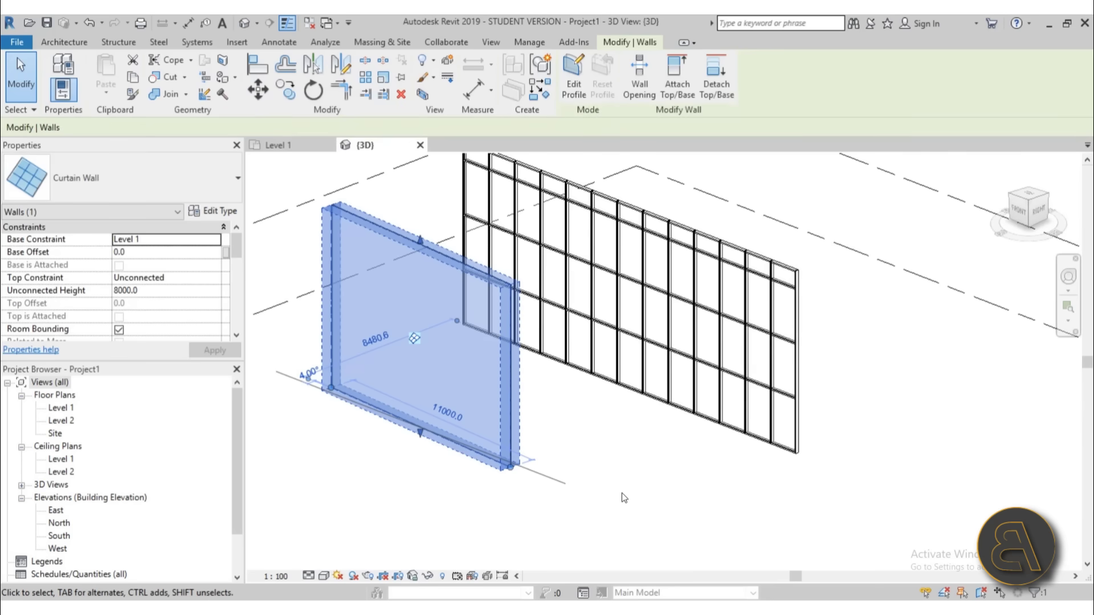
key(Delete)
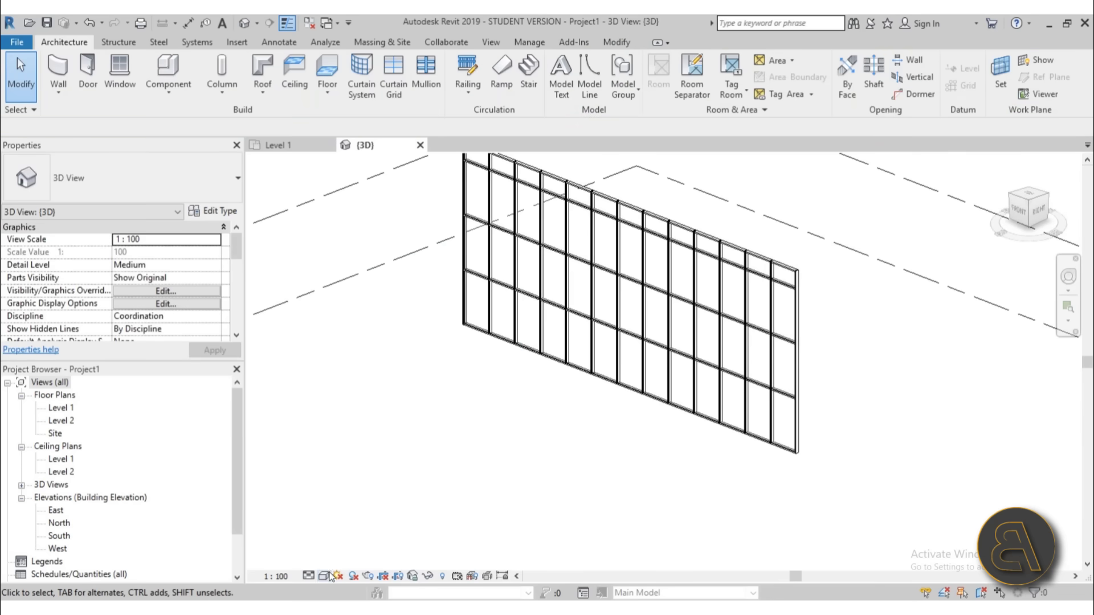
Step: Switch the 3D view to Realistic visual style and orbit to face the wall
click(324, 576)
click(344, 548)
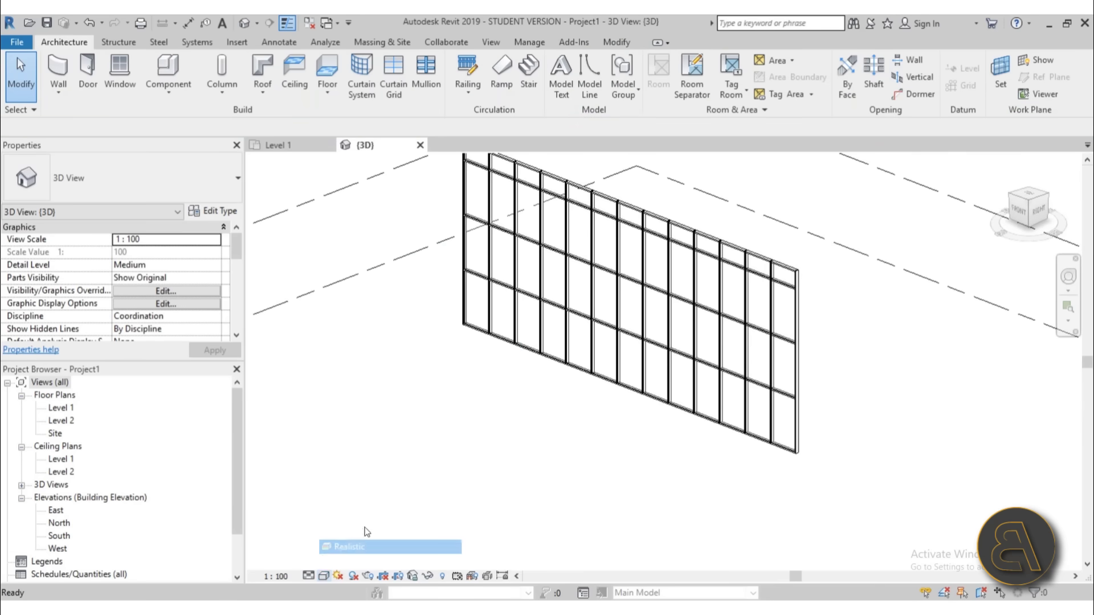
mouse_move(481, 442)
shift+middle_down()
mouse_move(622, 452)
mouse_move(722, 344)
mouse_move(660, 374)
mouse_move(541, 383)
mouse_move(558, 321)
mouse_move(550, 333)
shift+middle_up()
scroll(542, 383, up, 3)
scroll(542, 383, down, 2)
Step: Select the Storefront curtain wall
click(569, 332)
click(480, 194)
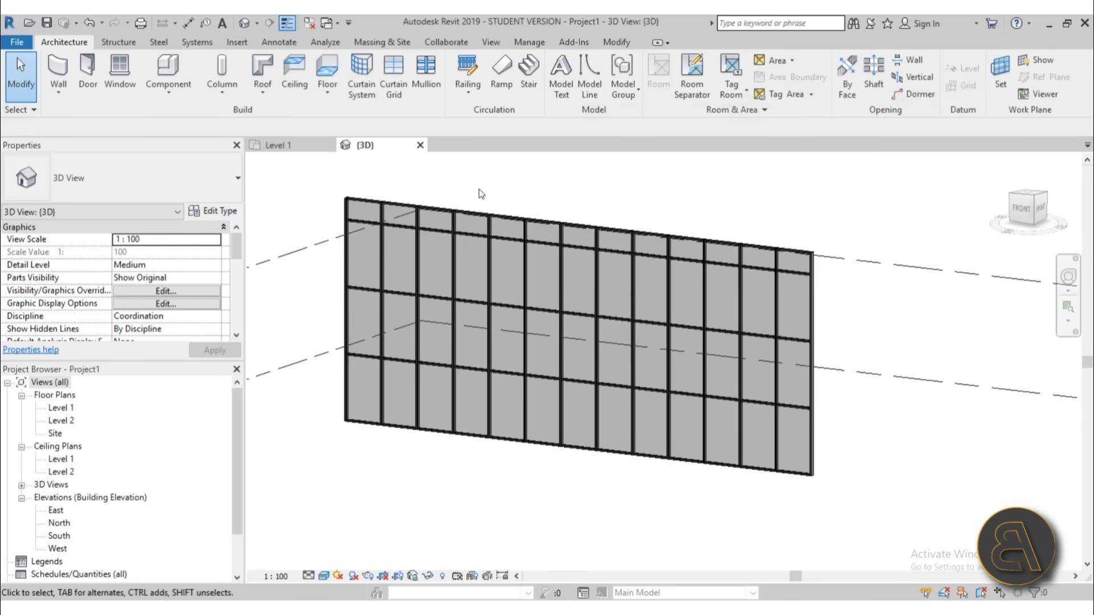
click(370, 205)
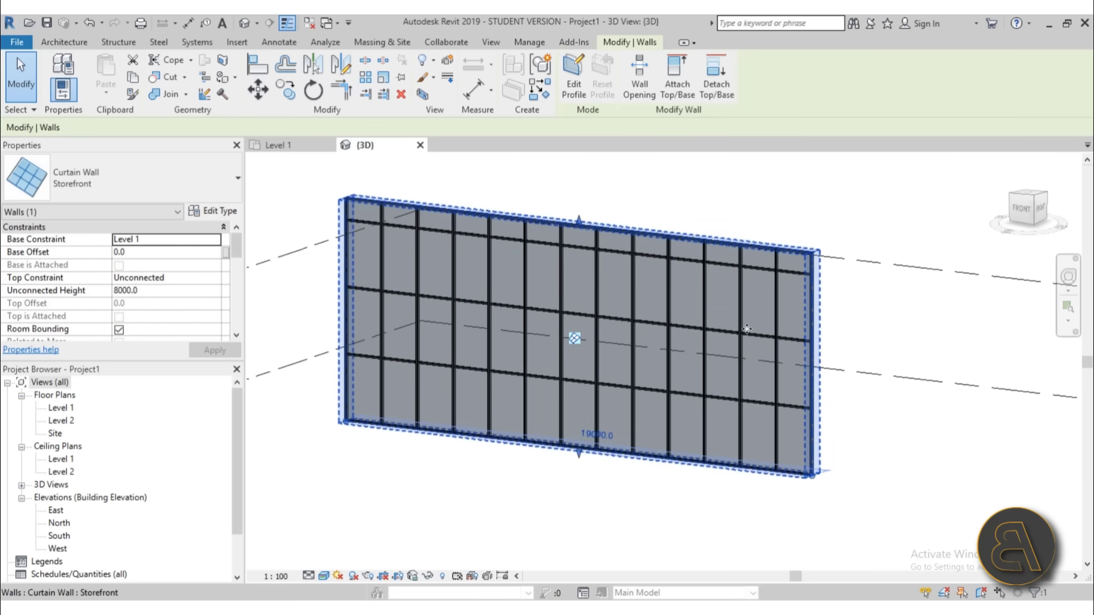
Step: Duplicate Storefront as 'Wood Louvers' with Curtain Panel set to Empty System Panel : Empty
click(221, 213)
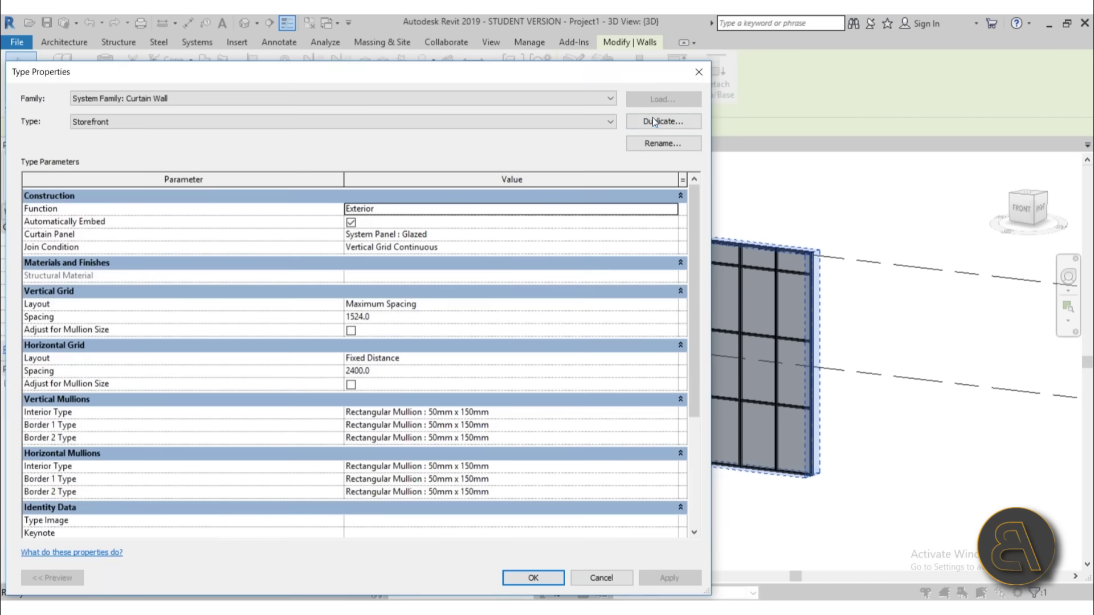
click(648, 122)
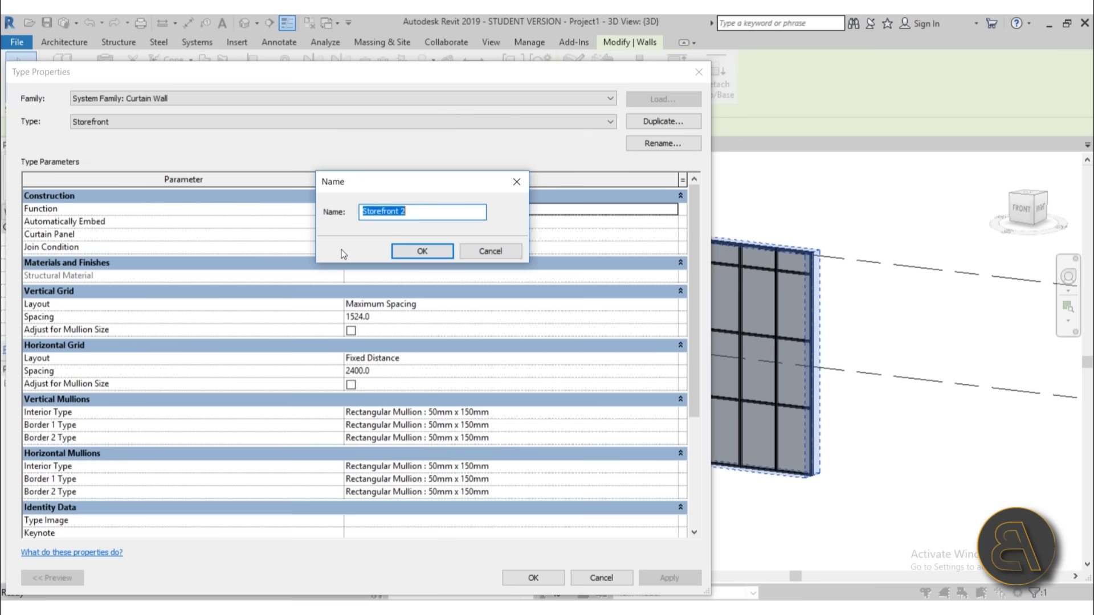
text(Wood Louvers)
key(Return)
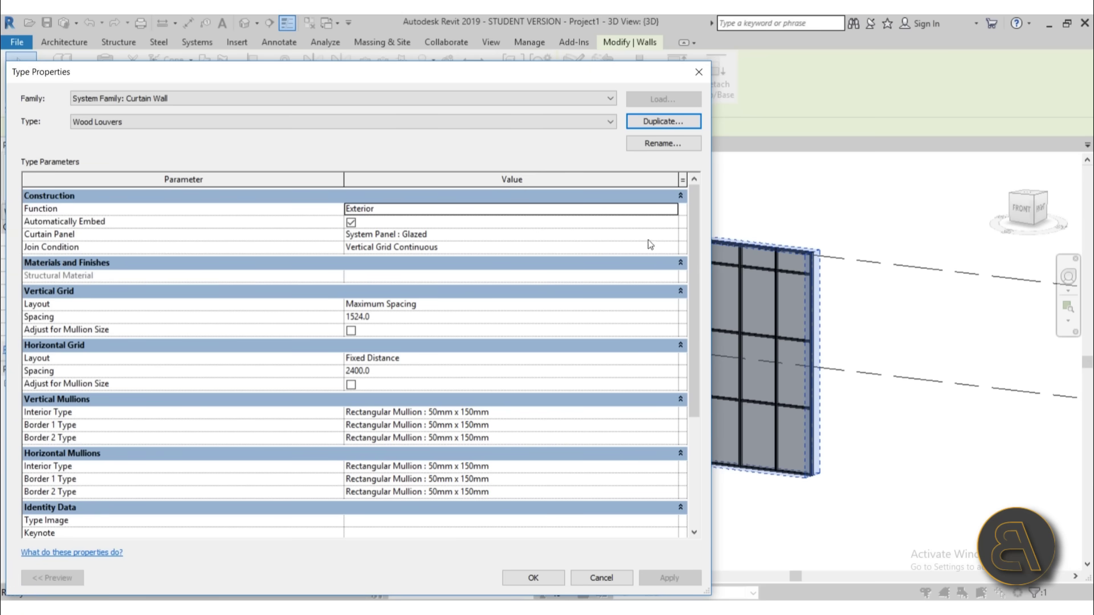
click(673, 235)
click(672, 235)
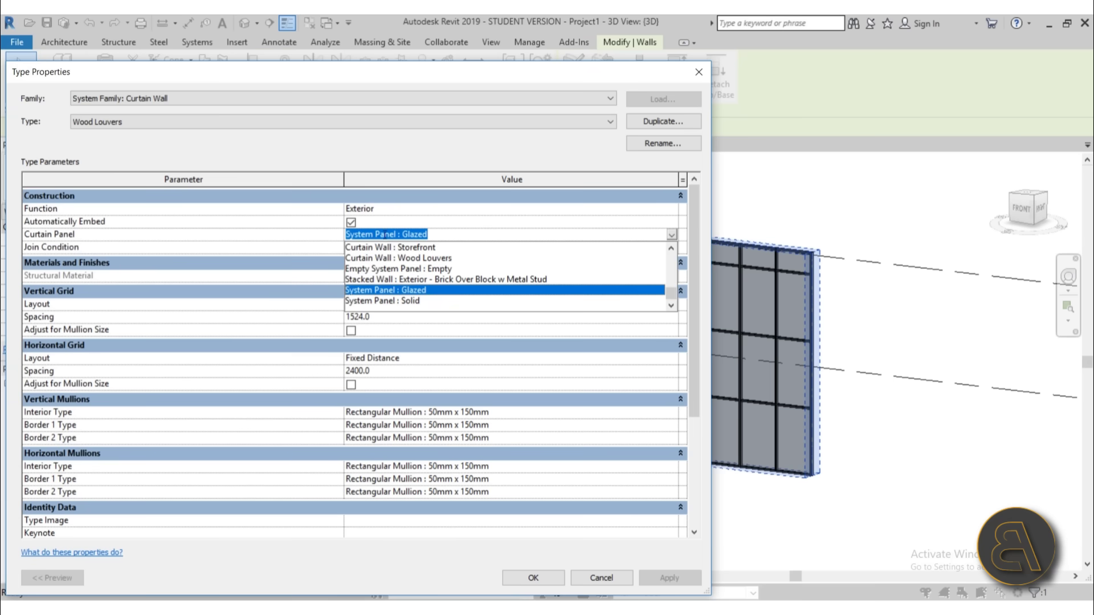
click(413, 269)
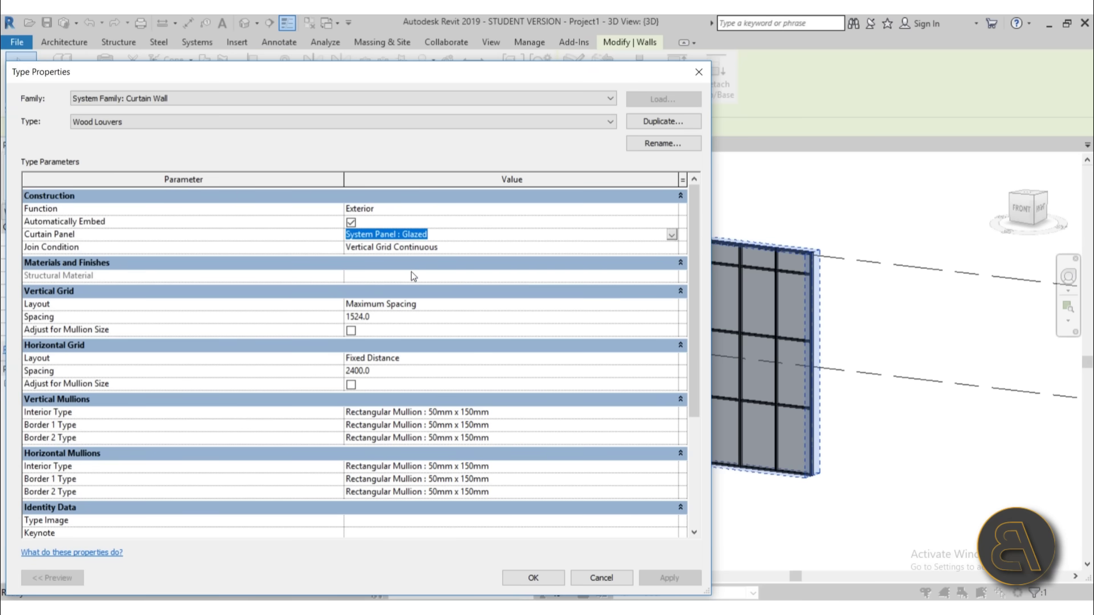
click(547, 572)
click(626, 508)
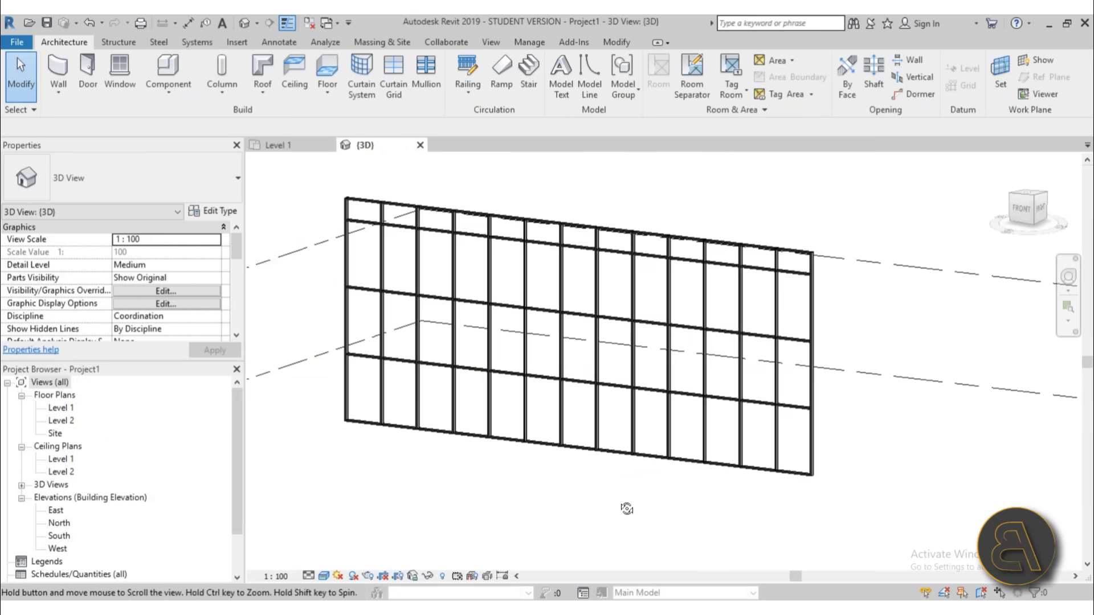
shift+middle_drag(626, 509, 399, 342)
scroll(383, 321, up, 8)
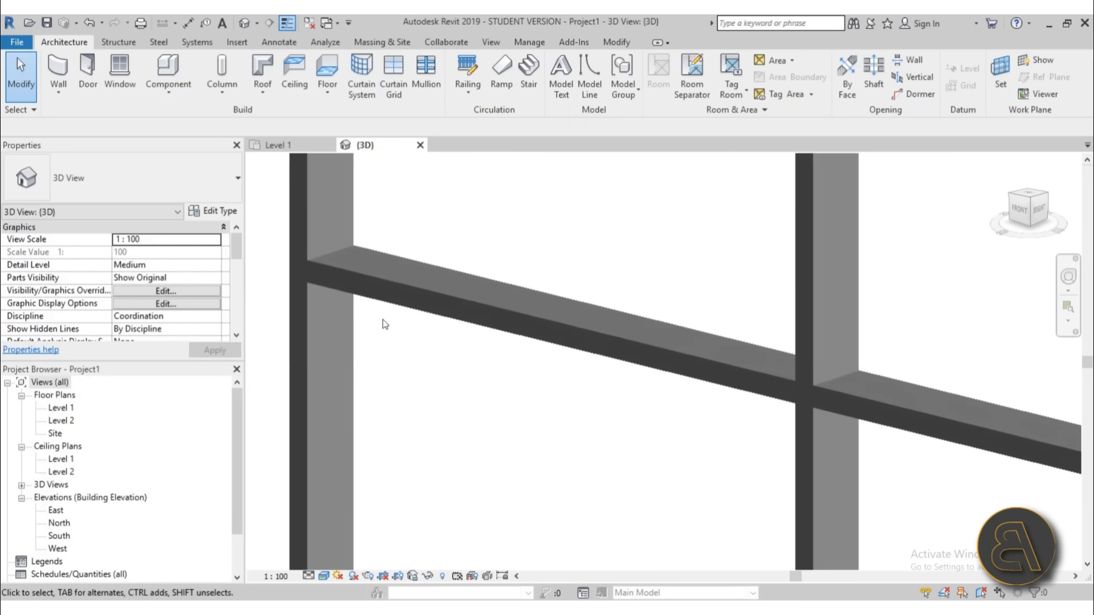
scroll(335, 265, down, 1)
scroll(519, 310, down, 6)
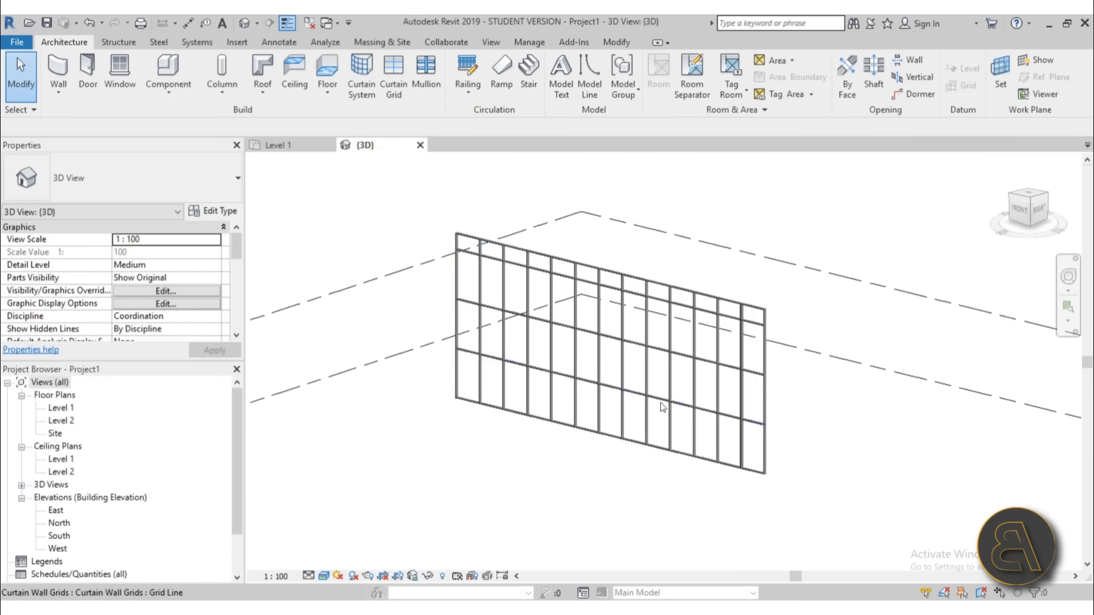
scroll(547, 336, up, 3)
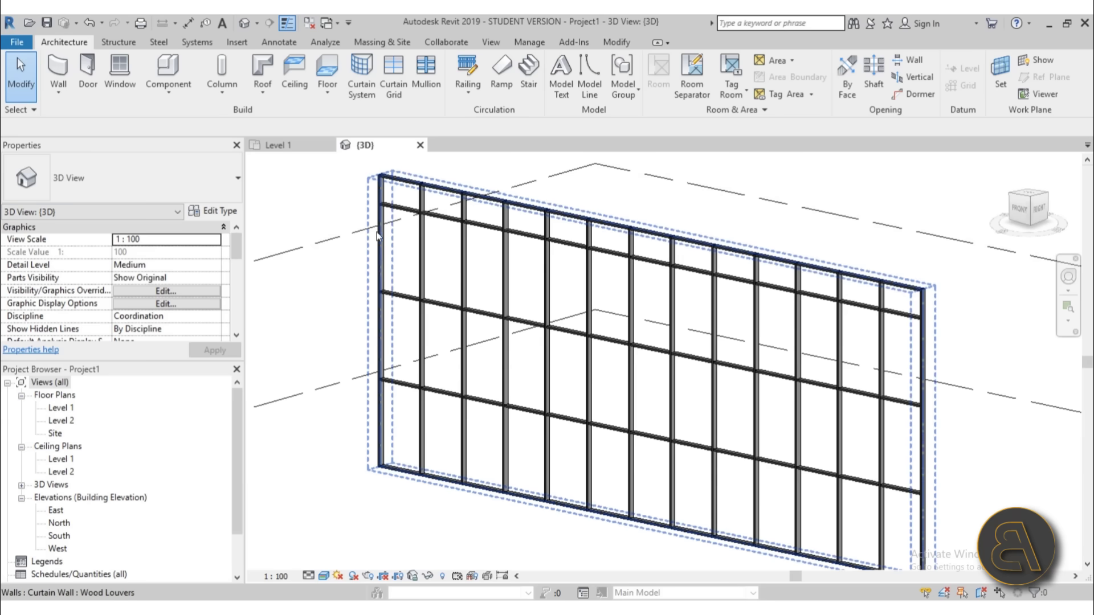
Step: In the Wood Louvers type properties, set horizontal mullion Border 1 Type to None
click(376, 253)
click(211, 211)
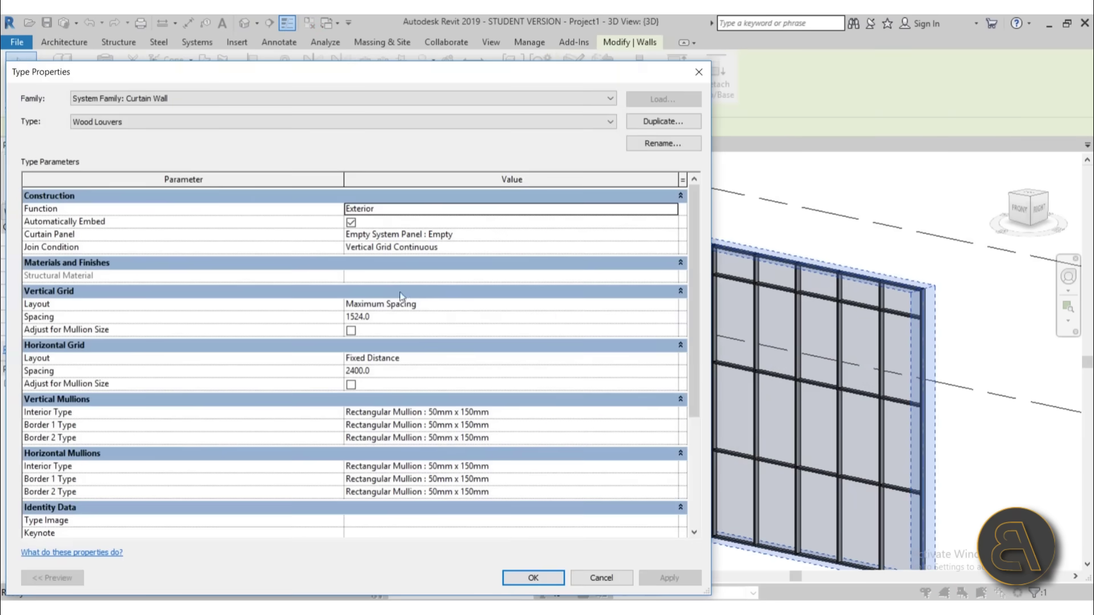
scroll(469, 305, down, 3)
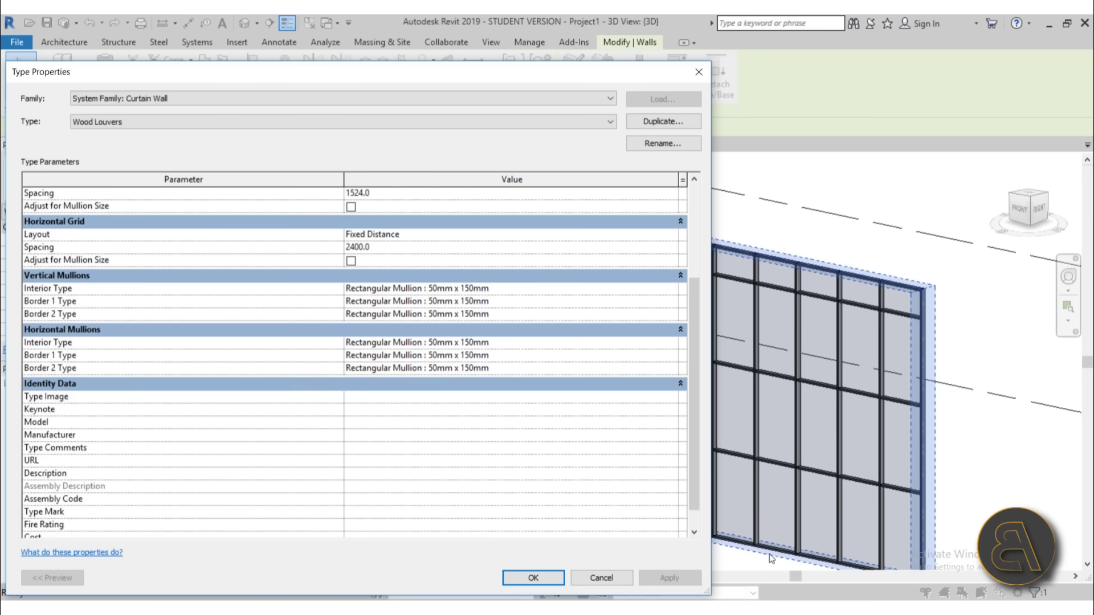
click(671, 356)
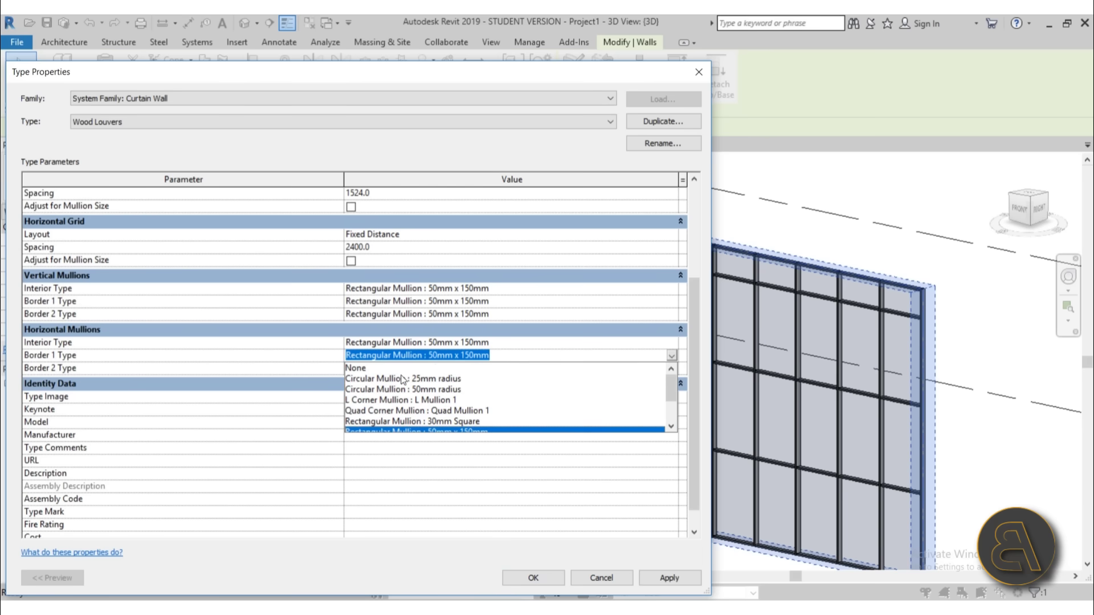
click(402, 379)
click(672, 355)
click(399, 370)
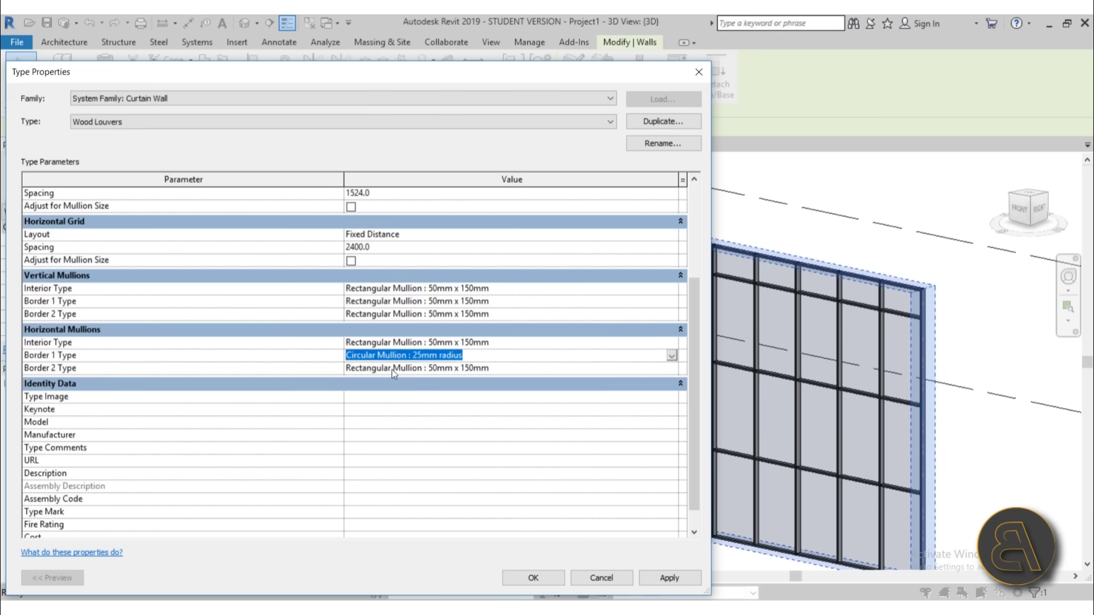
click(672, 368)
Step: Set horizontal Border 2 Type to None, apply, and delete the orphaned mullions
click(672, 369)
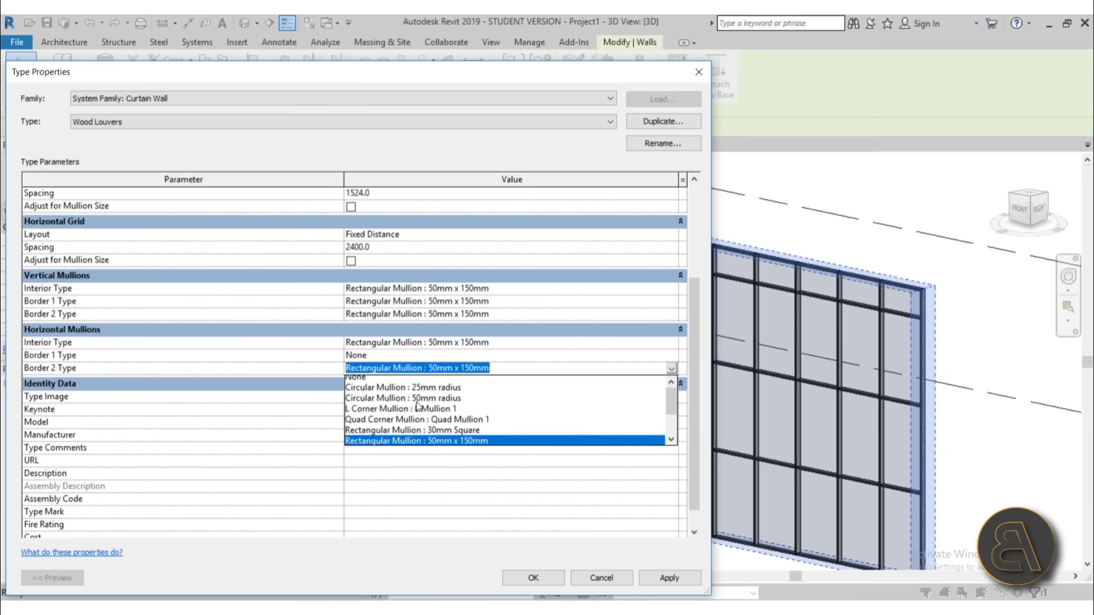
scroll(413, 401, up, 1)
click(393, 381)
click(655, 576)
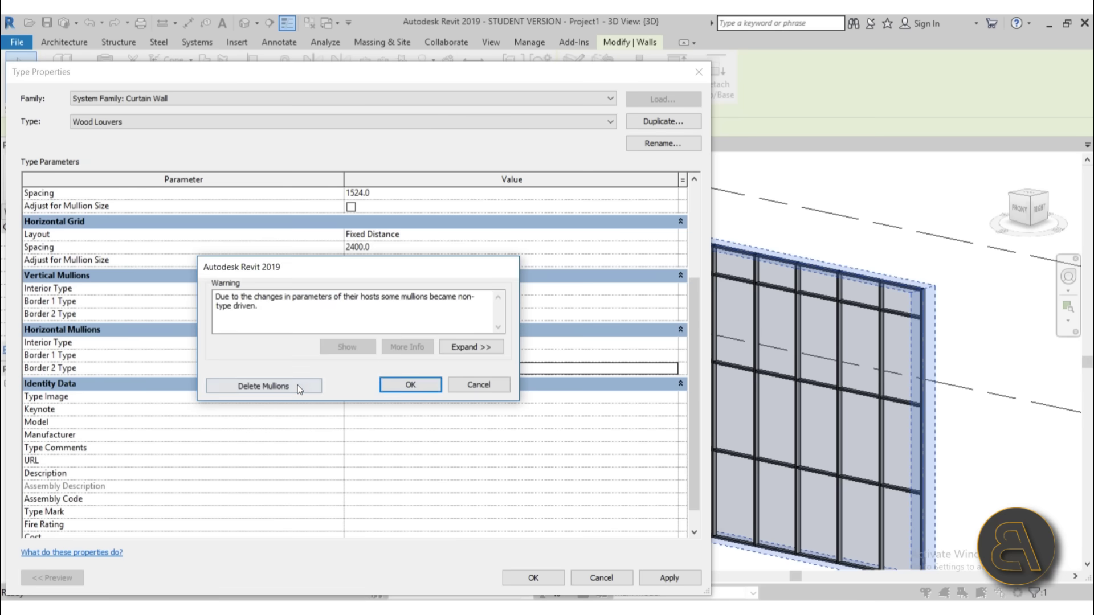
click(316, 389)
click(534, 578)
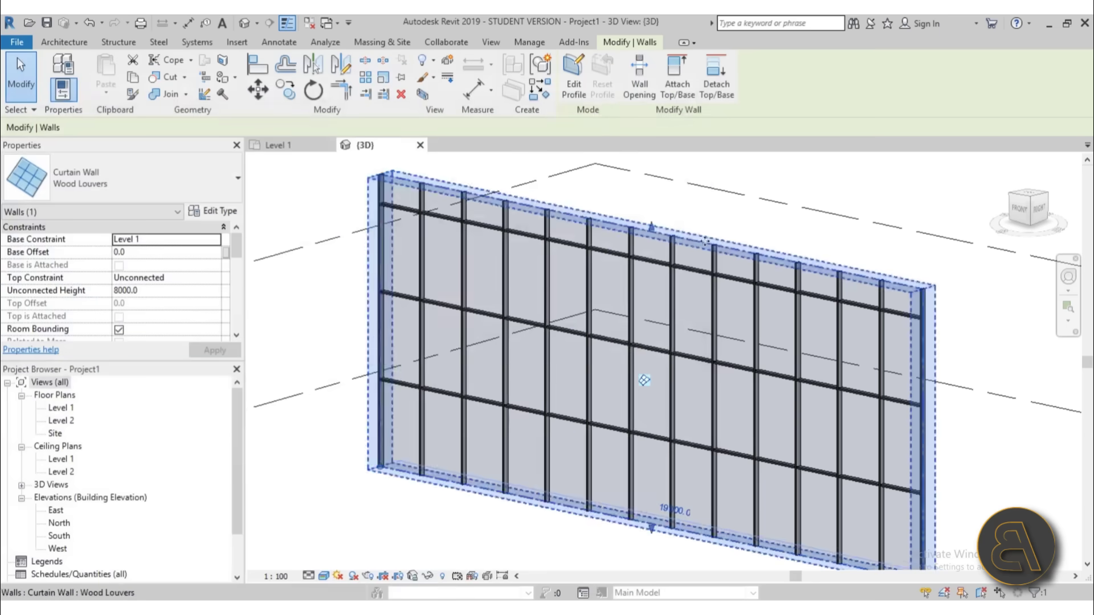
click(557, 474)
shift+middle_drag(557, 474, 729, 430)
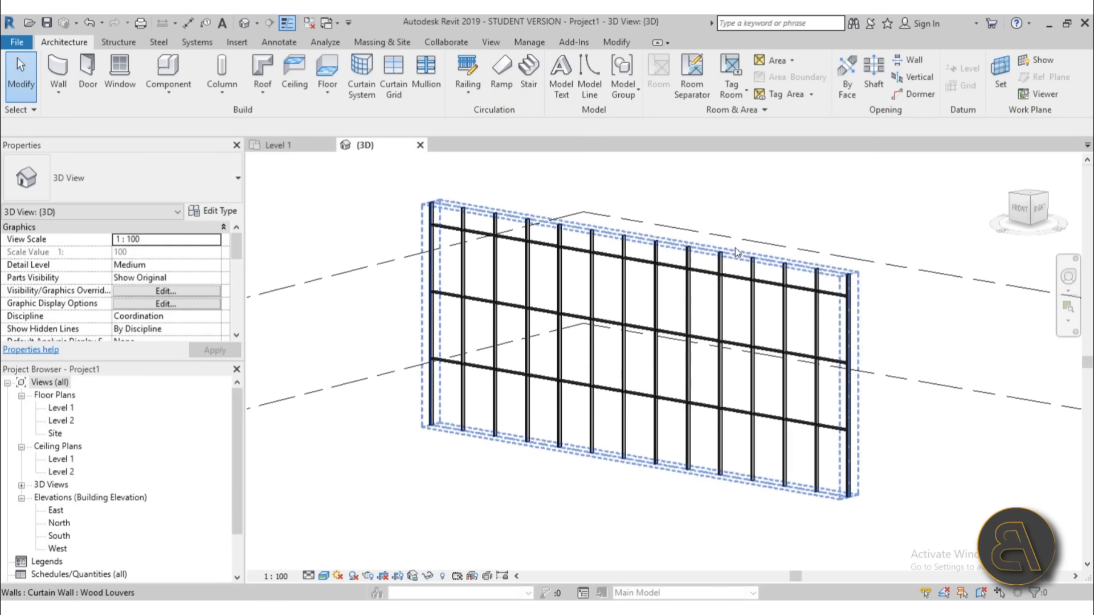
Step: Change the Wood Louvers Vertical Grid Spacing from 1524.0 to 500.0 and apply
click(511, 295)
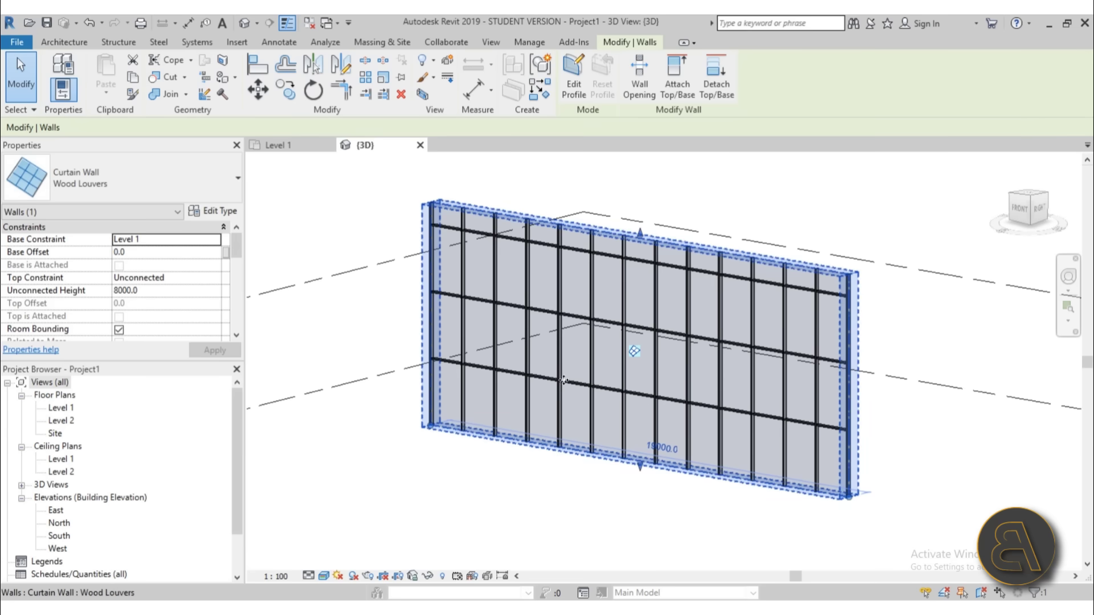
click(227, 211)
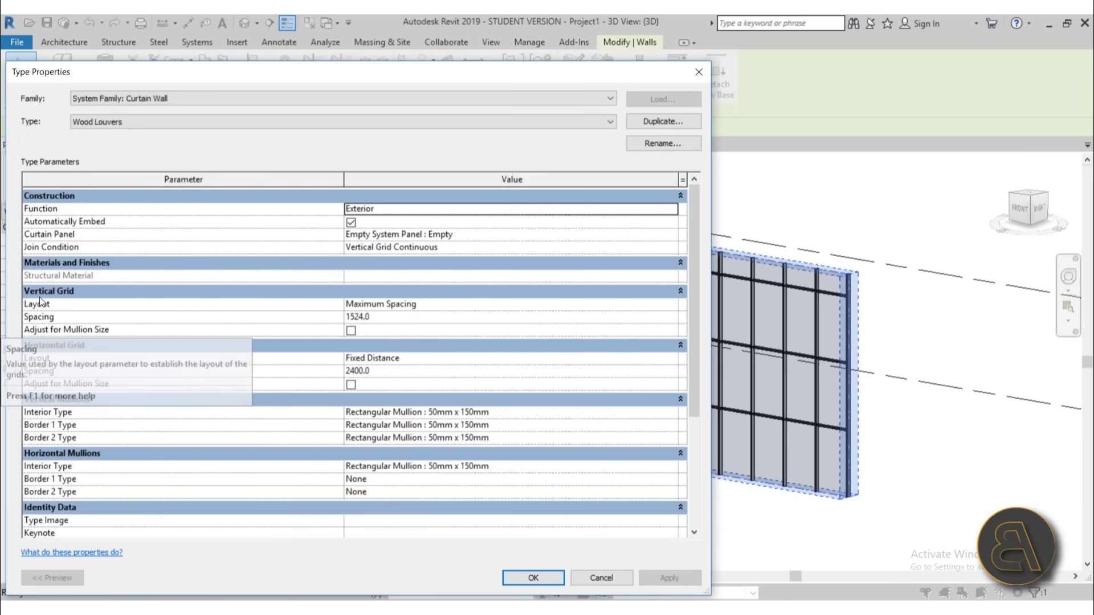
click(368, 318)
drag(368, 318, 246, 325)
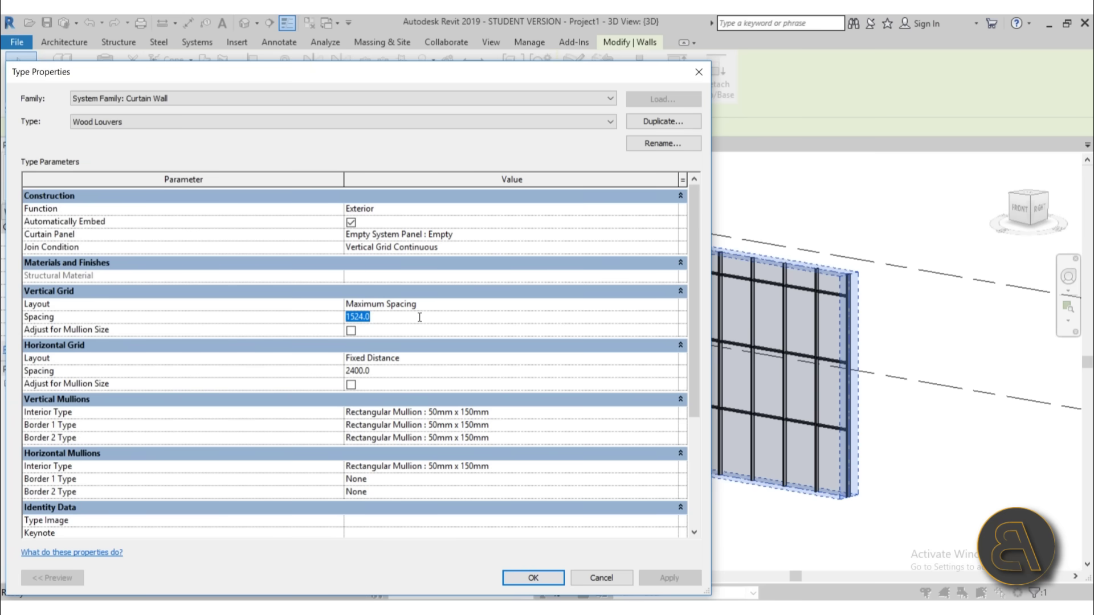
text(500.0)
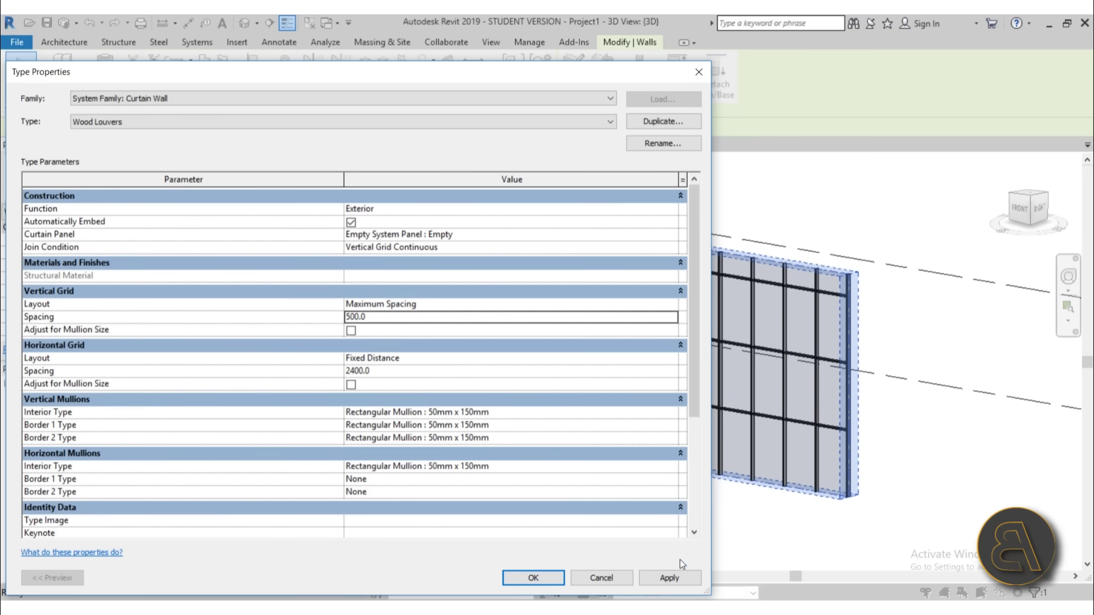
click(679, 577)
click(559, 580)
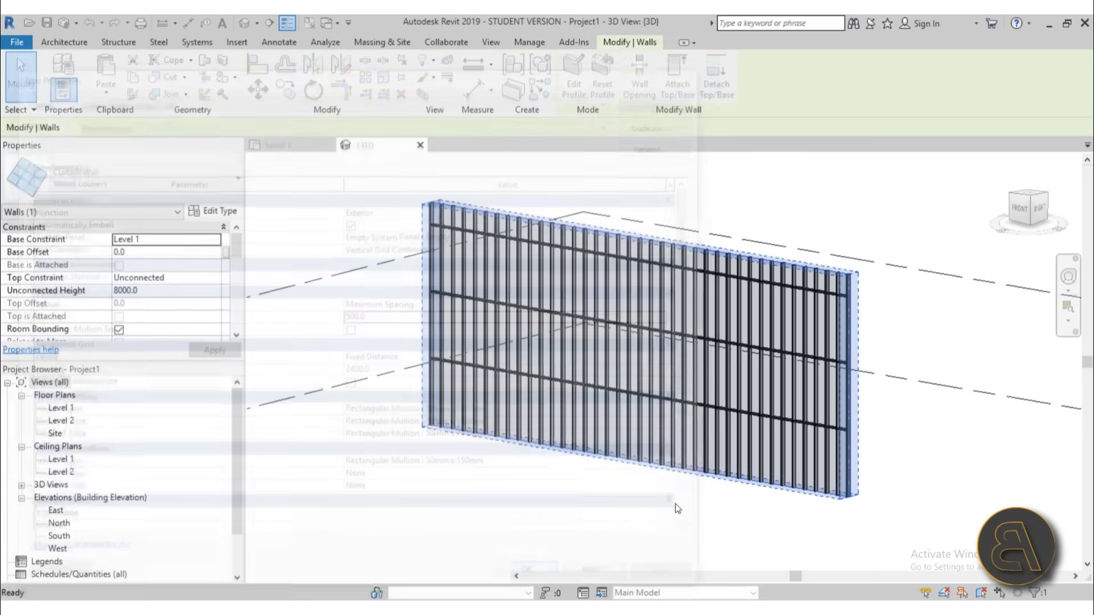
click(531, 502)
scroll(435, 275, up, 5)
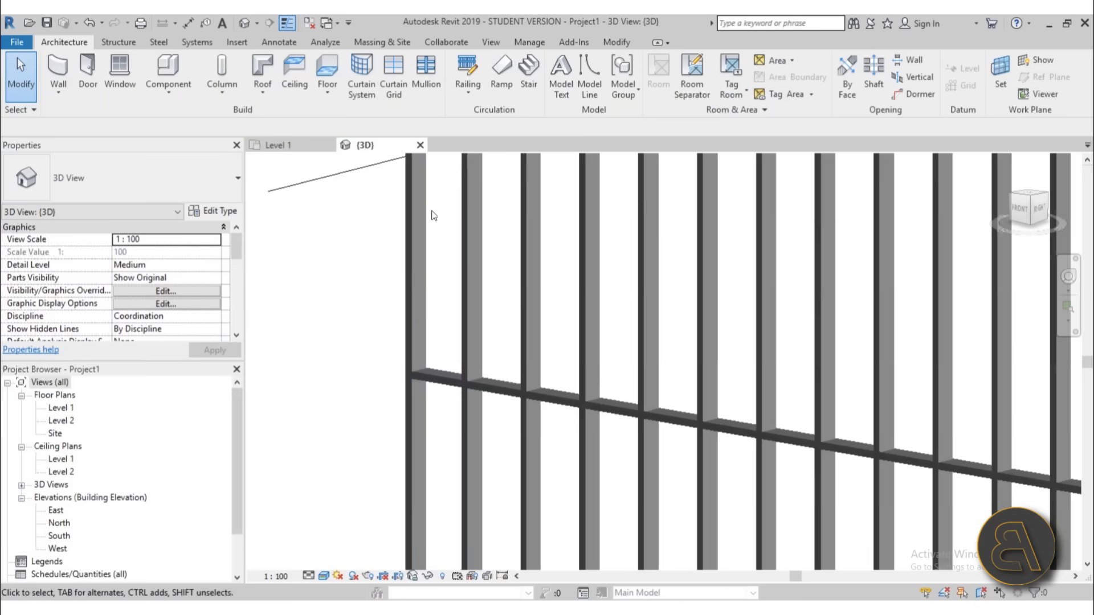
scroll(605, 373, down, 5)
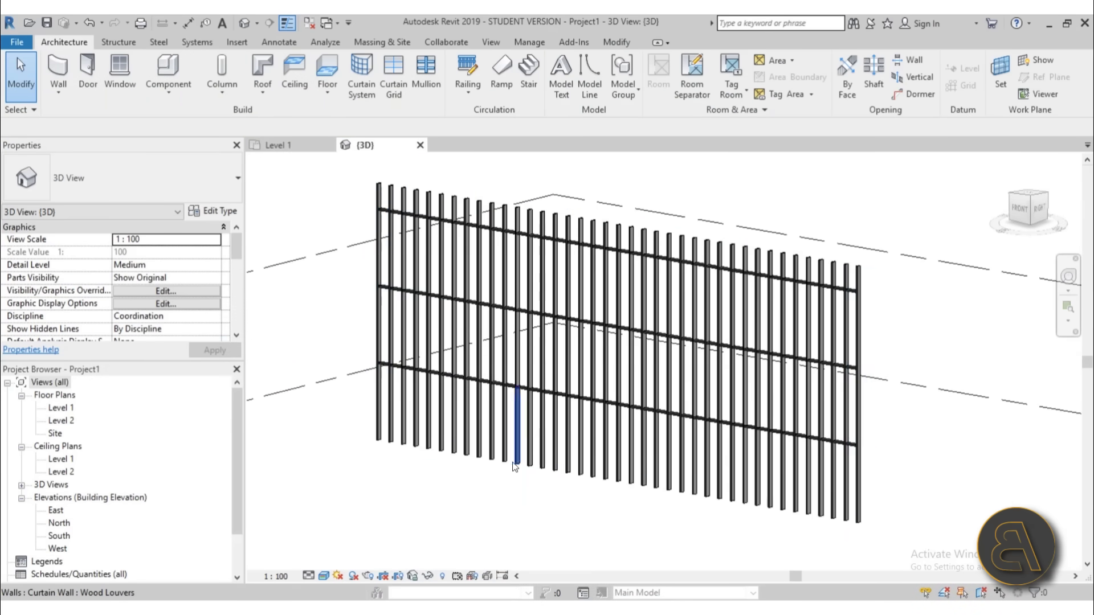
Step: Set the Wood Louvers Horizontal Interior mullion type to Rectangular Mullion : 50mm x 65mm
middle_drag(512, 421, 504, 406)
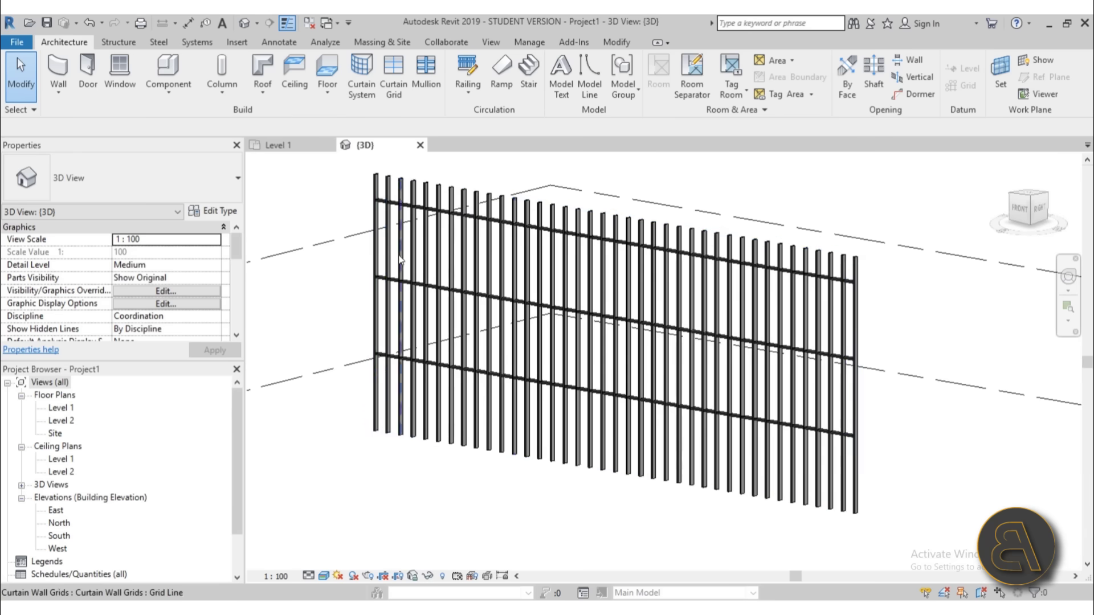
click(376, 188)
key(Escape)
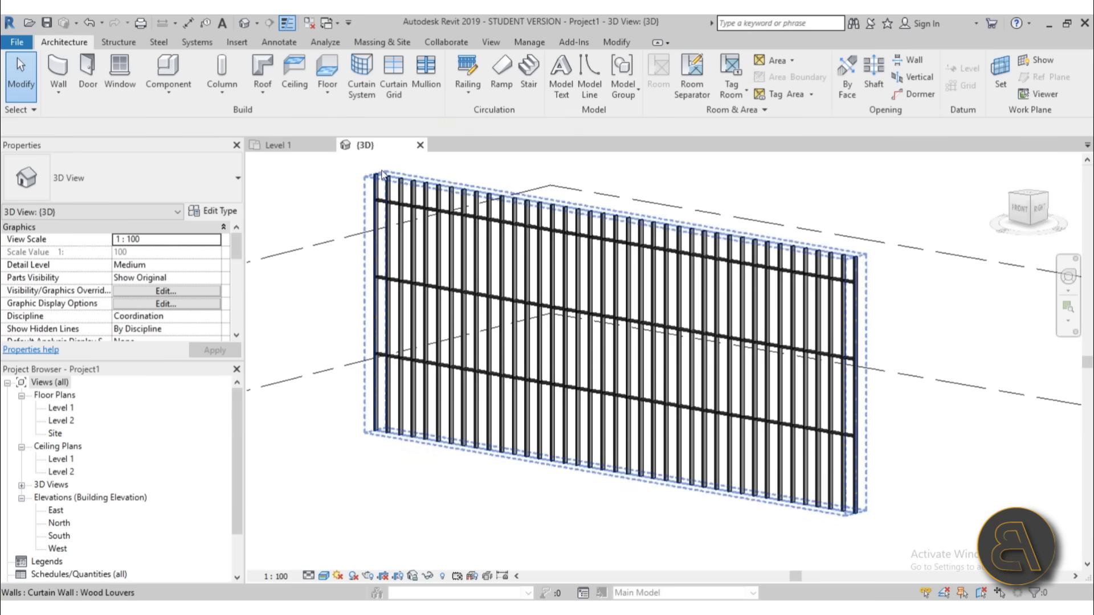
click(520, 406)
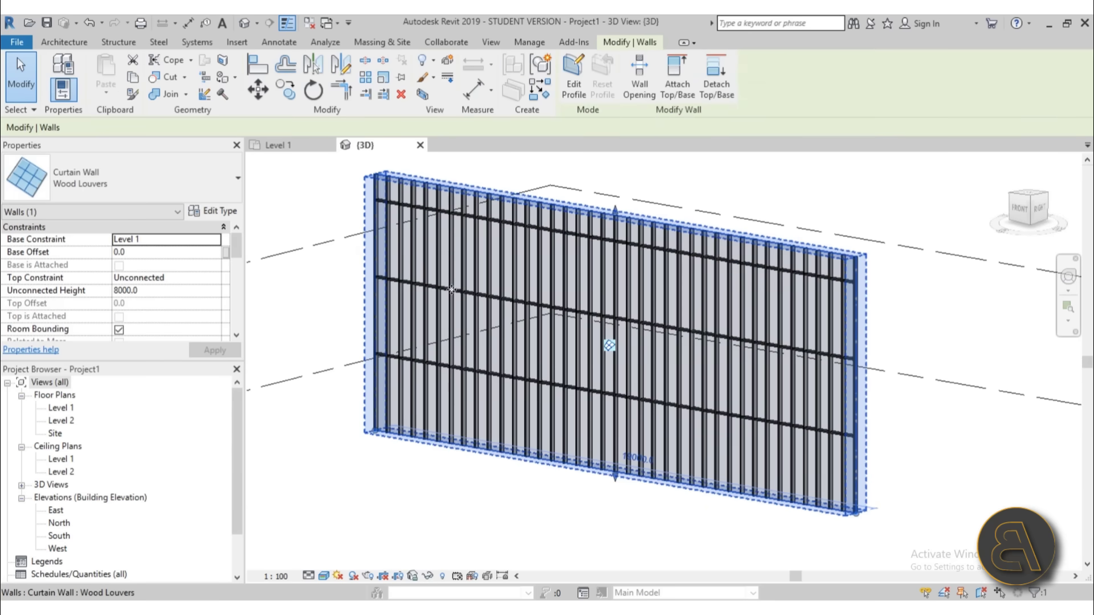
click(217, 211)
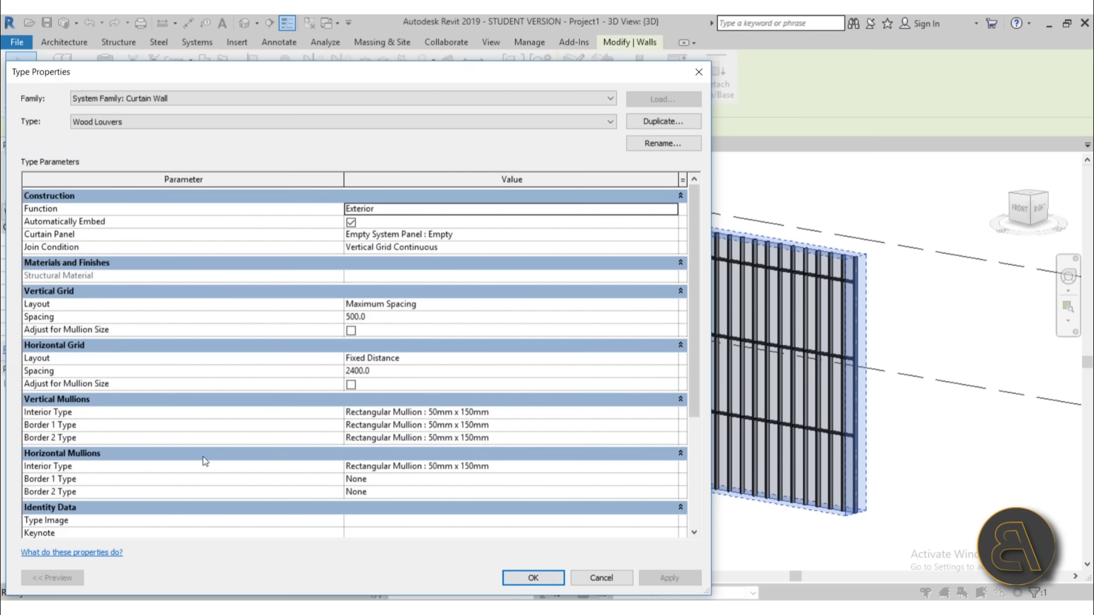
click(670, 466)
click(670, 467)
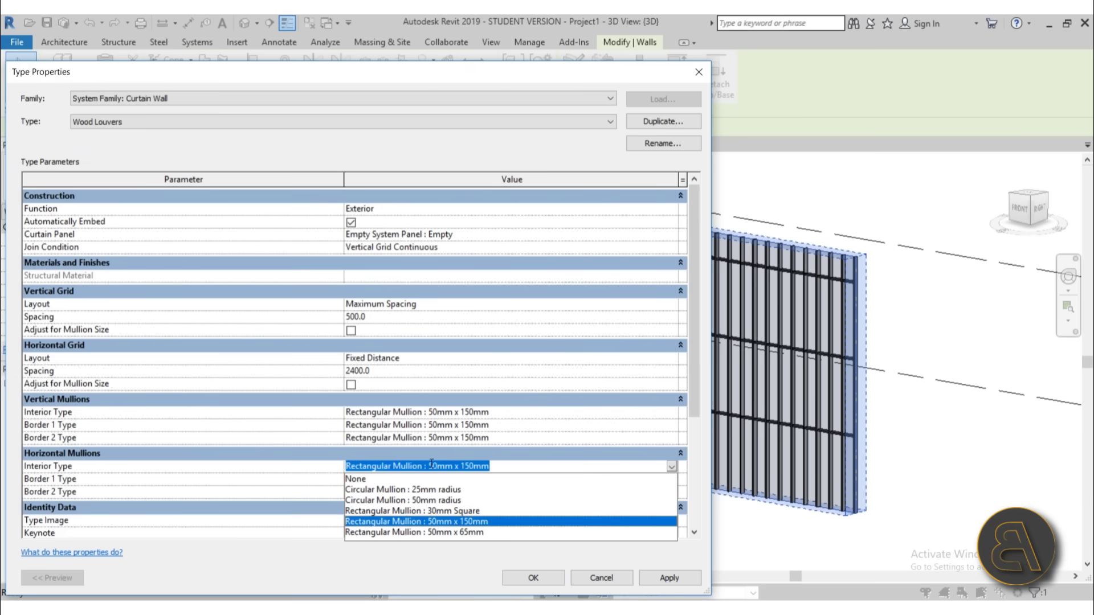
click(431, 533)
click(661, 579)
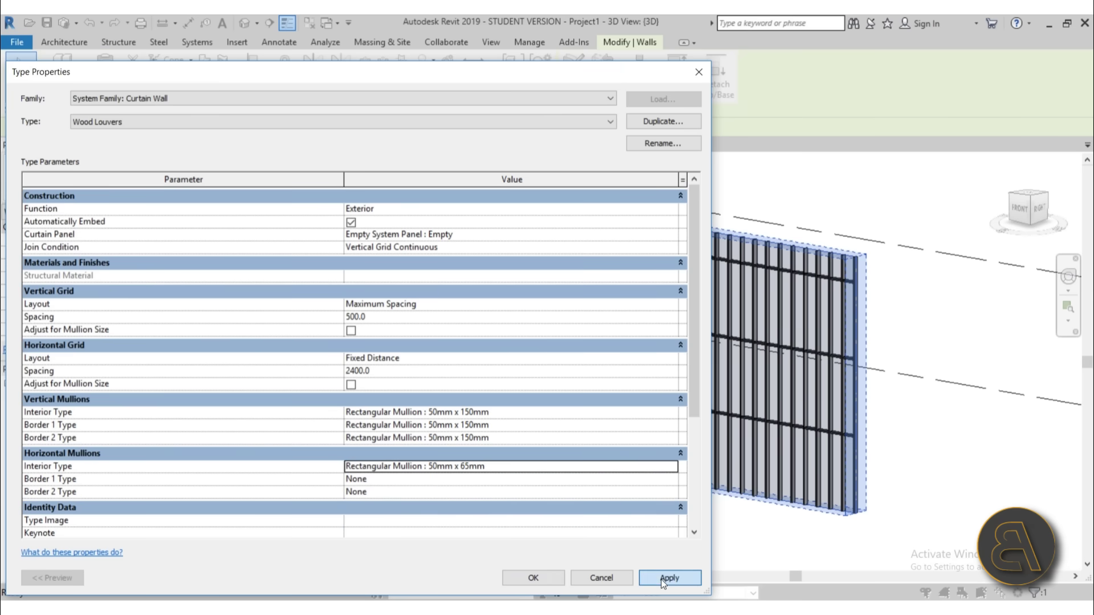
click(533, 577)
click(579, 507)
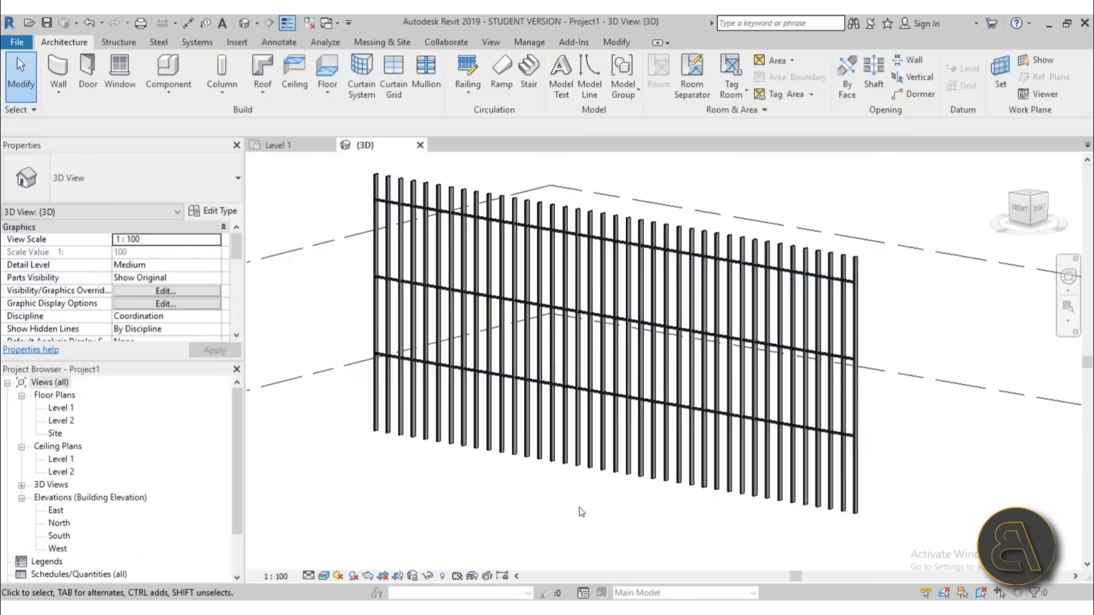
shift+middle_drag(578, 506, 452, 249)
scroll(598, 332, up, 6)
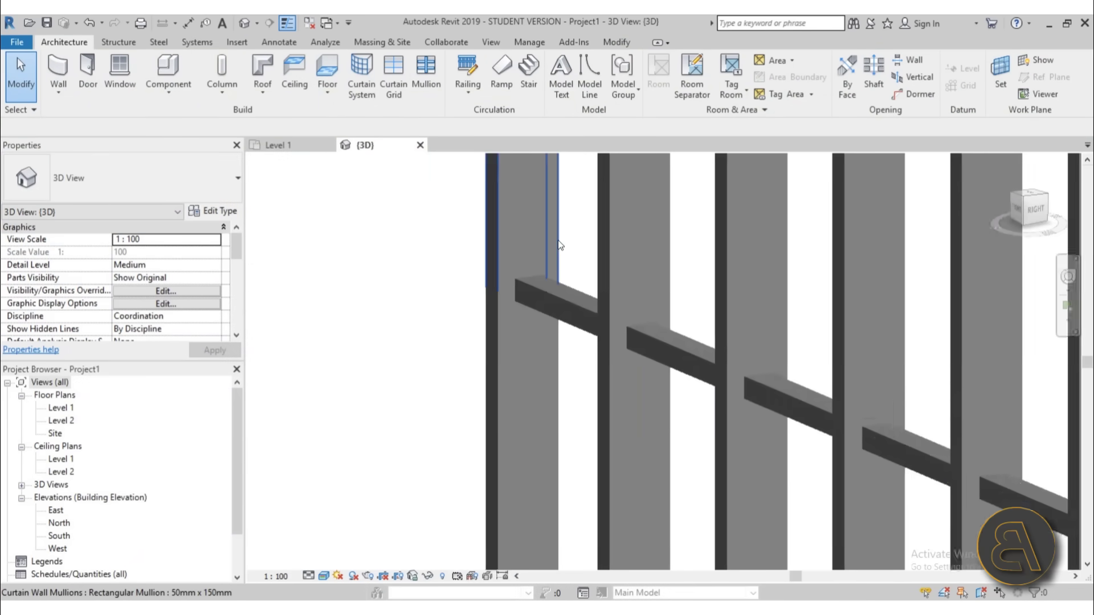
scroll(531, 317, down, 1)
scroll(512, 292, down, 3)
scroll(600, 333, up, 2)
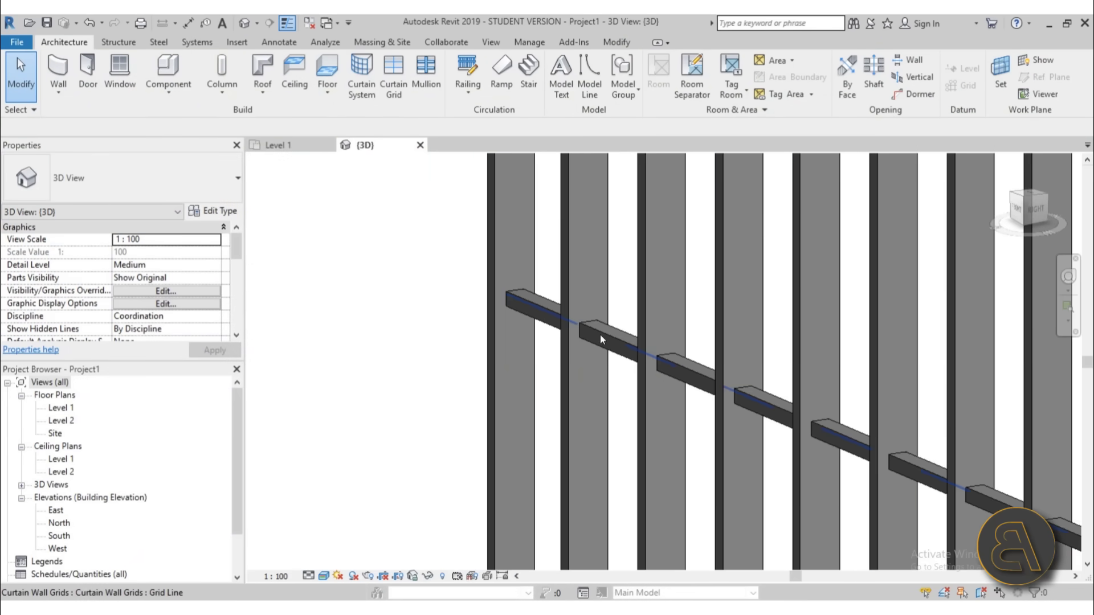
scroll(672, 375, down, 4)
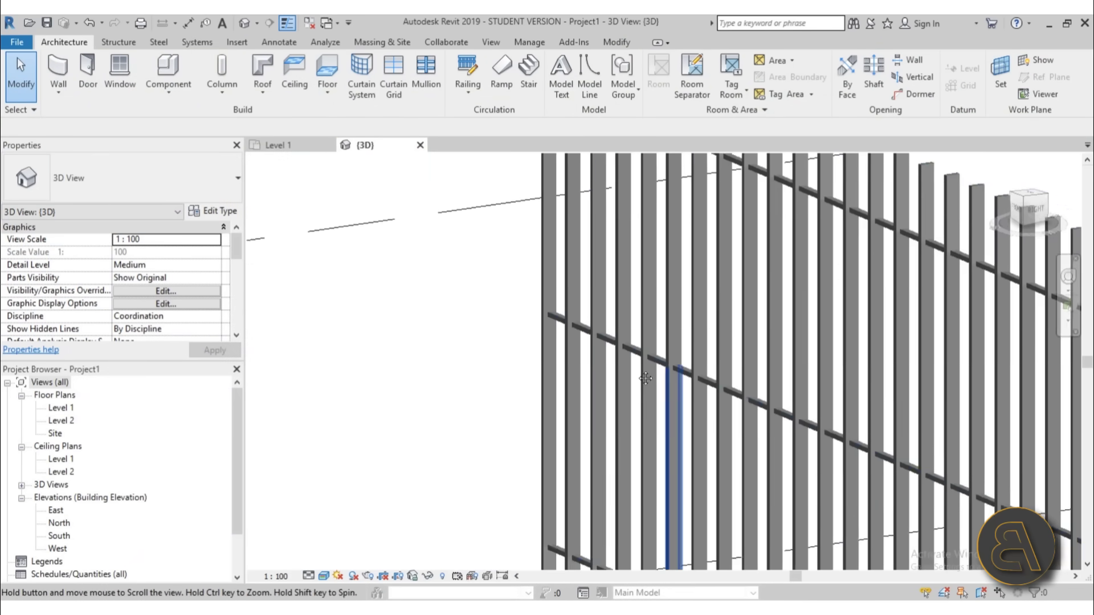
scroll(598, 368, up, 2)
scroll(636, 334, up, 5)
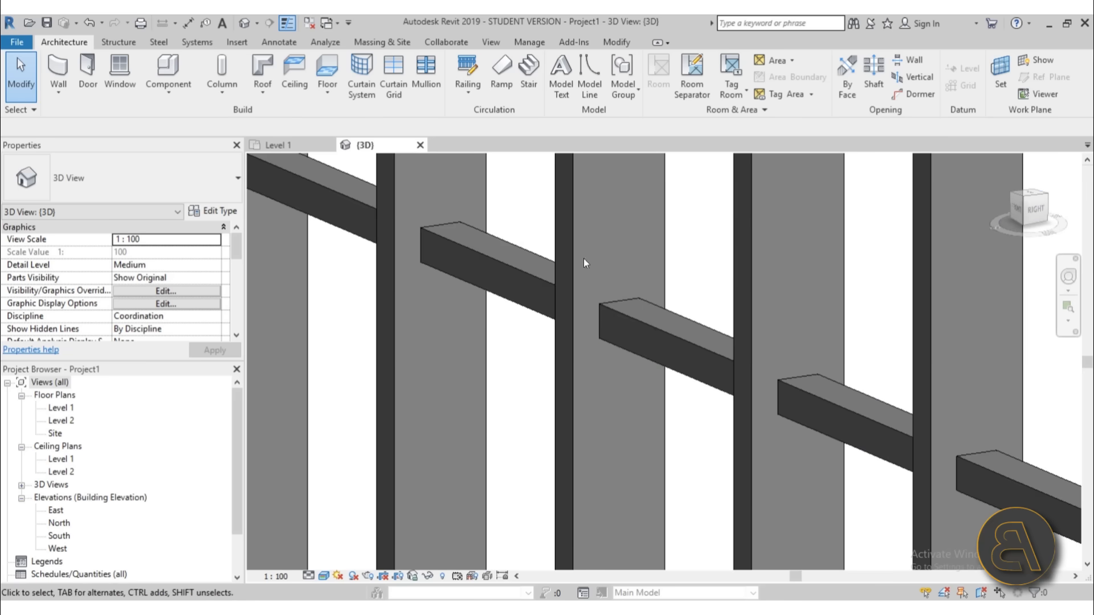
scroll(564, 291, down, 3)
scroll(564, 291, down, 5)
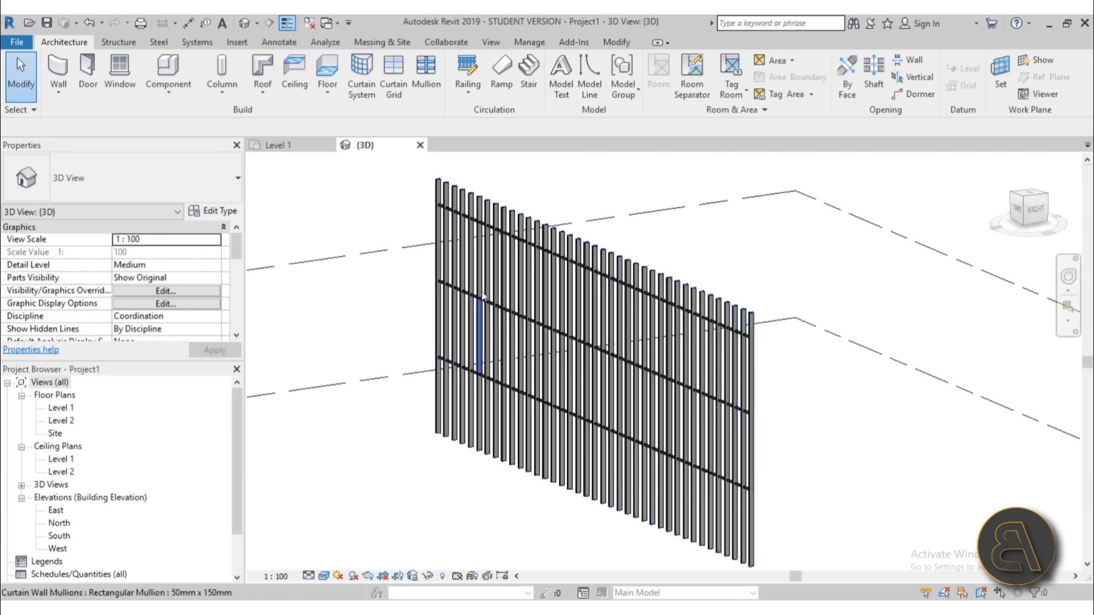
click(455, 194)
scroll(438, 188, up, 4)
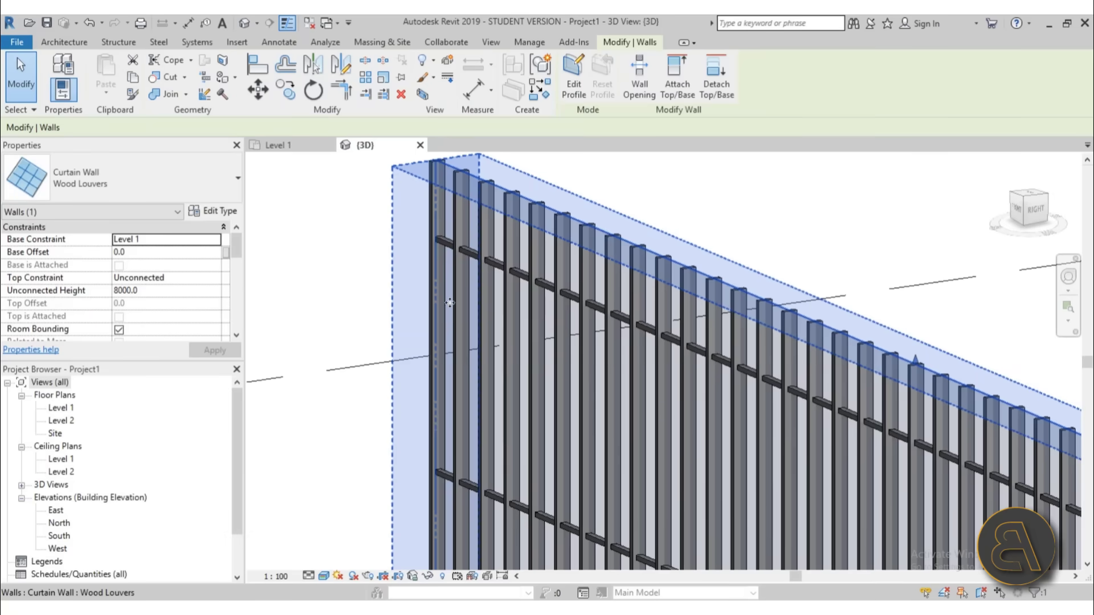
scroll(448, 312, down, 4)
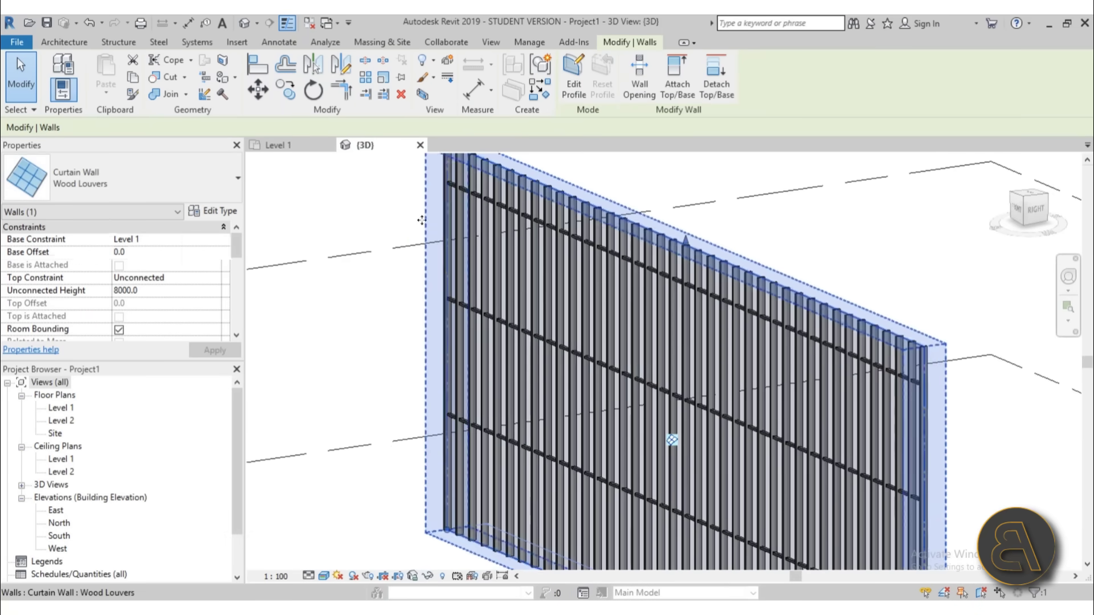
scroll(433, 268, up, 3)
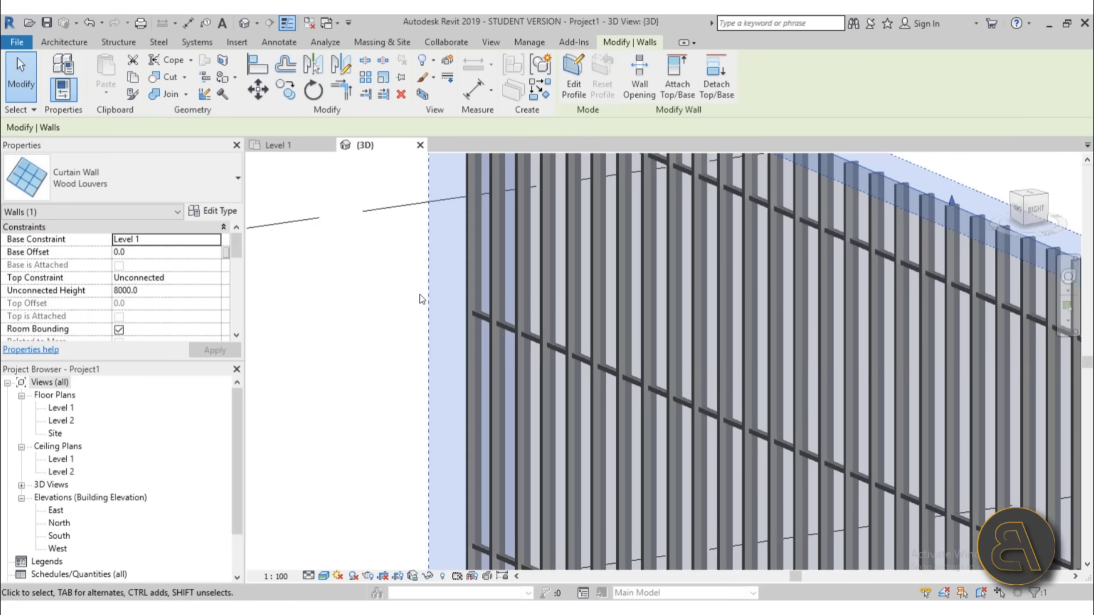
scroll(423, 299, down, 2)
scroll(423, 299, down, 3)
Step: Keep the vertical interior mullion at 50mm x 150mm, close Type Properties, and scroll the Project Browser
click(219, 211)
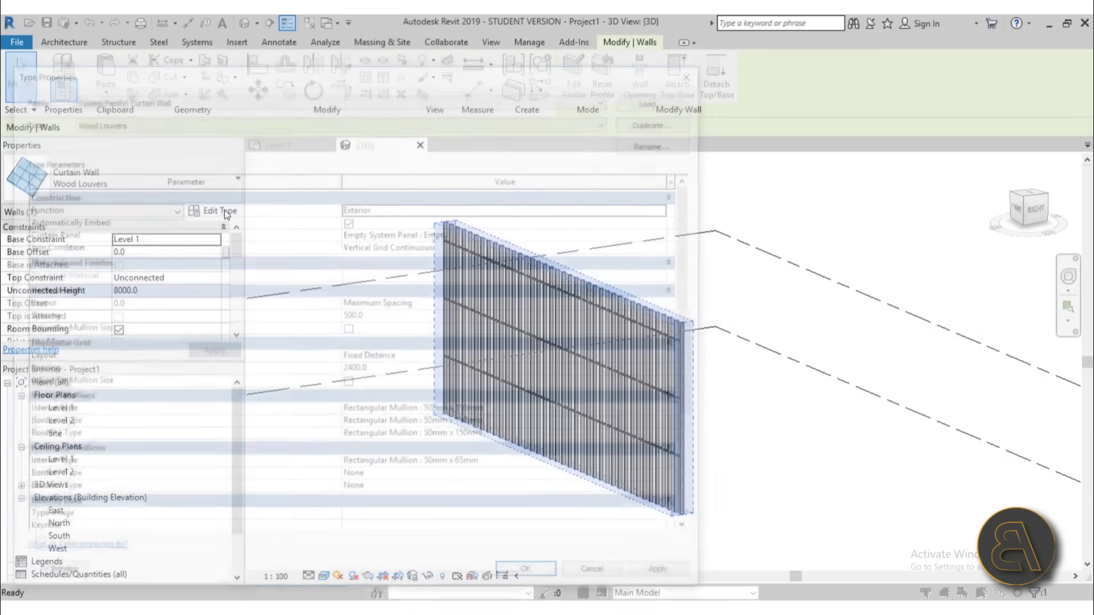
click(671, 414)
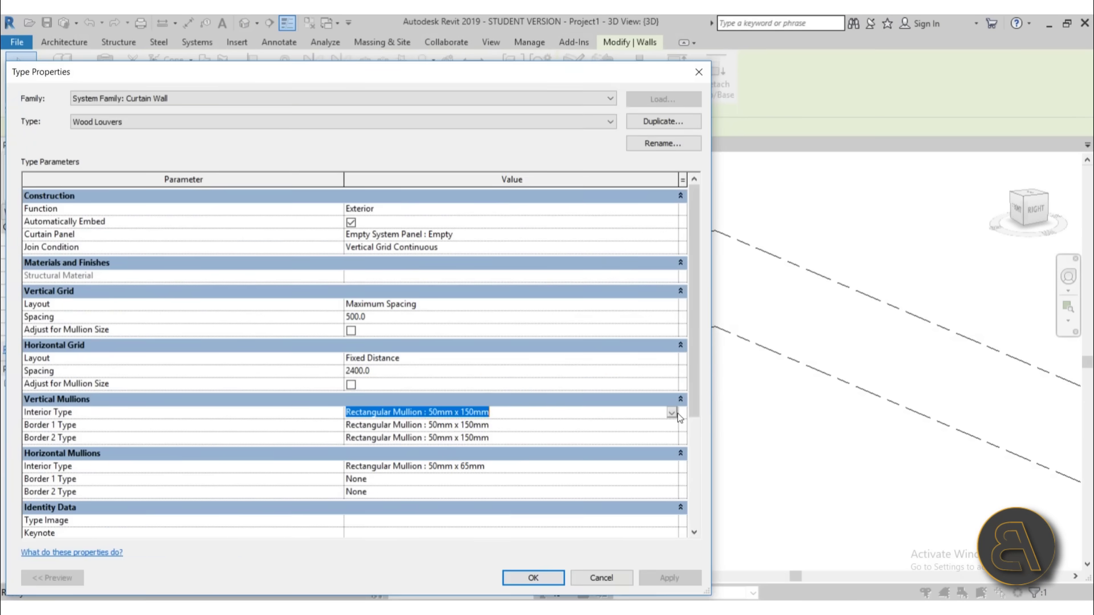
click(671, 411)
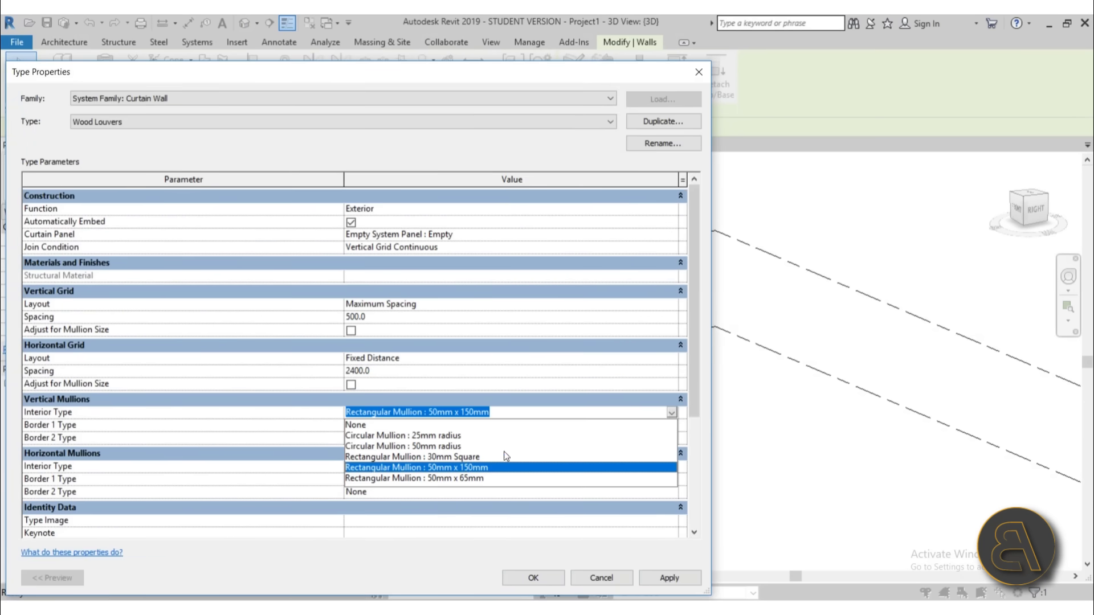
click(455, 469)
click(455, 467)
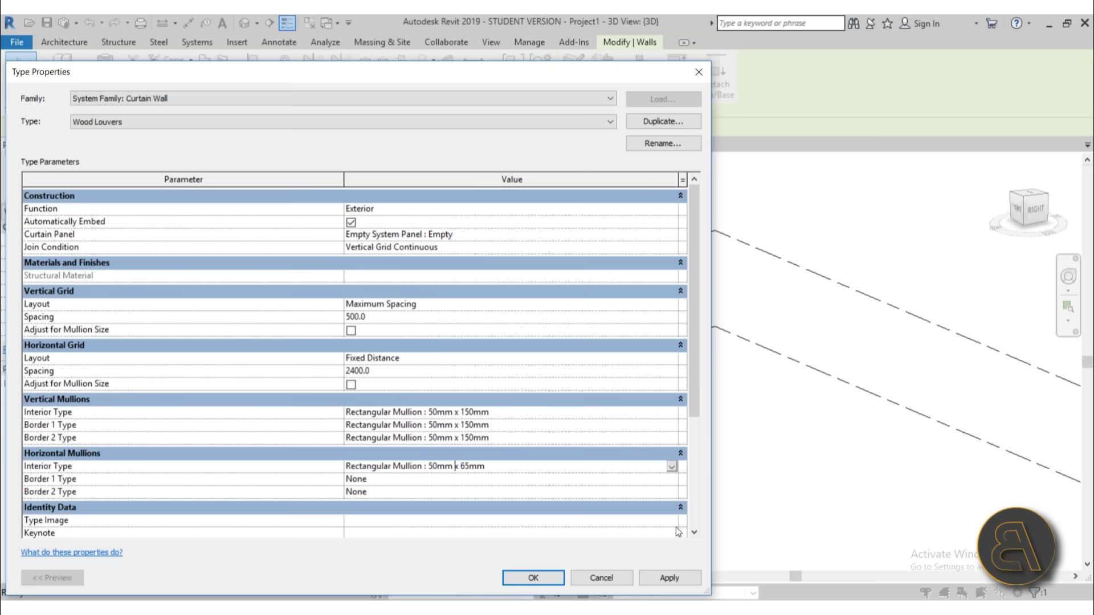
click(617, 578)
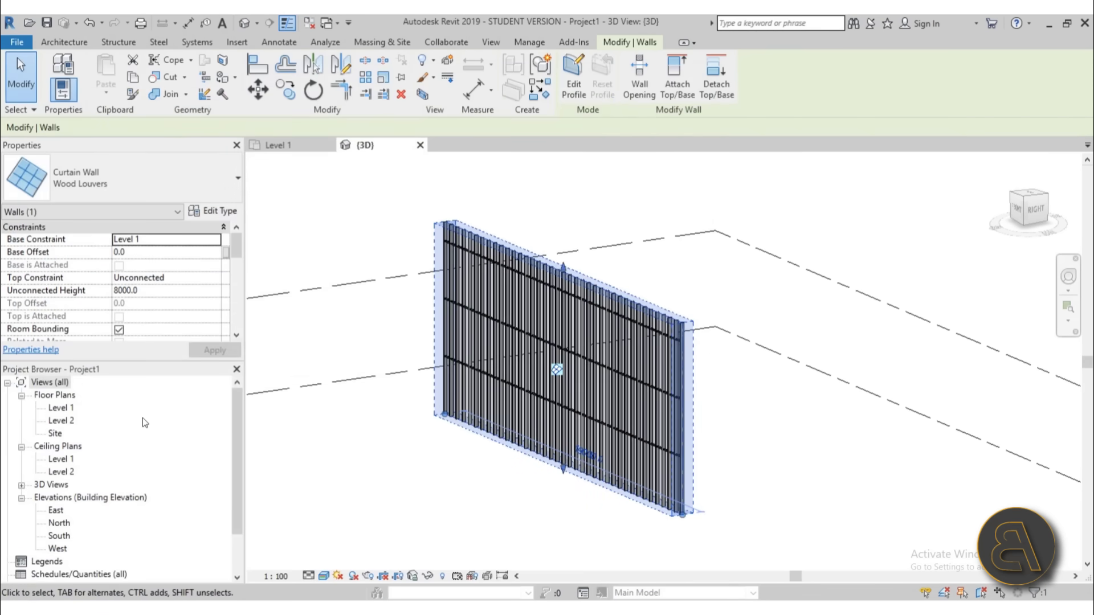
scroll(142, 418, down, 2)
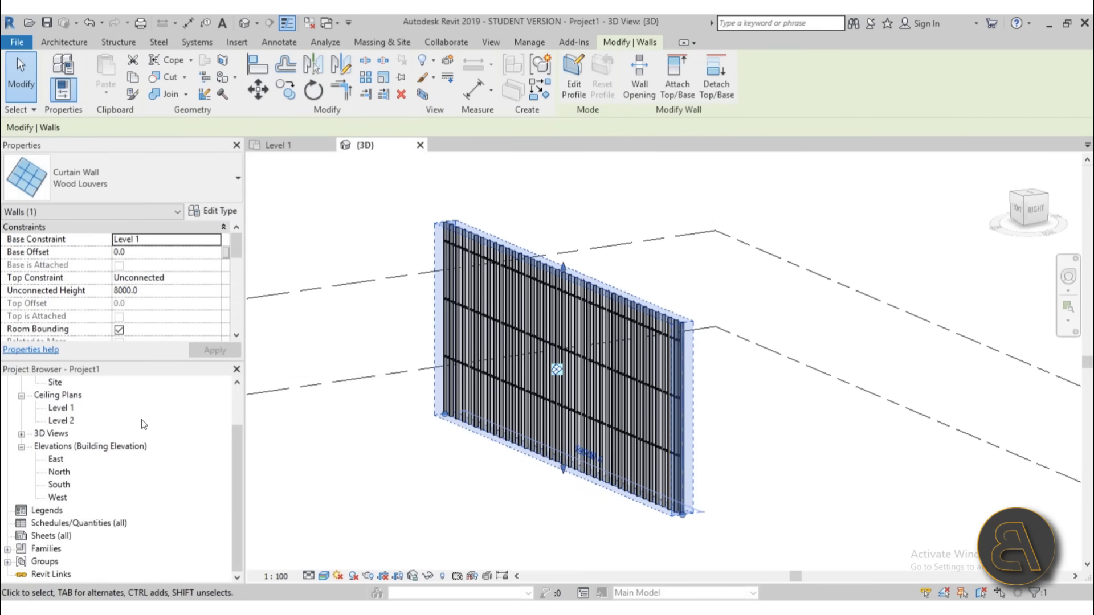
Step: Expand Families > Curtain Wall Mullions > Rectangular Mullion and pick the 50mm x 150mm type
click(7, 550)
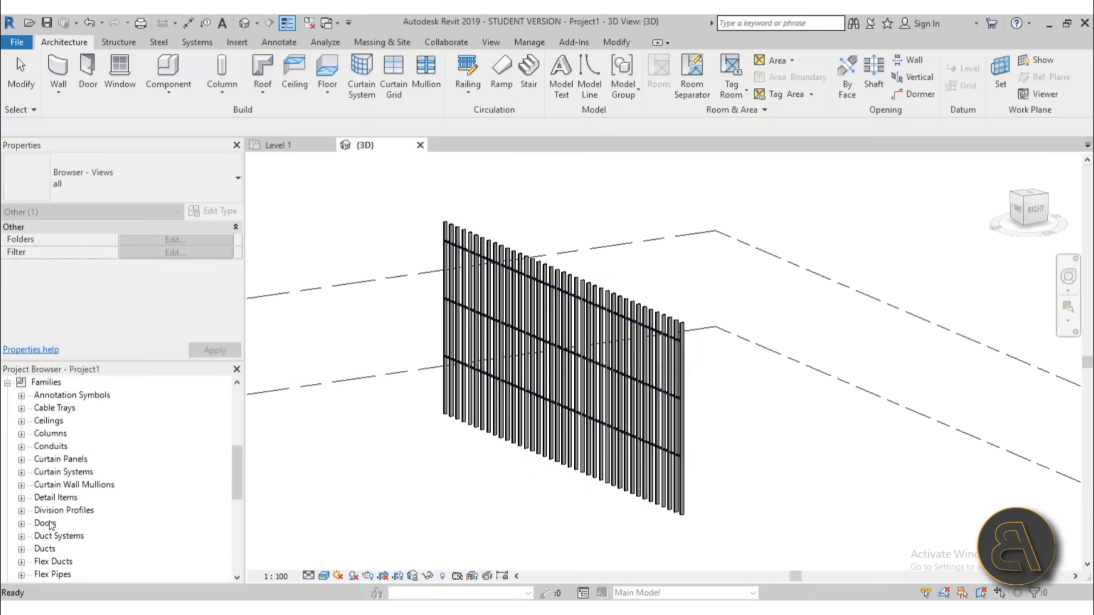
scroll(114, 434, down, 1)
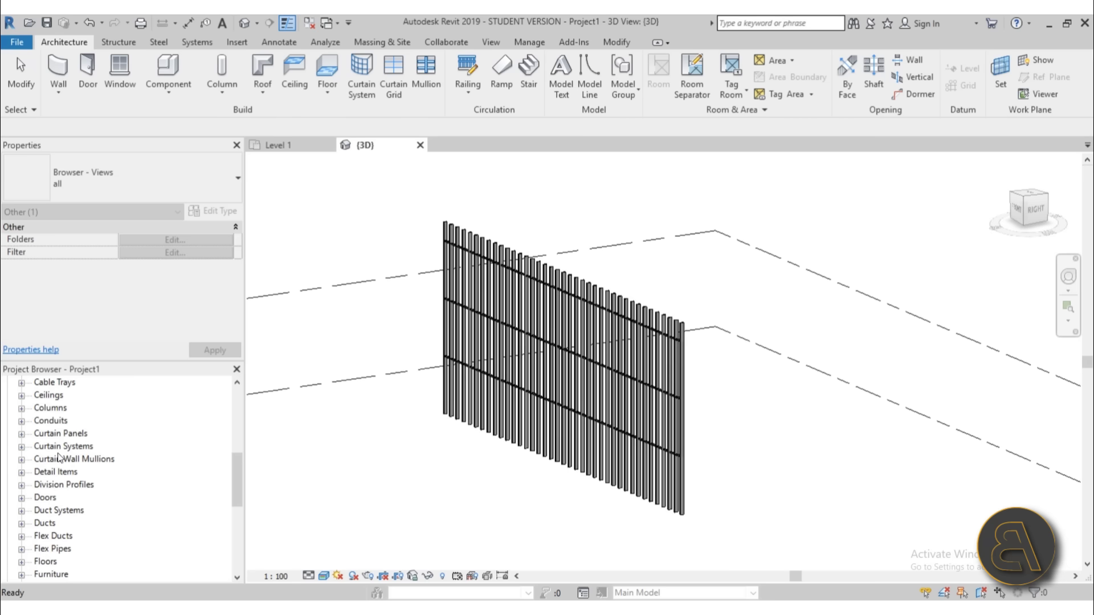
click(22, 459)
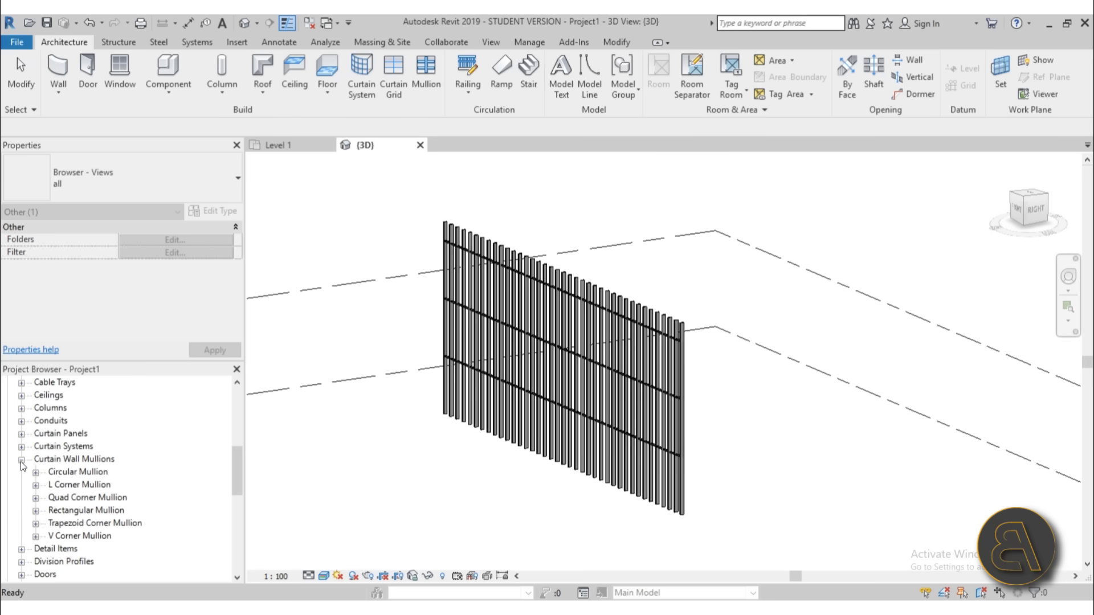
click(36, 512)
scroll(134, 462, down, 1)
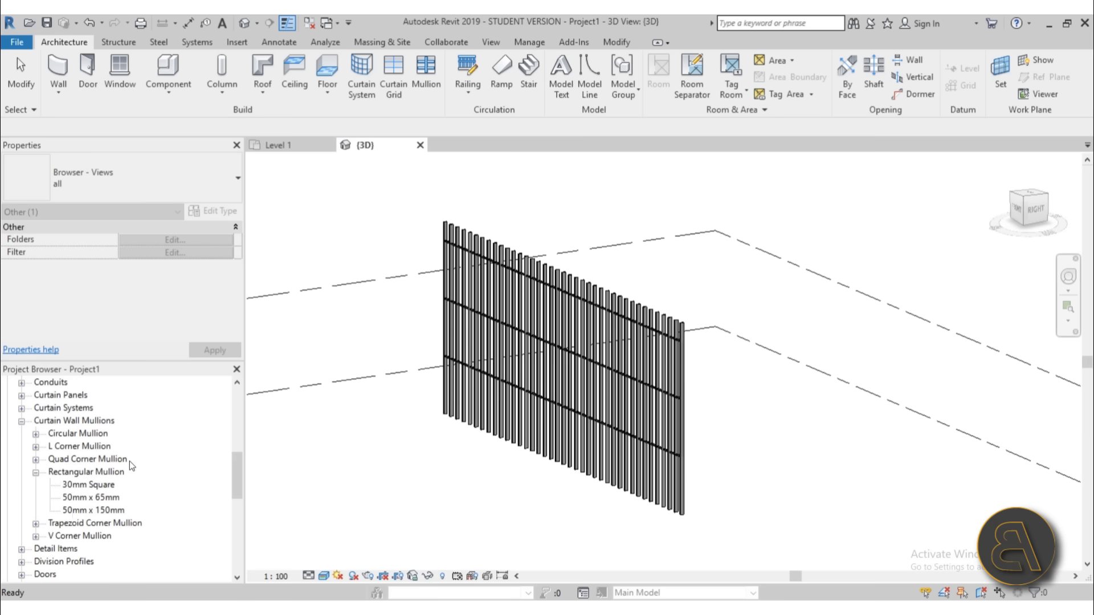
click(84, 510)
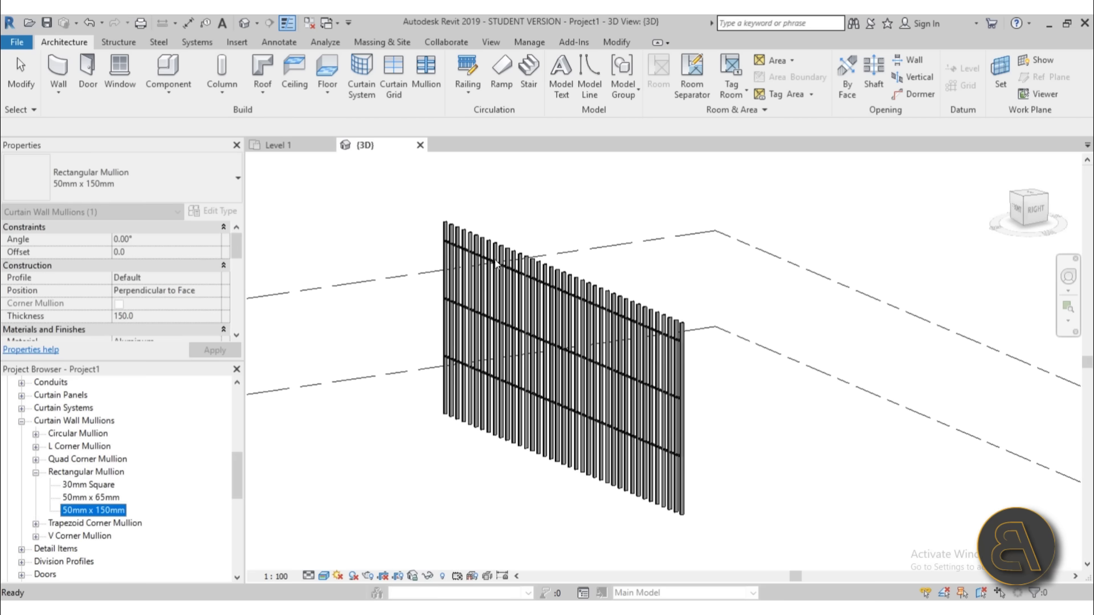
Step: Duplicate the 50mm x 150mm type and name the copy 'Wood louver'
right_click(84, 510)
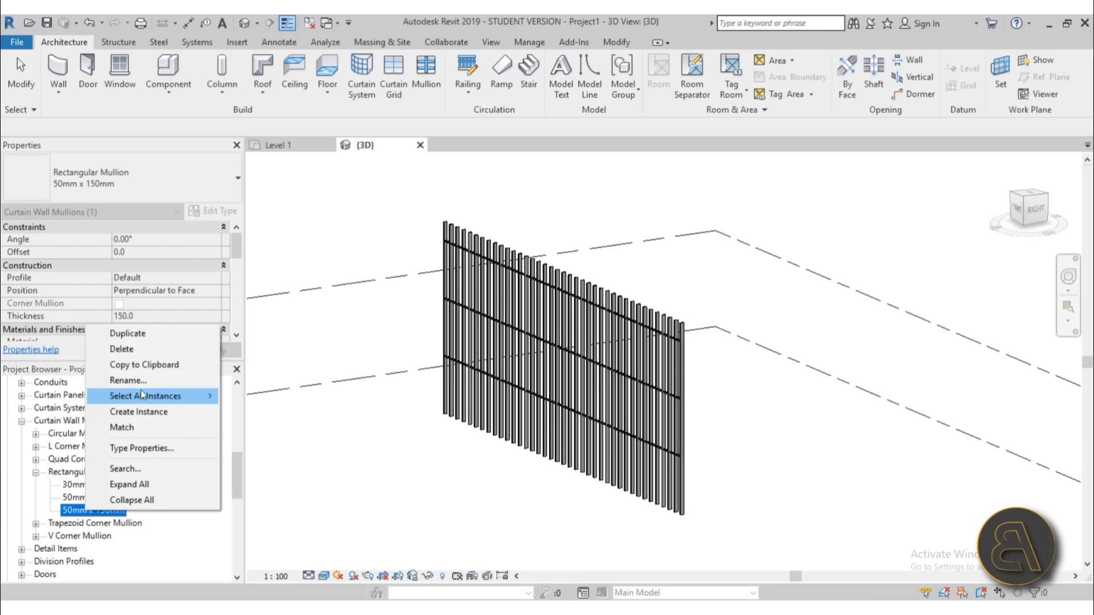
click(126, 334)
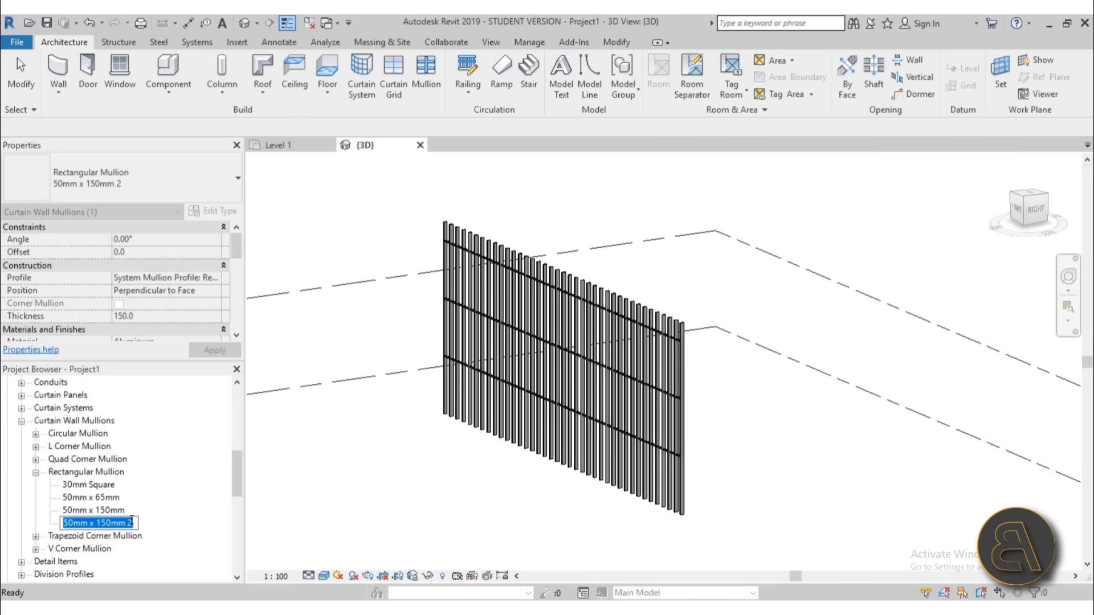
text(Wood)
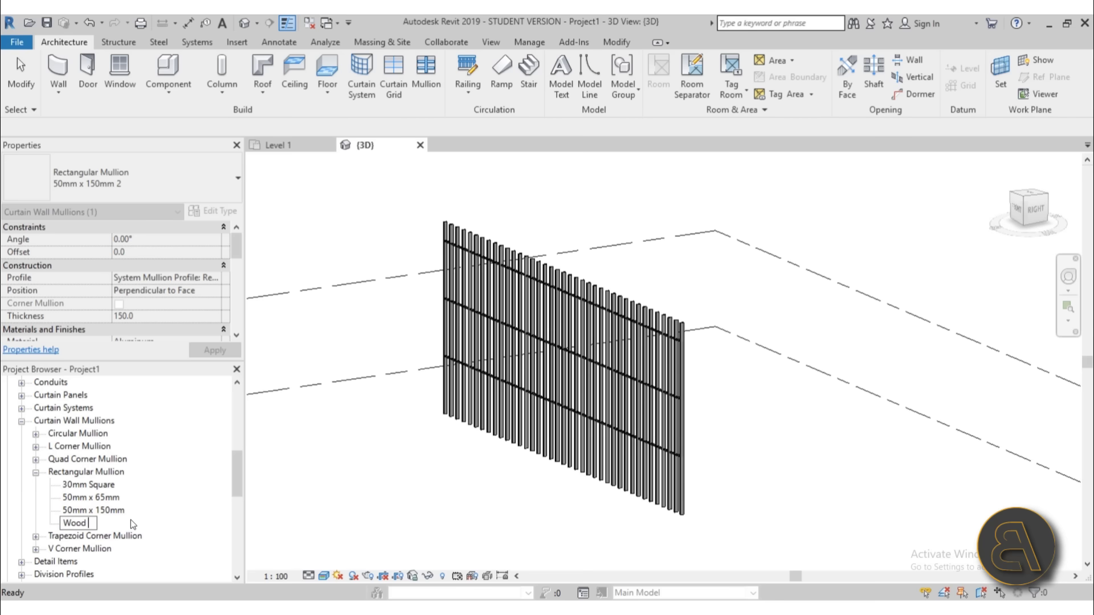
text( louver)
key(Return)
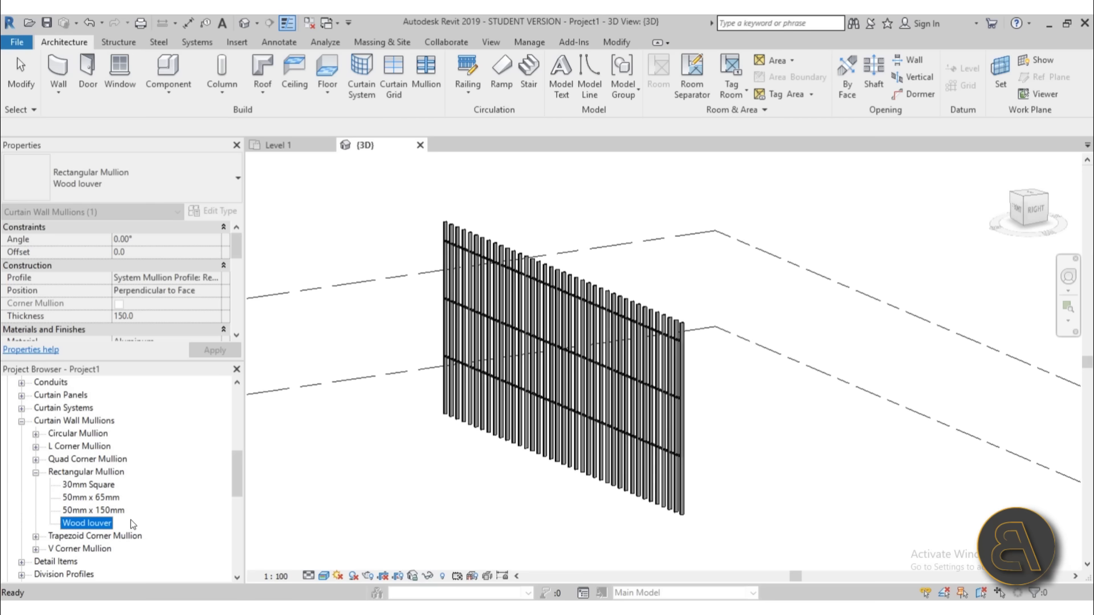
click(95, 513)
click(86, 523)
Step: Open the Wood louver type properties and set Width on side 1 and side 2 to 15.0
double_click(81, 522)
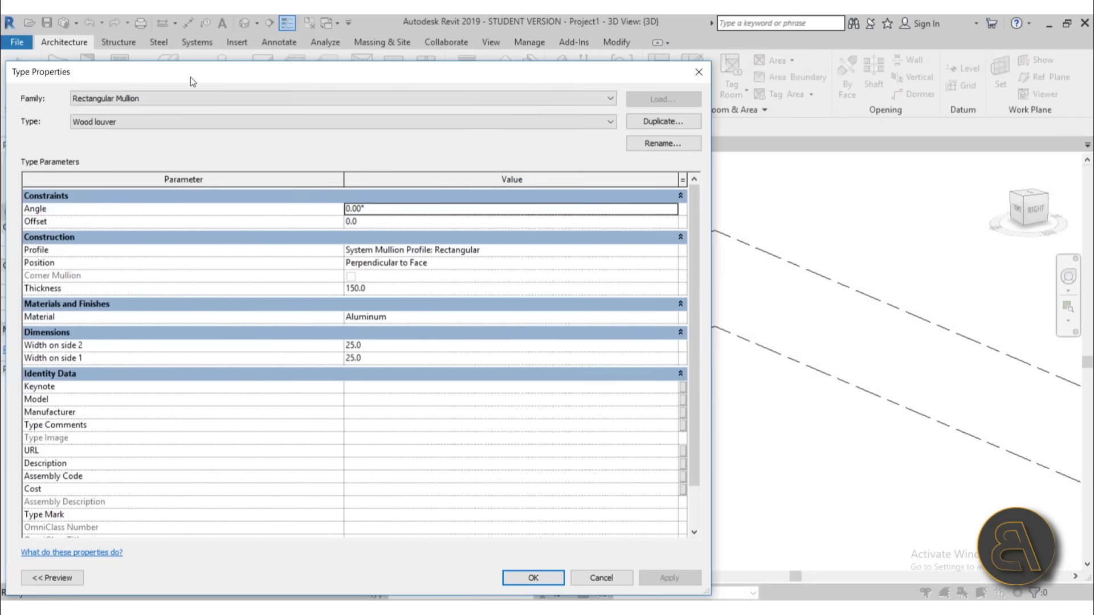
drag(191, 77, 237, 59)
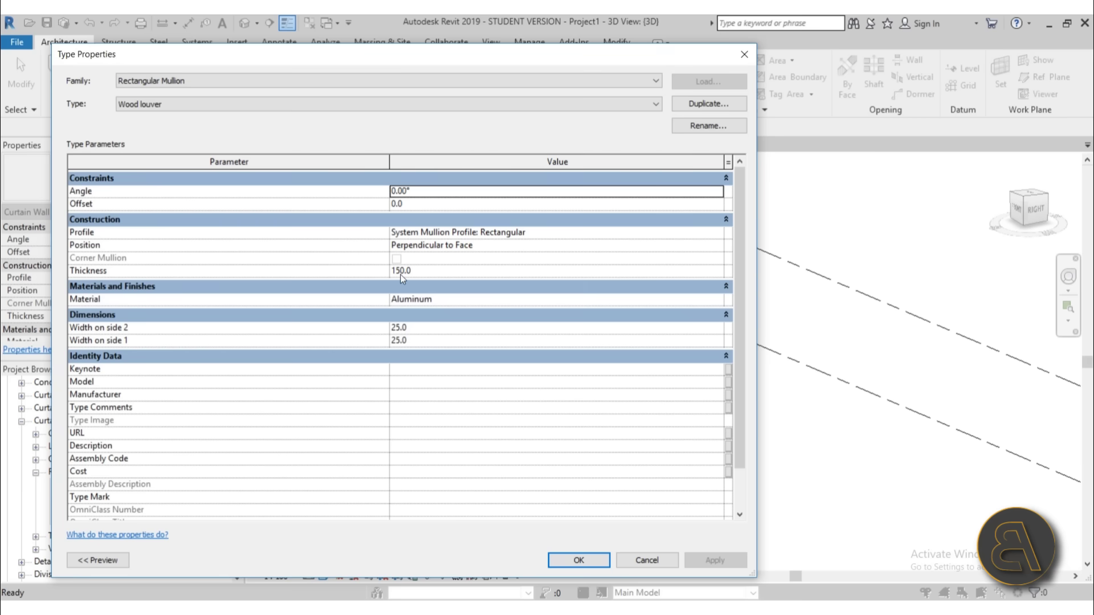
click(397, 329)
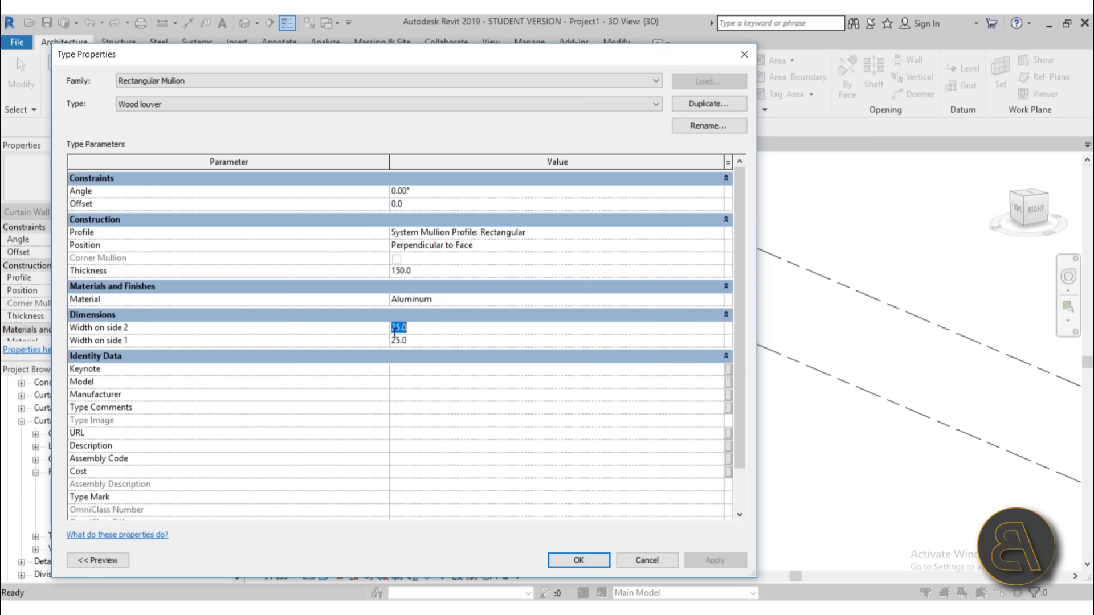
click(397, 329)
drag(397, 329, 381, 335)
text(1)
click(431, 342)
Step: Set the Wood louver mullion Thickness to 200.0
click(398, 271)
click(411, 271)
click(394, 271)
drag(399, 272, 354, 277)
text(20)
click(718, 300)
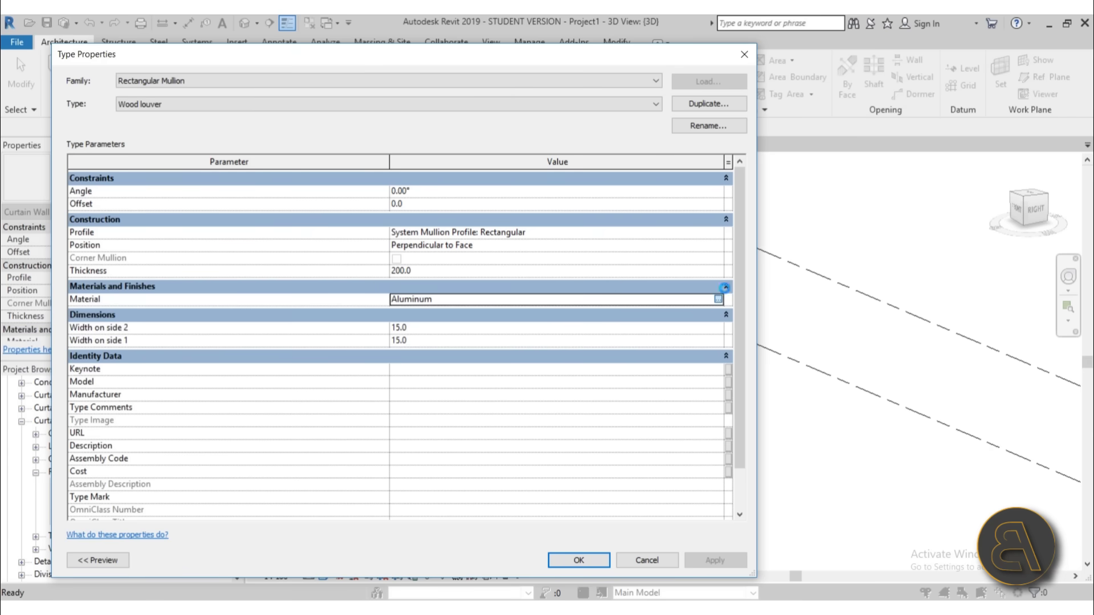
Step: Search the Material Browser for wood, add Birch from the library, and assign it to the mullion
click(719, 299)
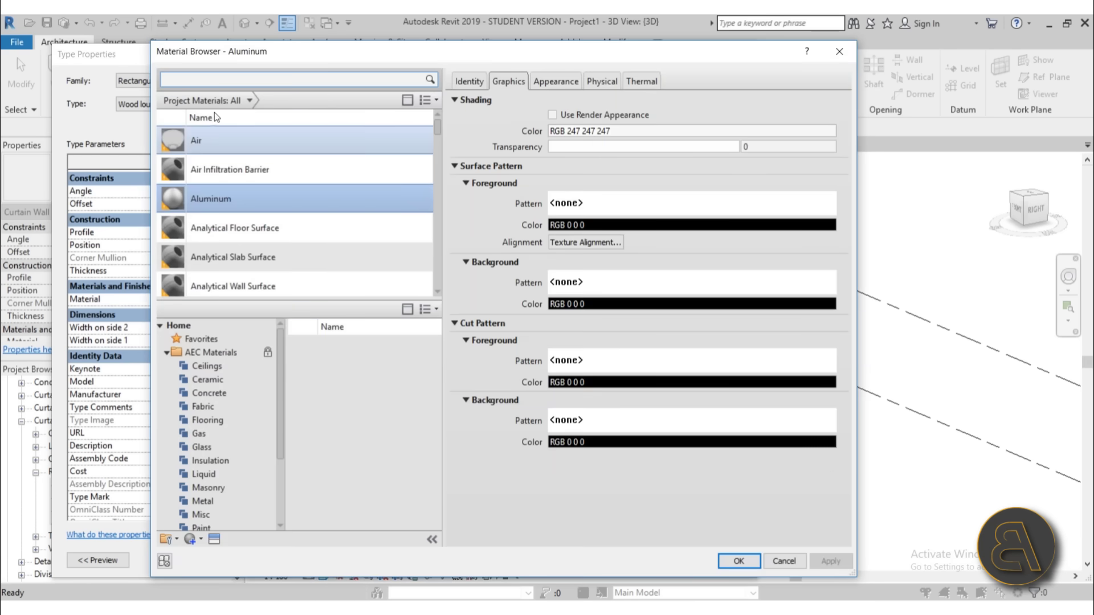
text(w)
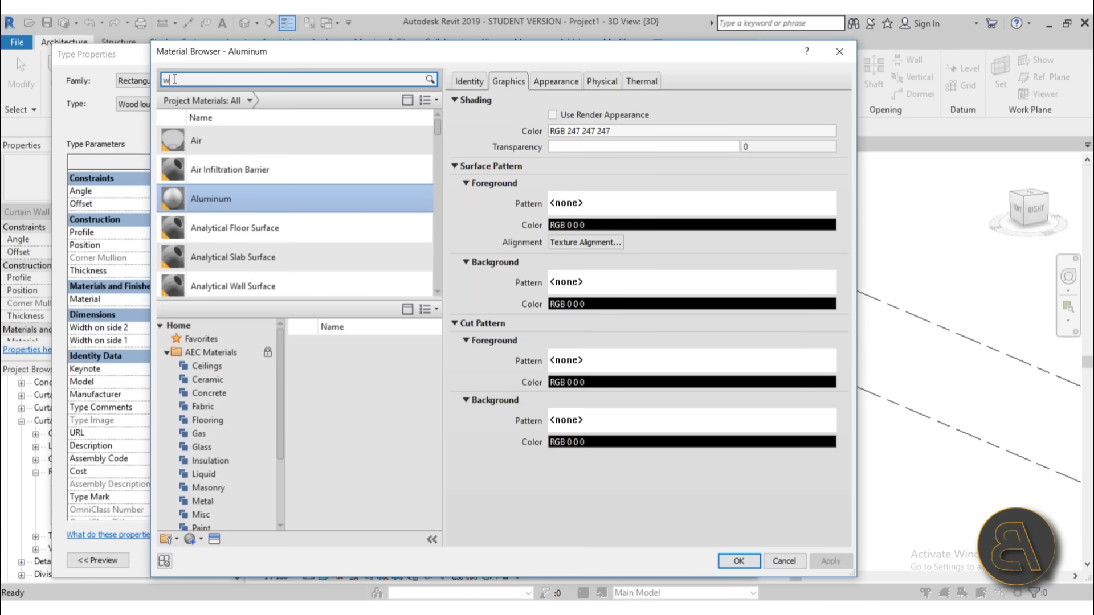
text(ood)
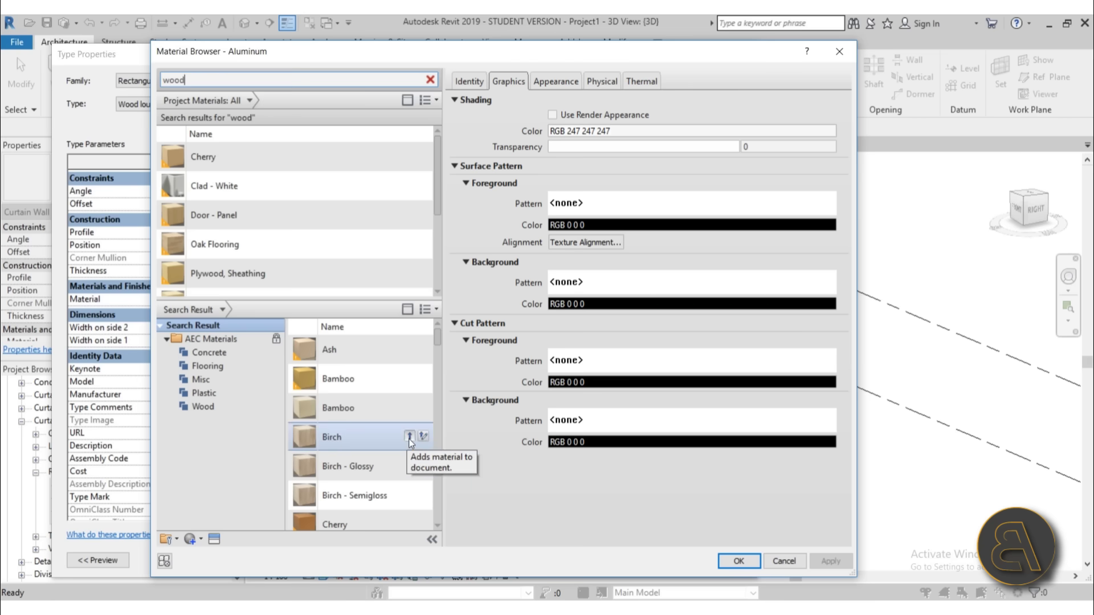
click(407, 101)
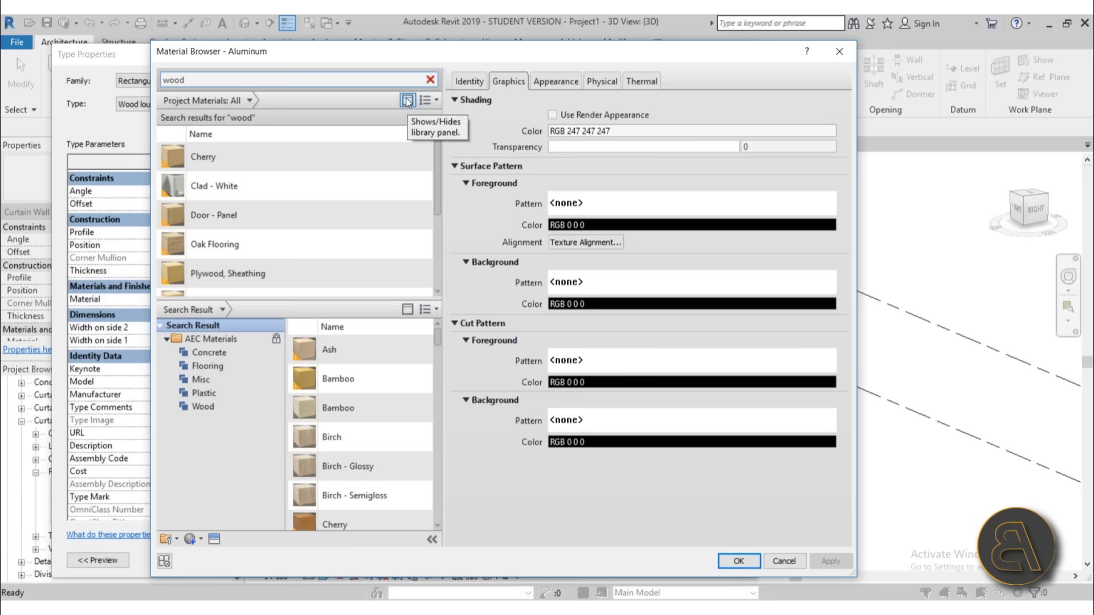
click(408, 103)
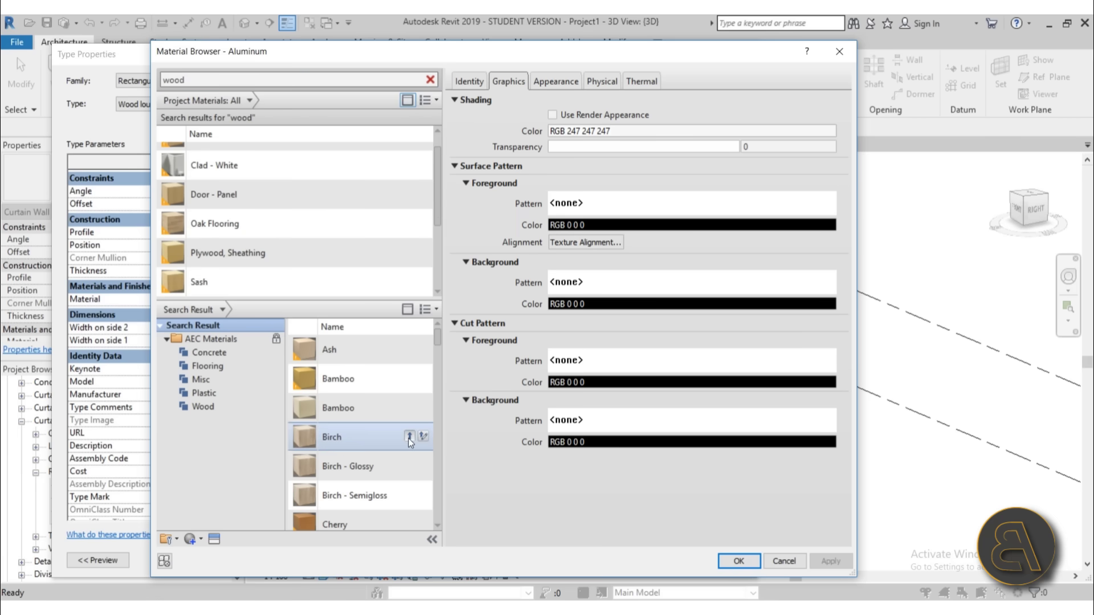
click(409, 437)
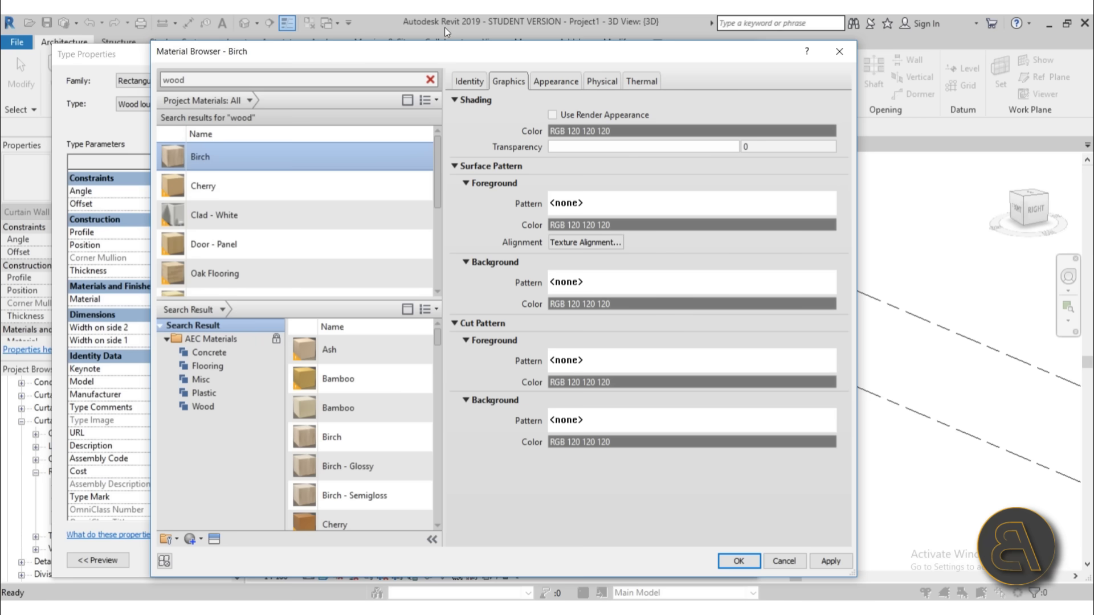
double_click(196, 159)
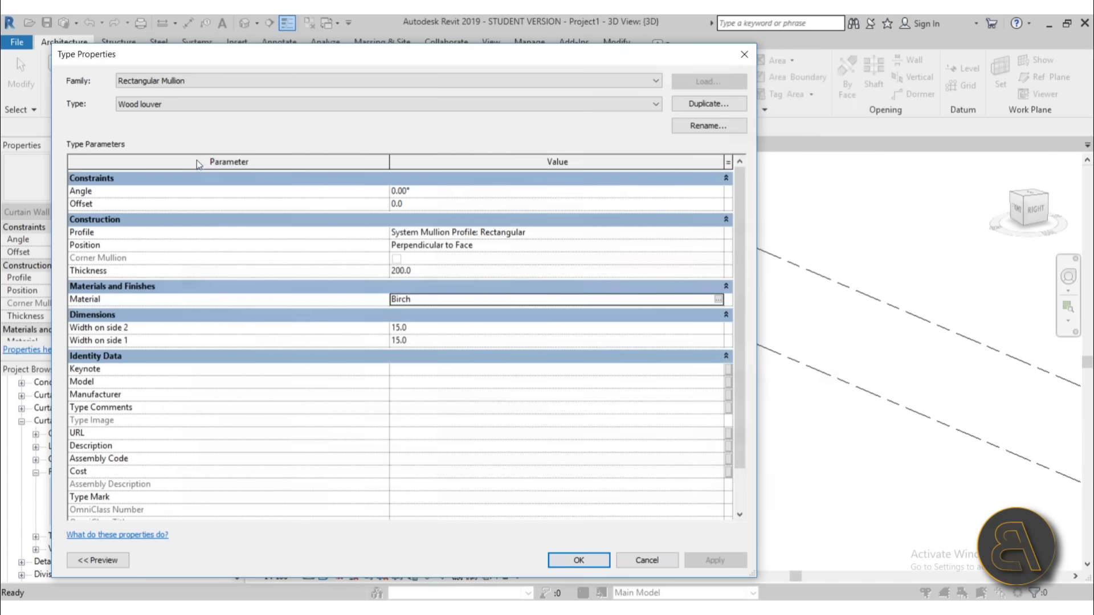
Step: Confirm the Wood louver mullion changes and open the Wood Louvers curtain wall's type properties
click(578, 560)
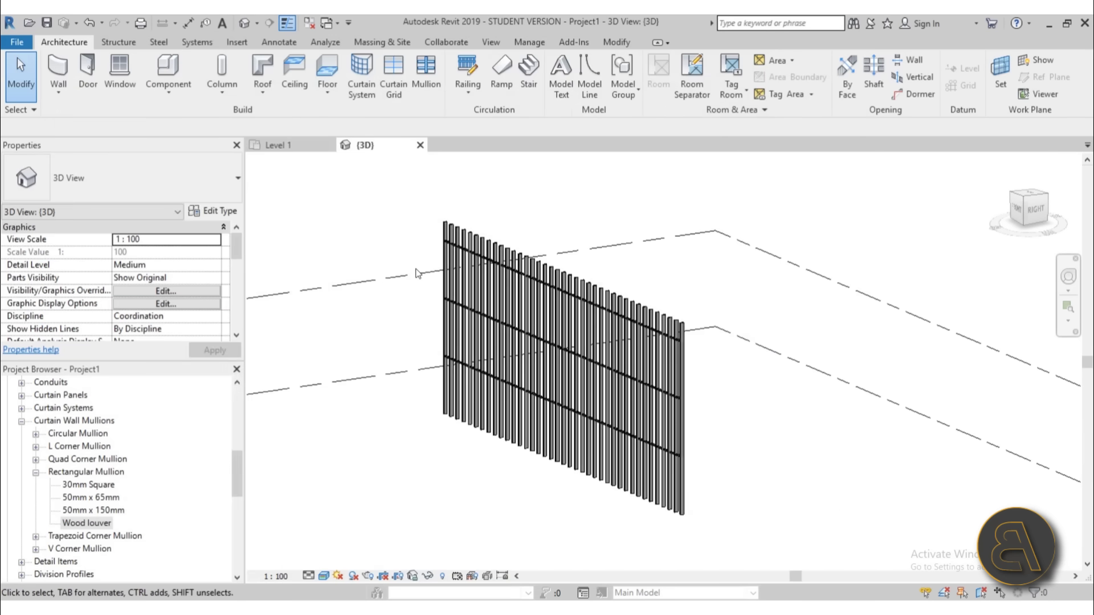
scroll(416, 274, up, 5)
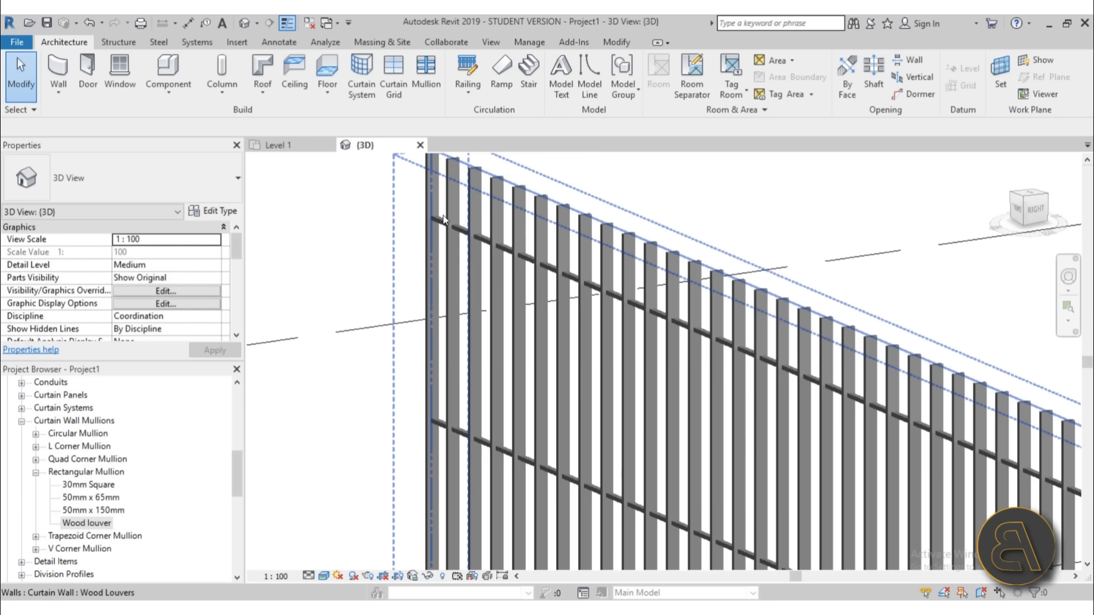
click(443, 221)
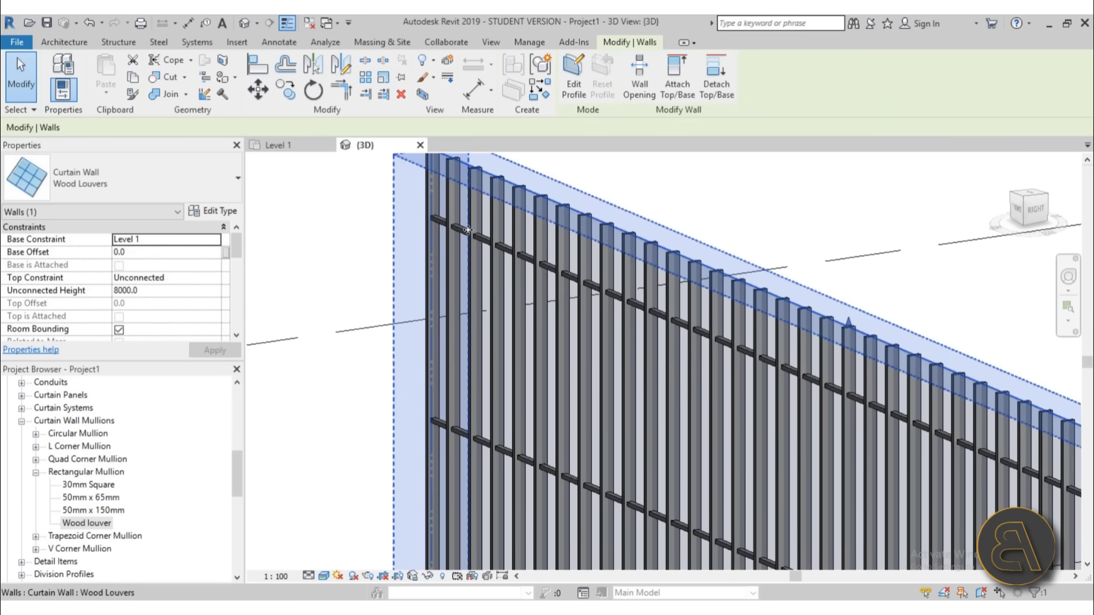
click(218, 211)
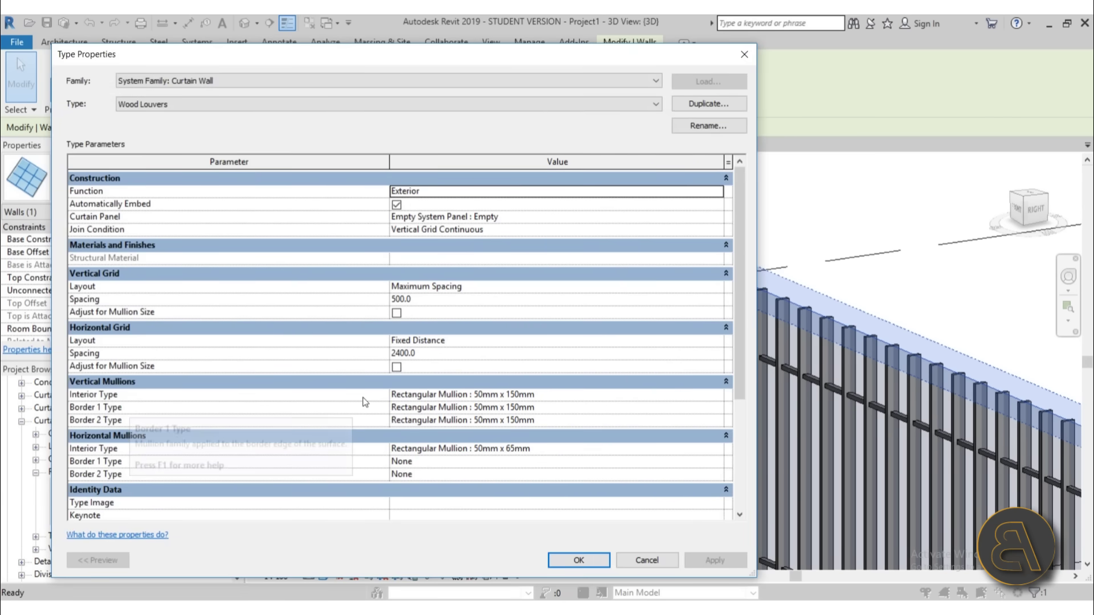
Step: Set Interior, Border 1 and Border 2 vertical mullions to Rectangular Mullion : Wood louver, then apply
click(724, 398)
click(717, 394)
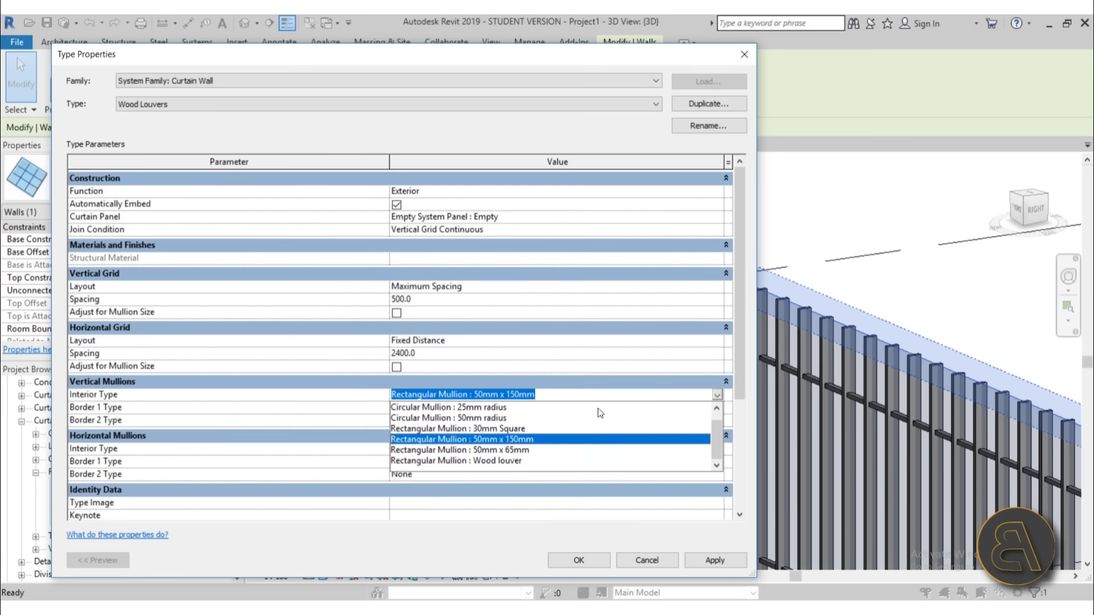
click(503, 466)
click(716, 408)
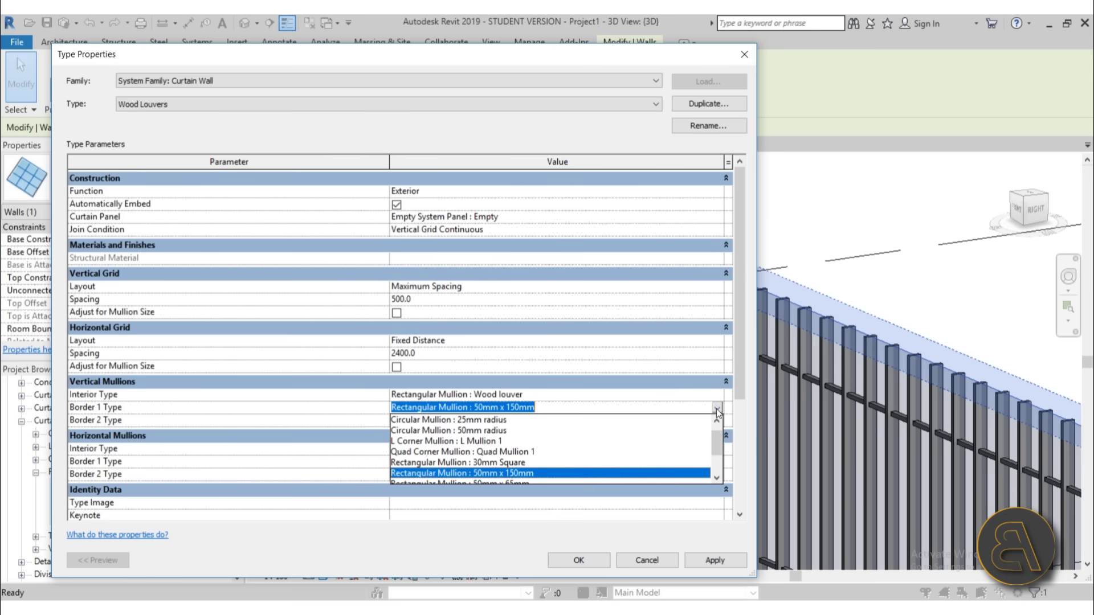
scroll(509, 458, down, 1)
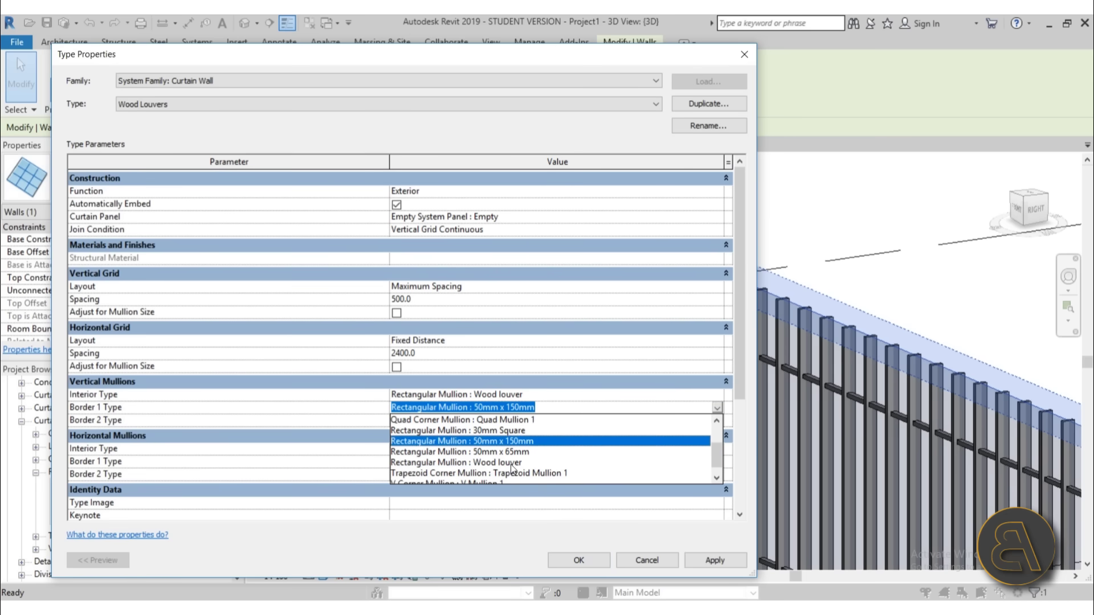
click(510, 463)
click(716, 420)
scroll(517, 471, down, 2)
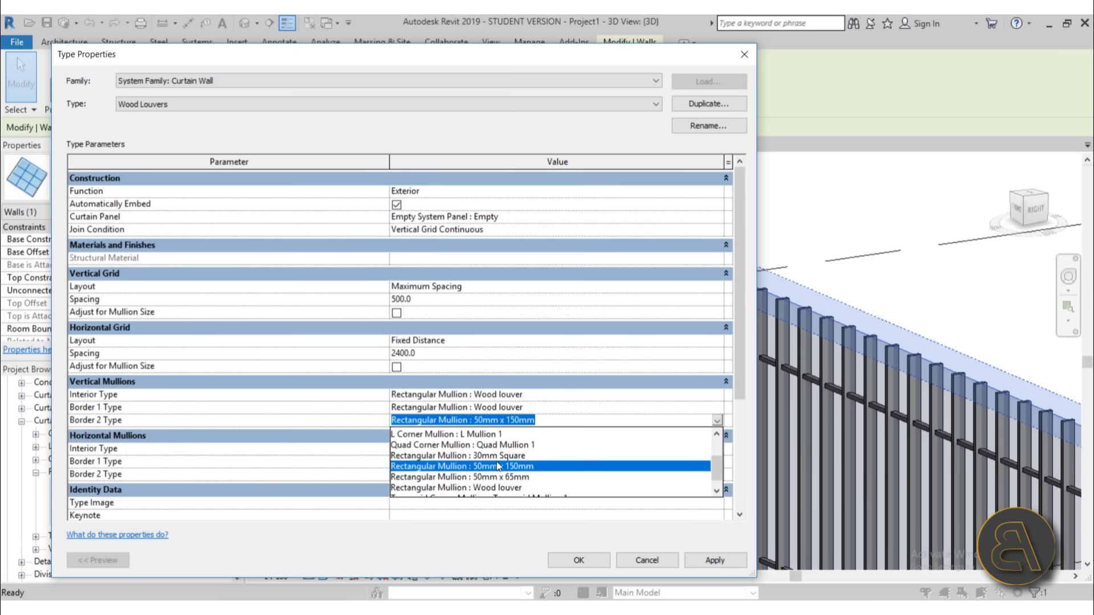
click(505, 476)
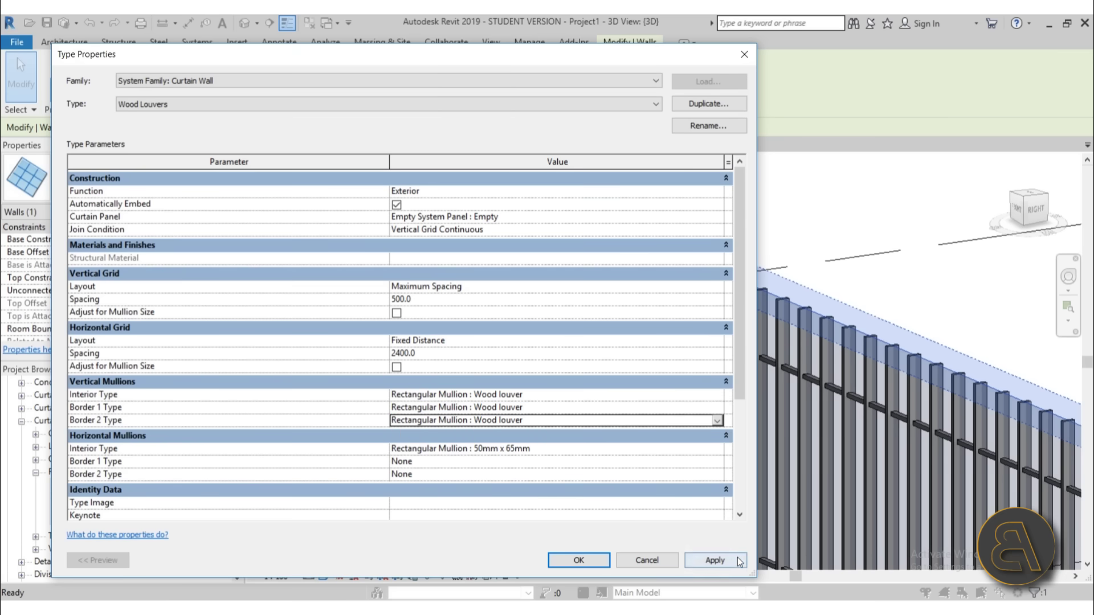
click(714, 560)
click(596, 558)
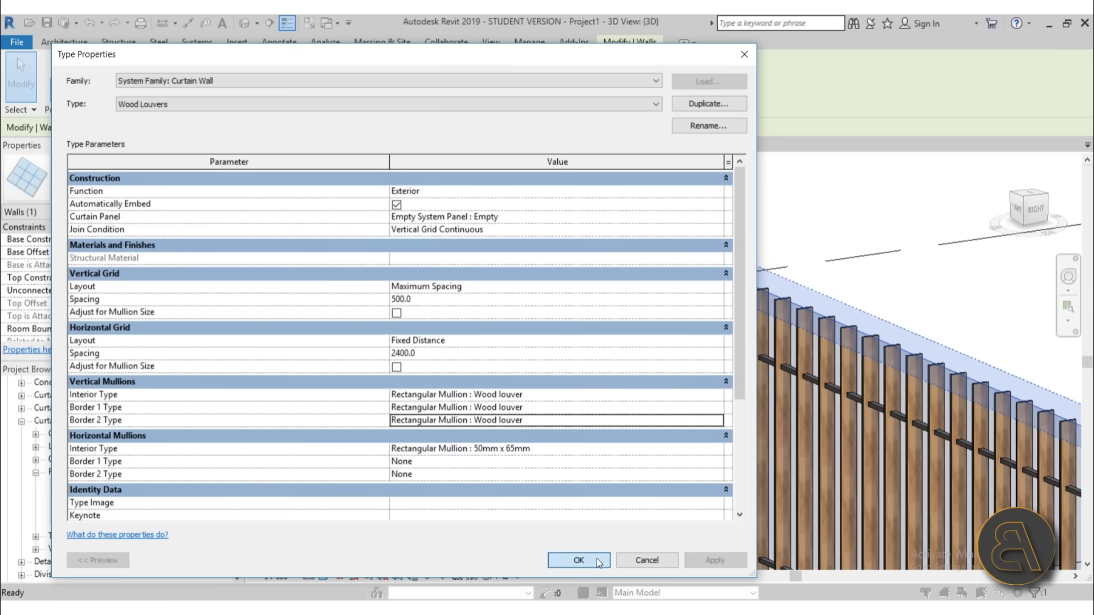
click(374, 202)
scroll(375, 201, down, 3)
shift+middle_drag(547, 342, 463, 415)
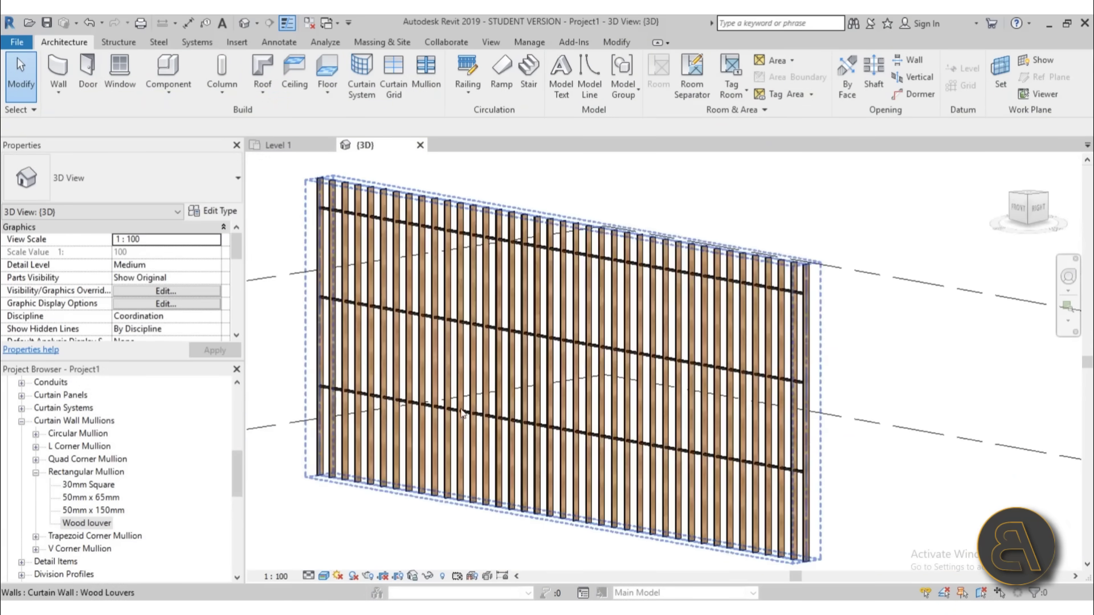
scroll(361, 276, up, 5)
scroll(361, 275, down, 4)
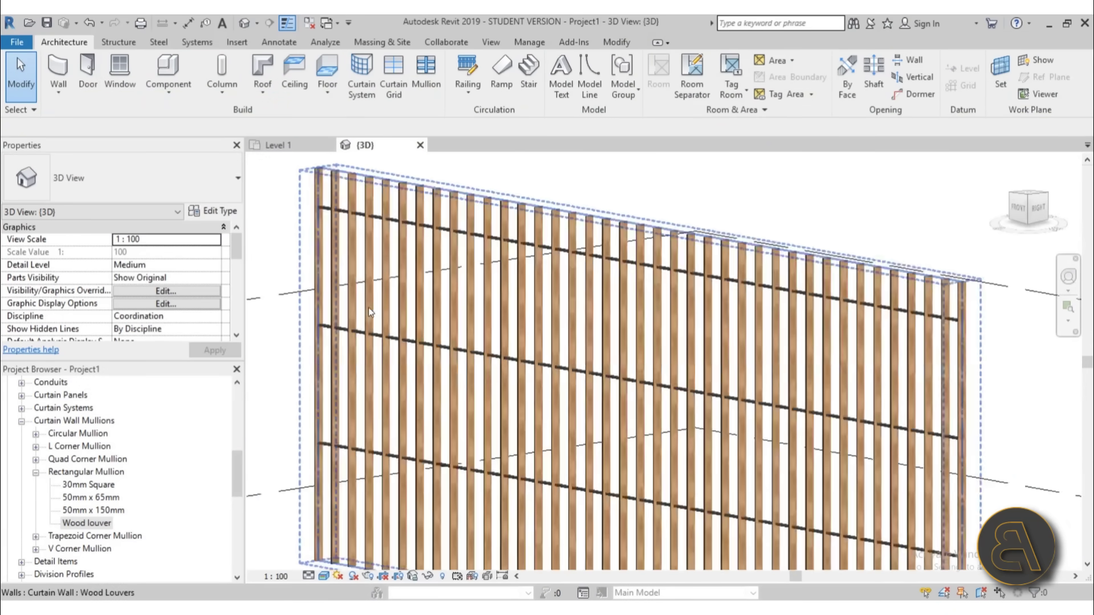
scroll(361, 275, up, 2)
scroll(459, 302, down, 3)
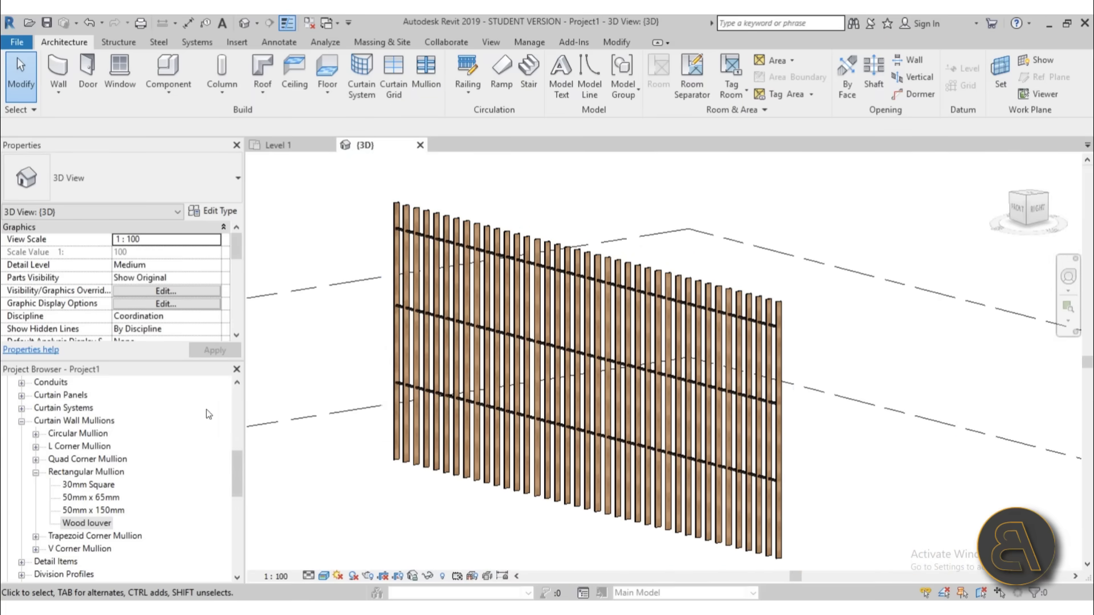
scroll(58, 429, up, 3)
scroll(59, 428, up, 5)
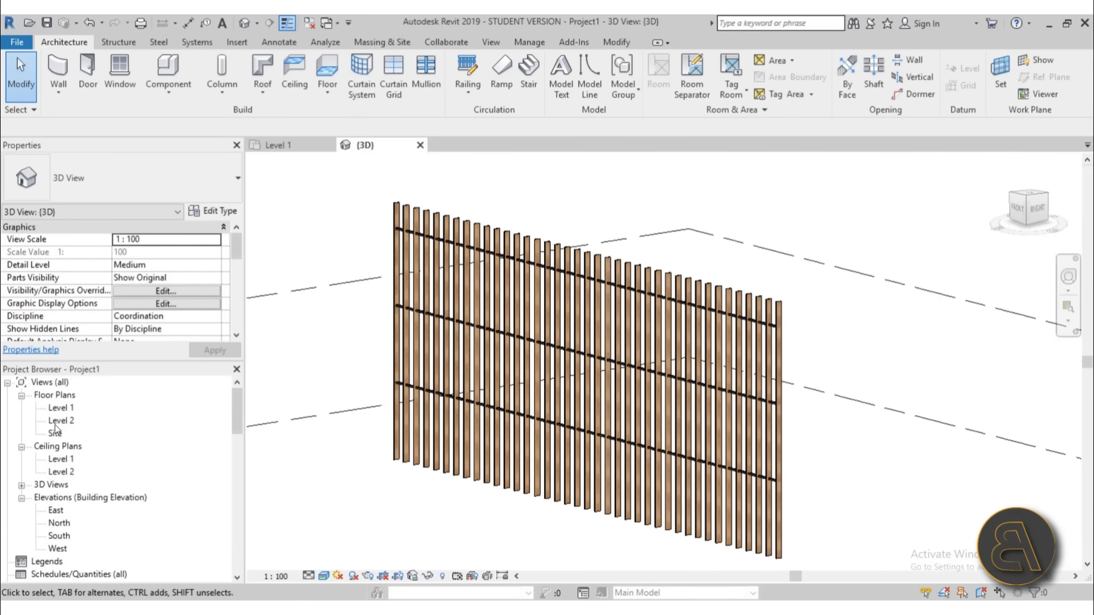
double_click(63, 409)
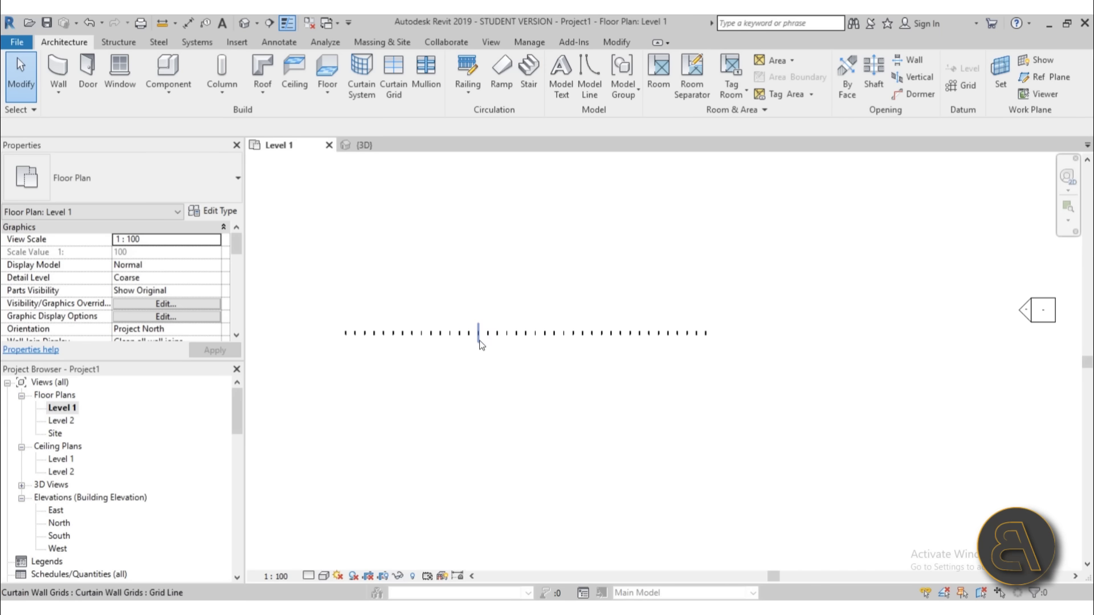
click(465, 335)
scroll(419, 336, up, 4)
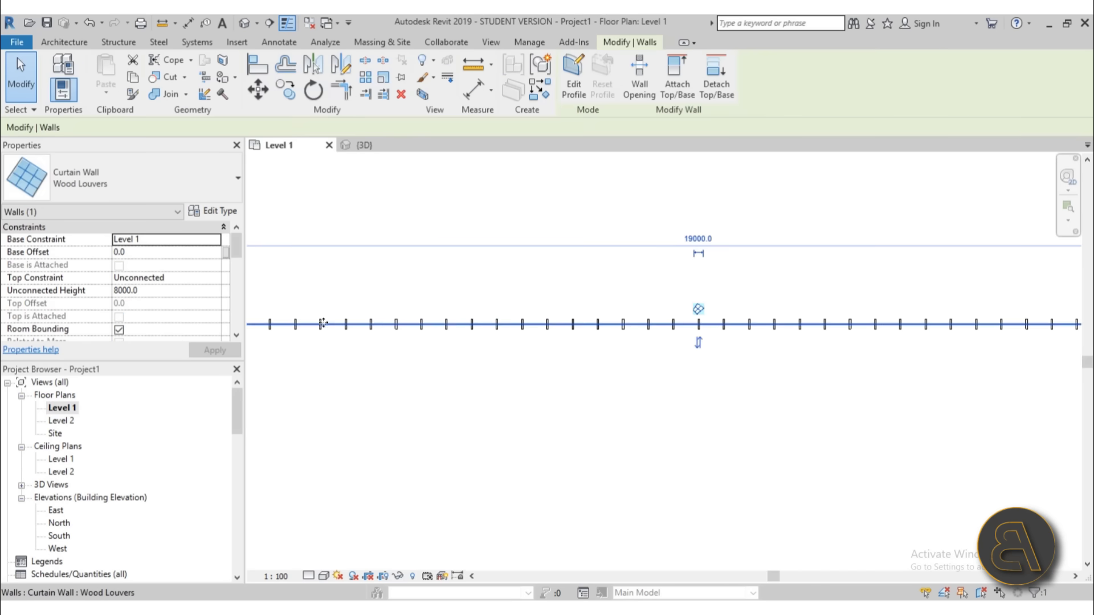
scroll(359, 338, down, 3)
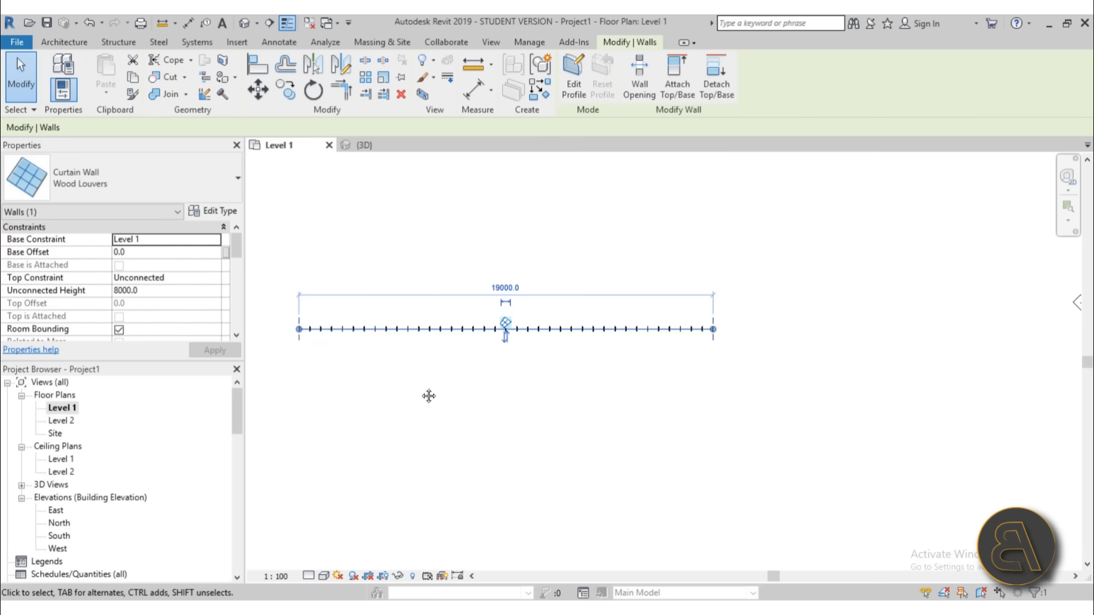
click(422, 363)
scroll(340, 275, up, 3)
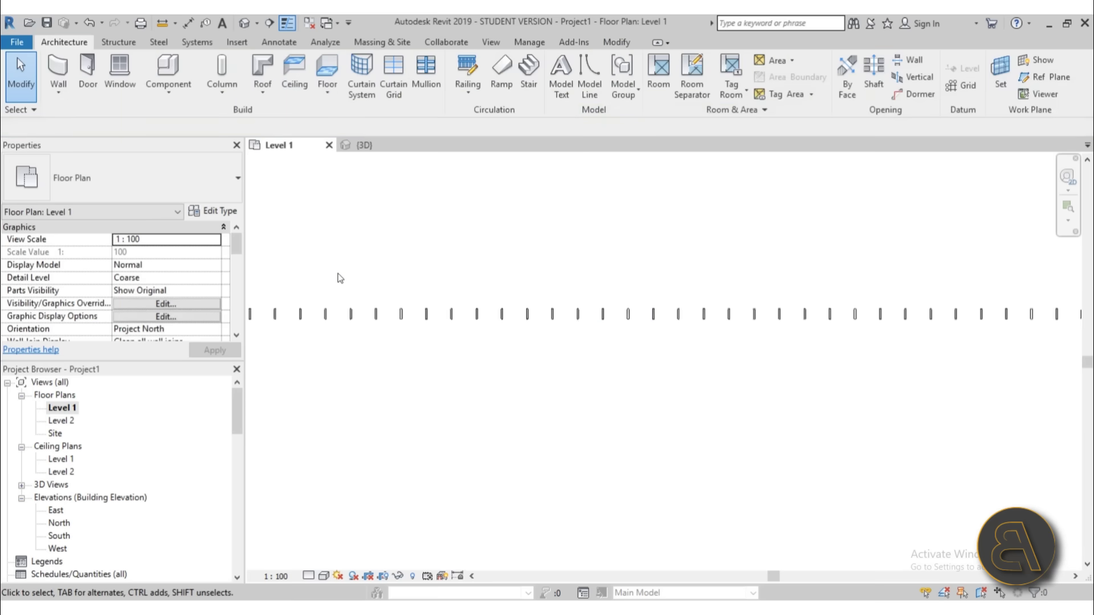
Step: Back in the 3D view, select the lower horizontal curtain grid line and unpin it
click(245, 26)
shift+middle_drag(513, 370, 538, 443)
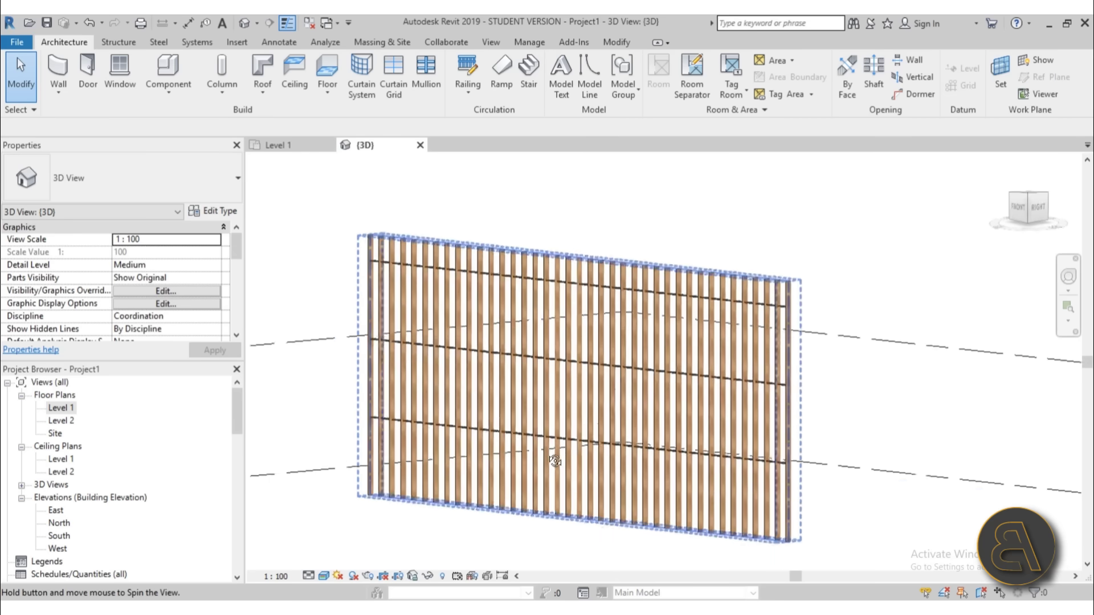
scroll(538, 443, up, 5)
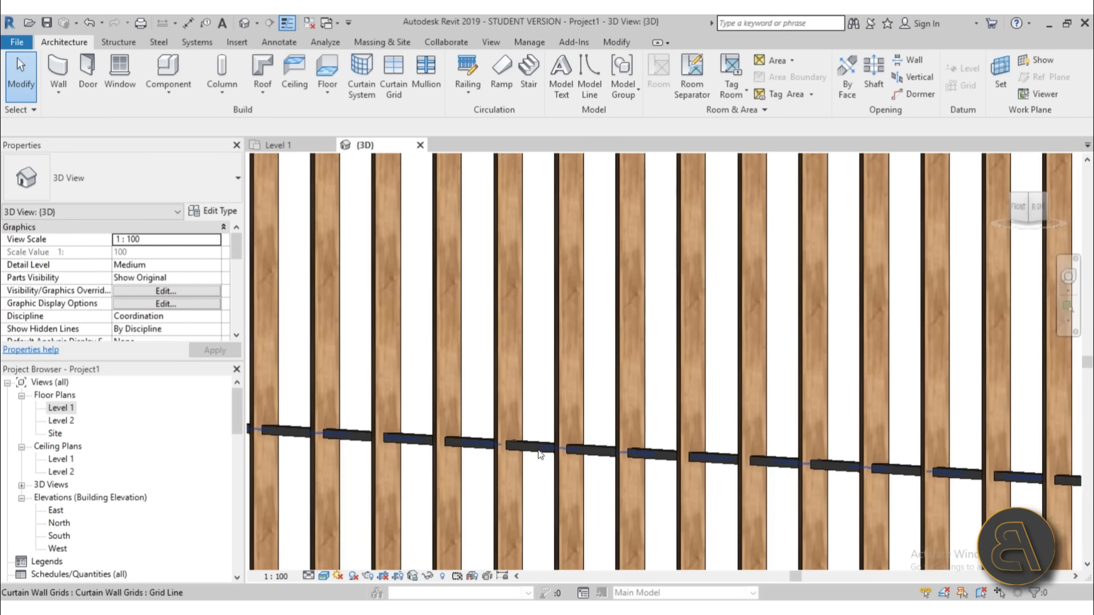
click(549, 347)
scroll(587, 395, down, 2)
scroll(603, 433, up, 2)
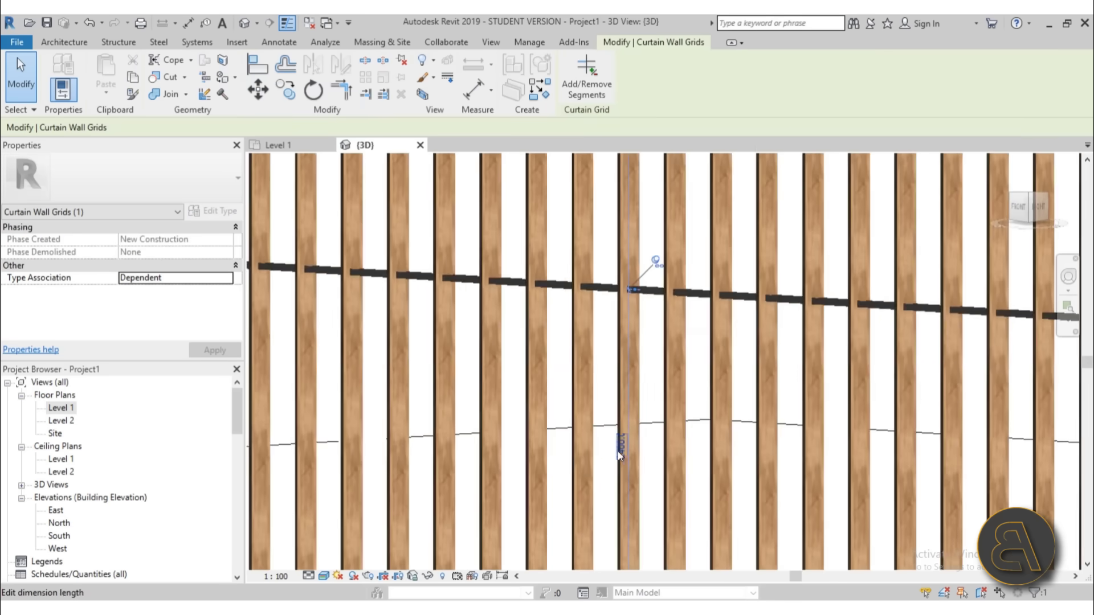
scroll(604, 433, down, 5)
middle_drag(606, 439, 599, 431)
scroll(601, 427, up, 3)
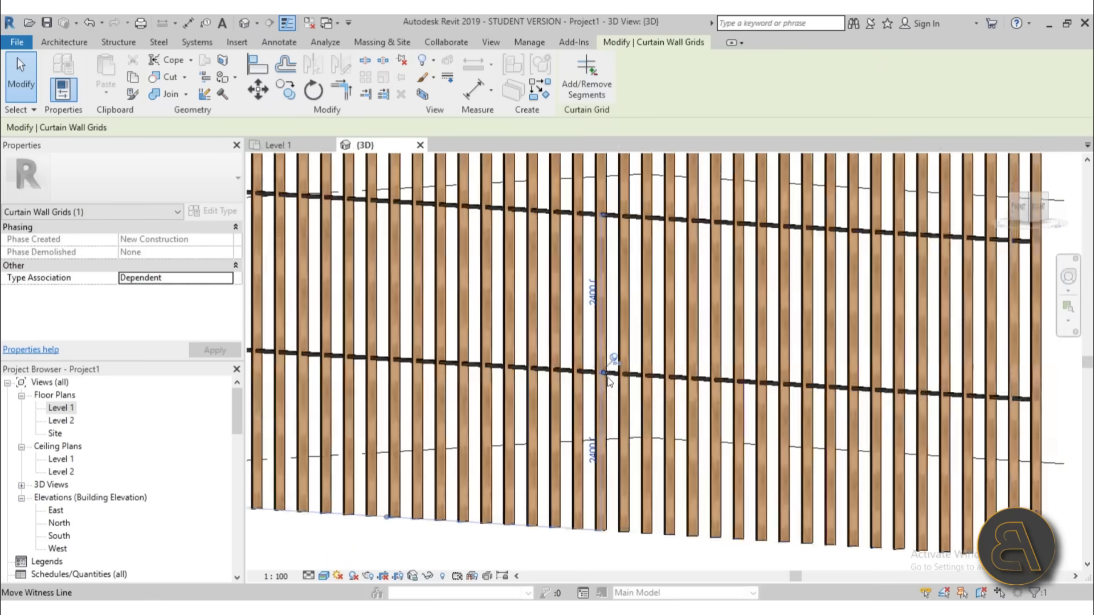
scroll(607, 399, down, 4)
scroll(613, 364, up, 3)
click(605, 370)
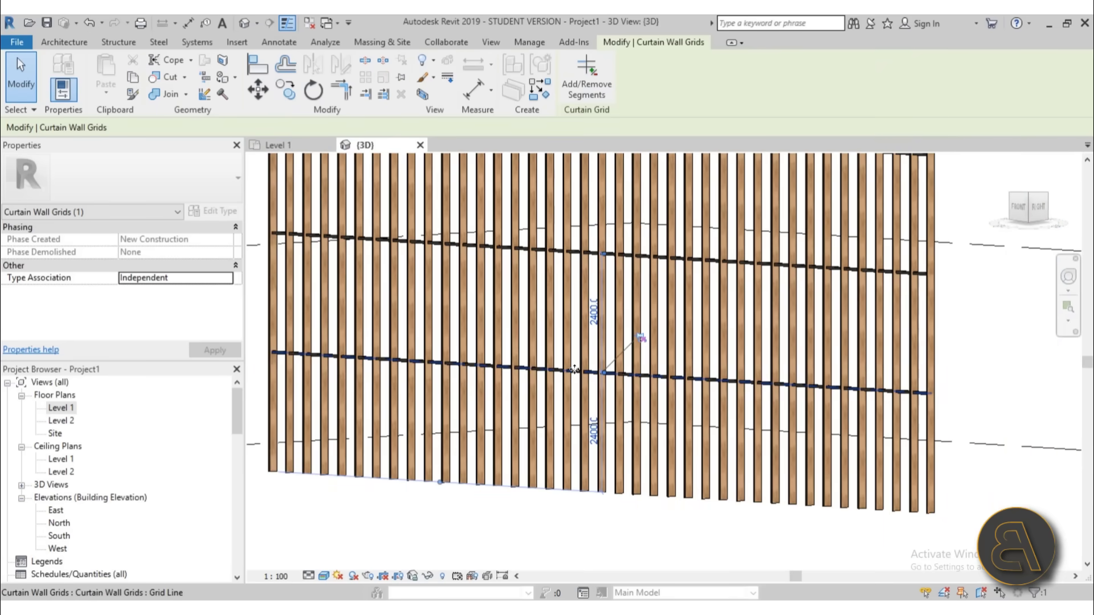
Step: Move the grid line to sit 1000 above the wall's base
drag(576, 371, 577, 433)
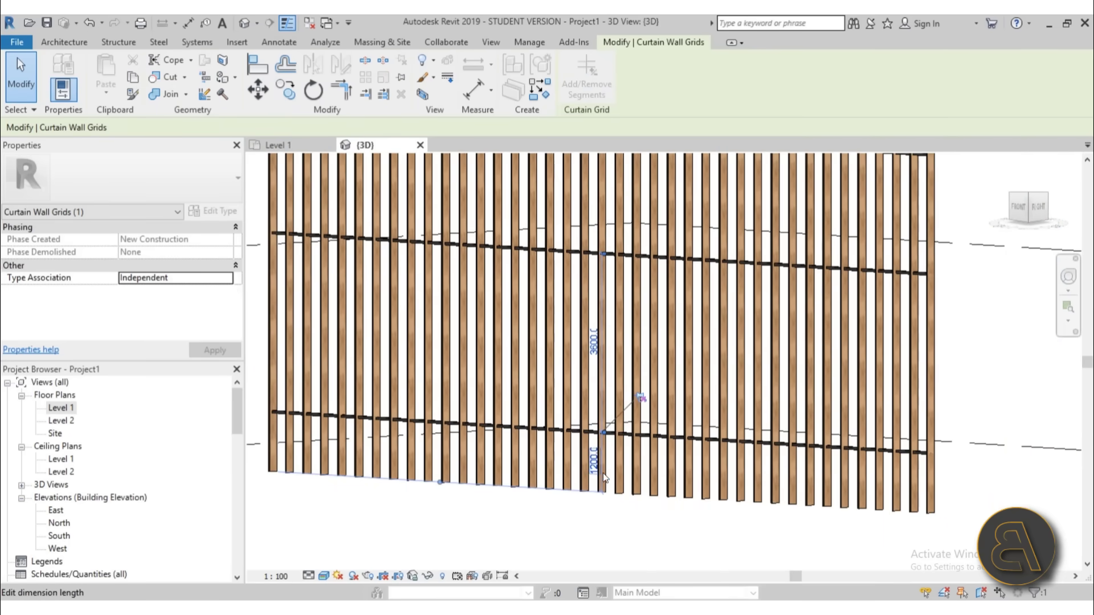
click(593, 466)
text(10)
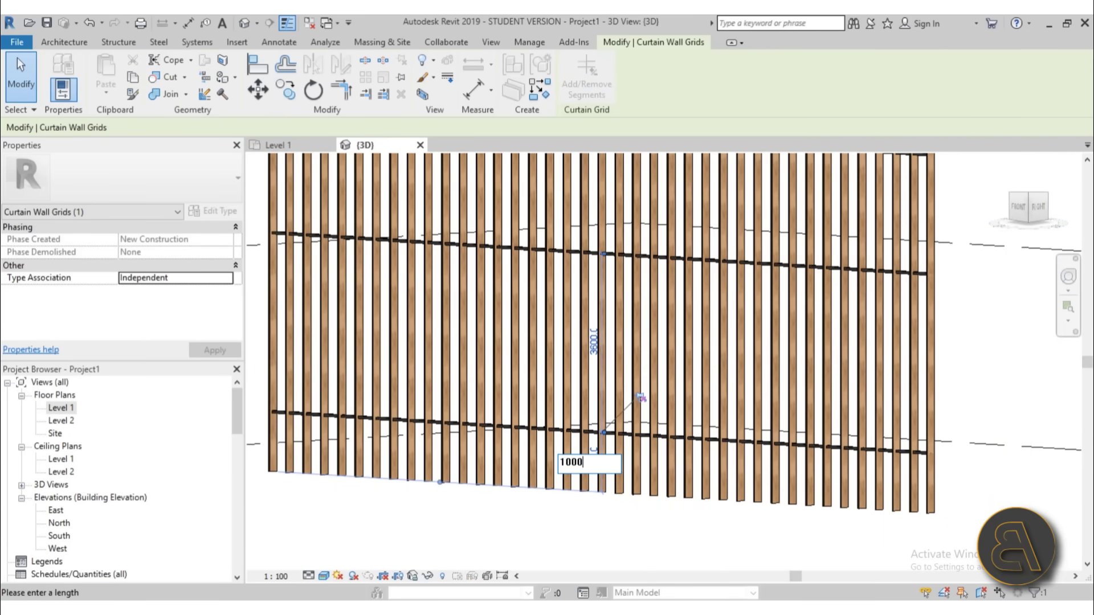
text(00)
key(Return)
click(609, 532)
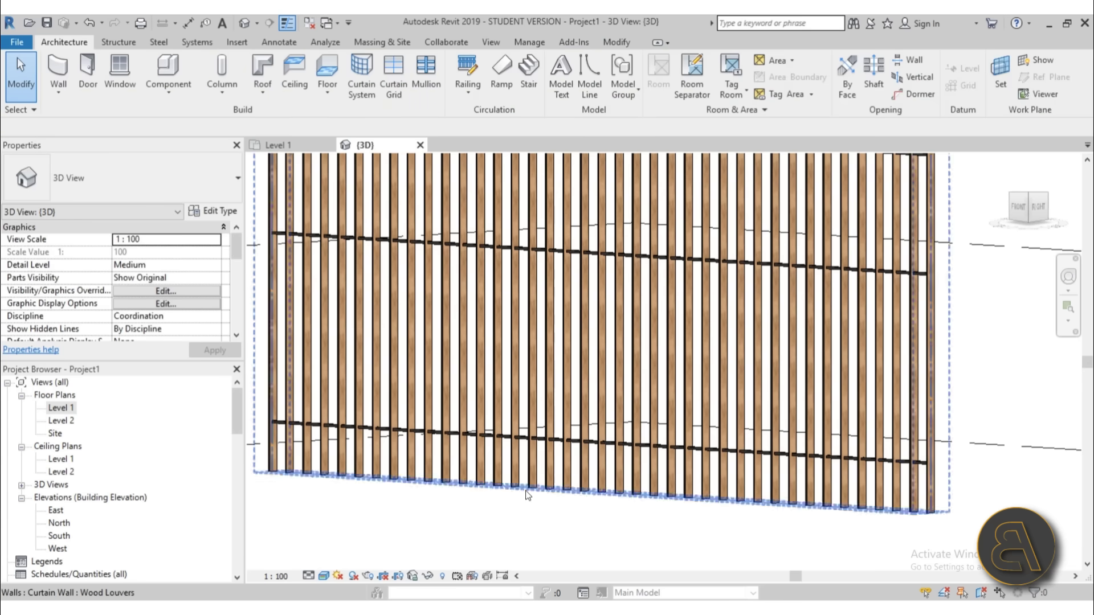
Step: Open the Level 1 plan and pan along the curtain wall to its left end
double_click(61, 408)
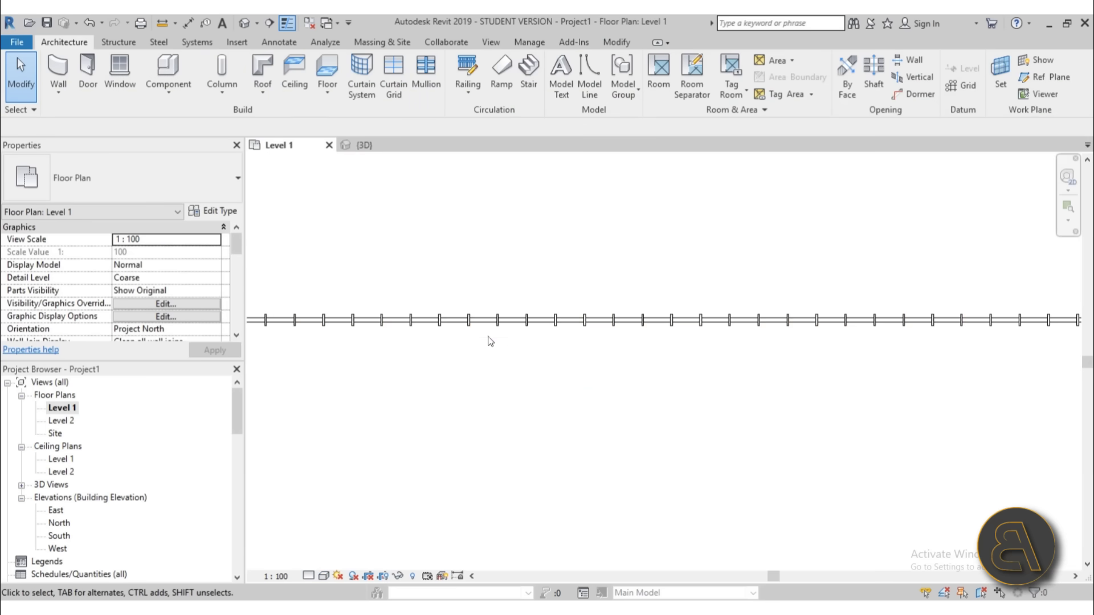
scroll(463, 343, down, 3)
middle_drag(464, 354, 483, 395)
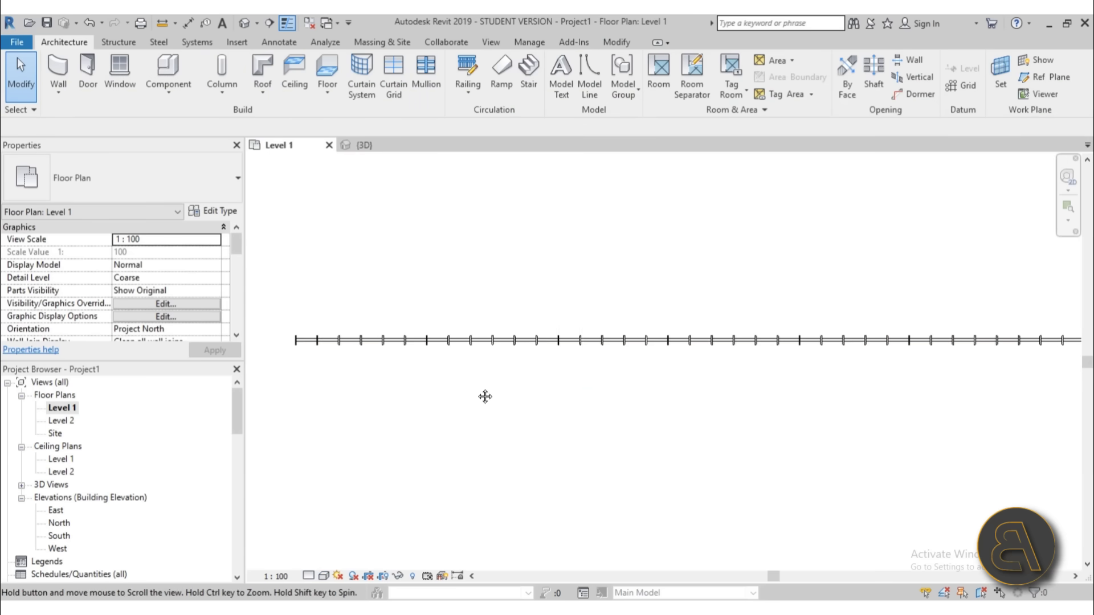
scroll(305, 347, up, 3)
scroll(339, 351, up, 2)
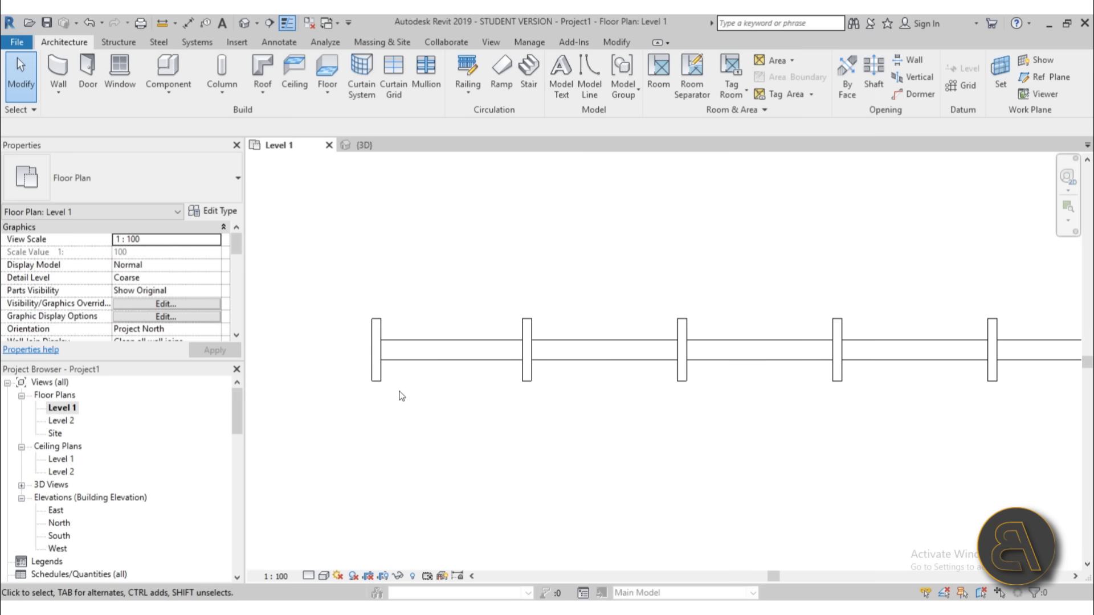
middle_drag(399, 395, 371, 359)
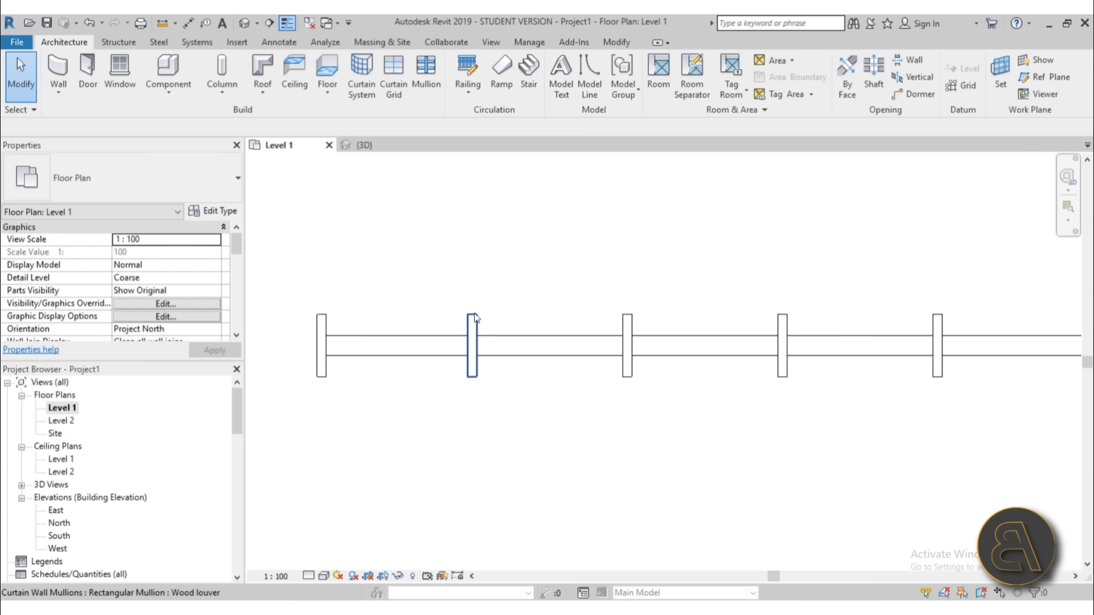
Step: Return to the 3D view and orbit toward the mullions at the wall's edge
click(244, 23)
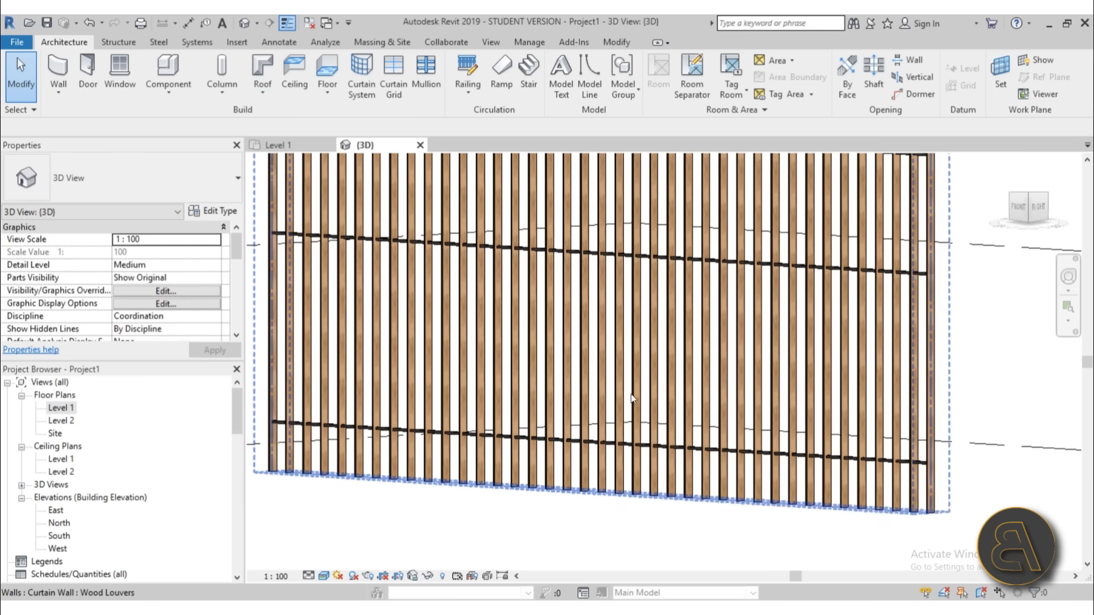
shift+middle_drag(632, 399, 649, 438)
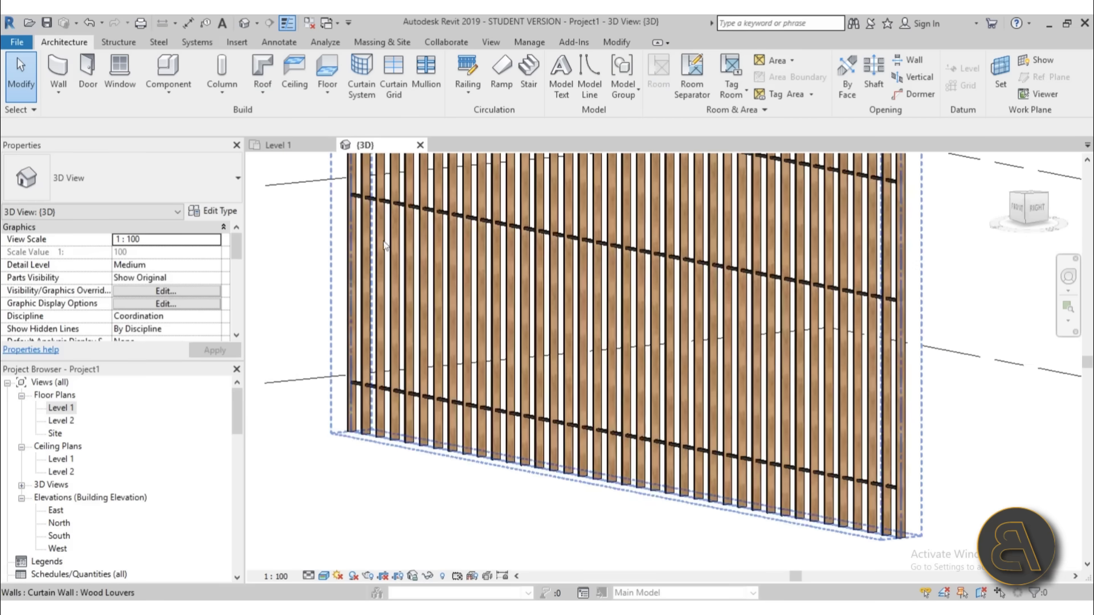
scroll(436, 218, up, 5)
middle_drag(437, 217, 769, 285)
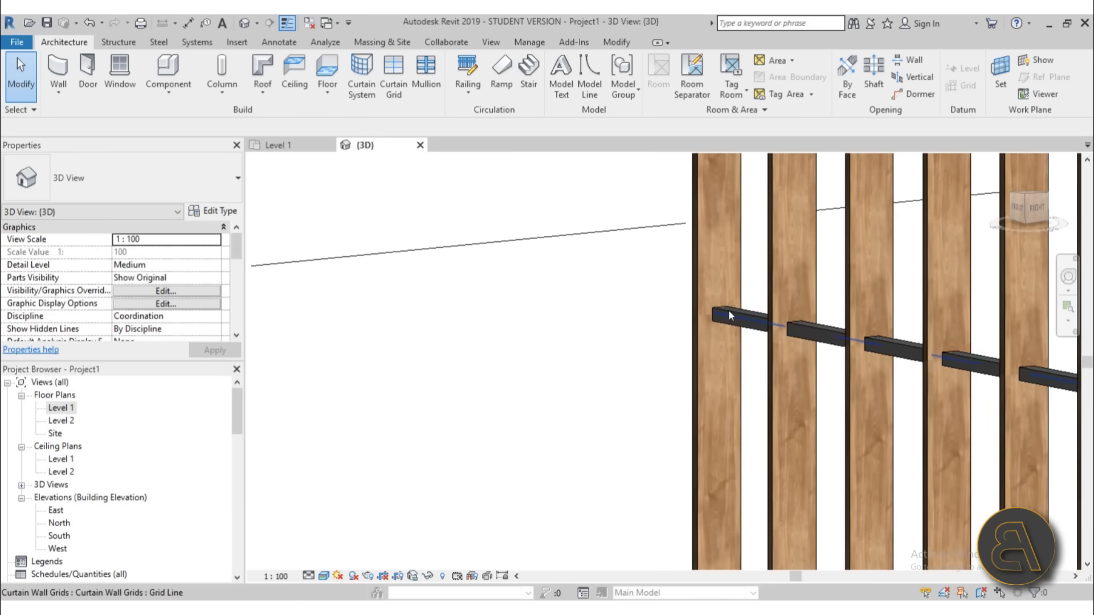
scroll(124, 447, down, 8)
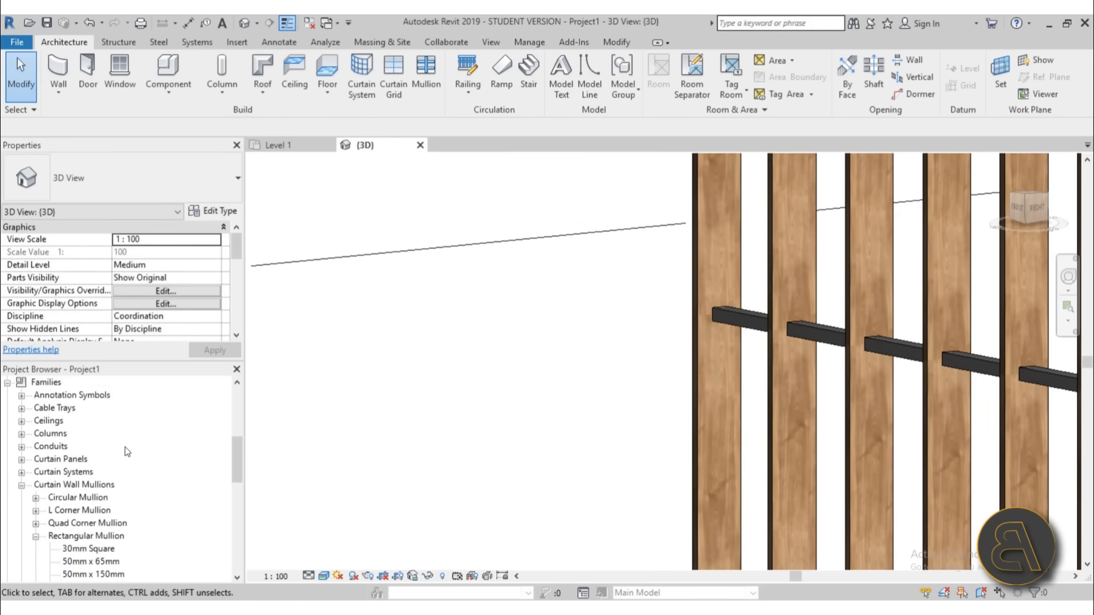
Step: In the Wood louver mullion type, try a -25 offset, then set Offset 50.0 and confirm
double_click(84, 485)
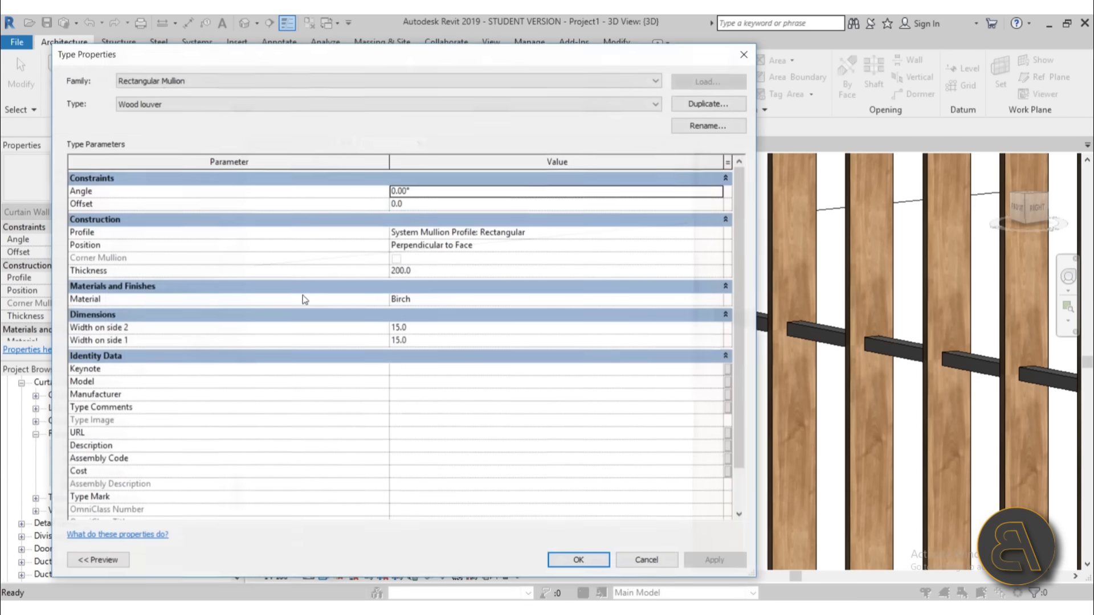
drag(645, 249, 587, 249)
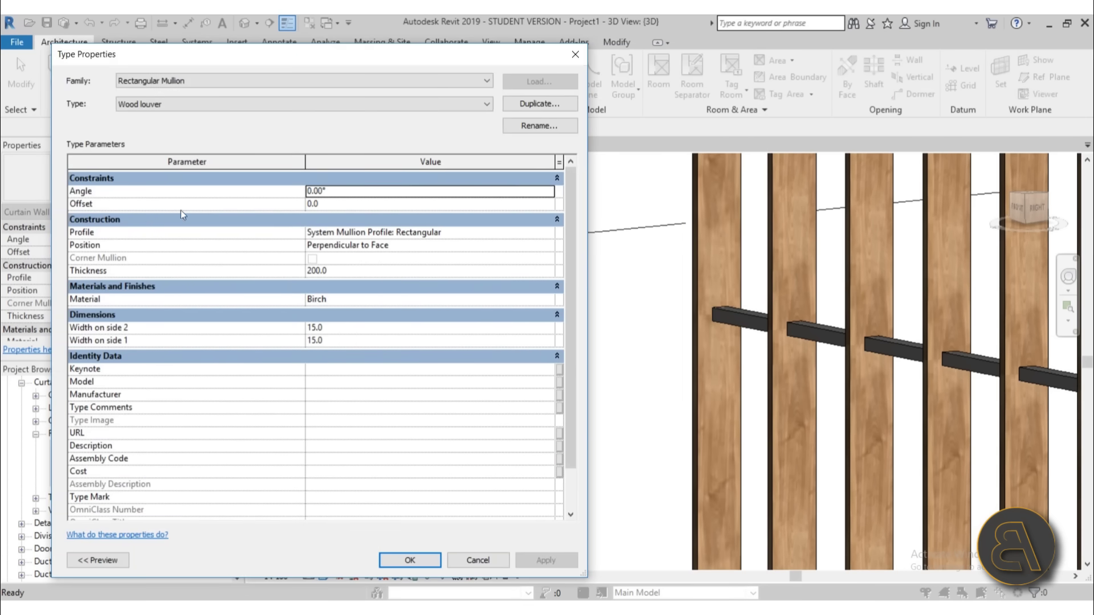
click(371, 205)
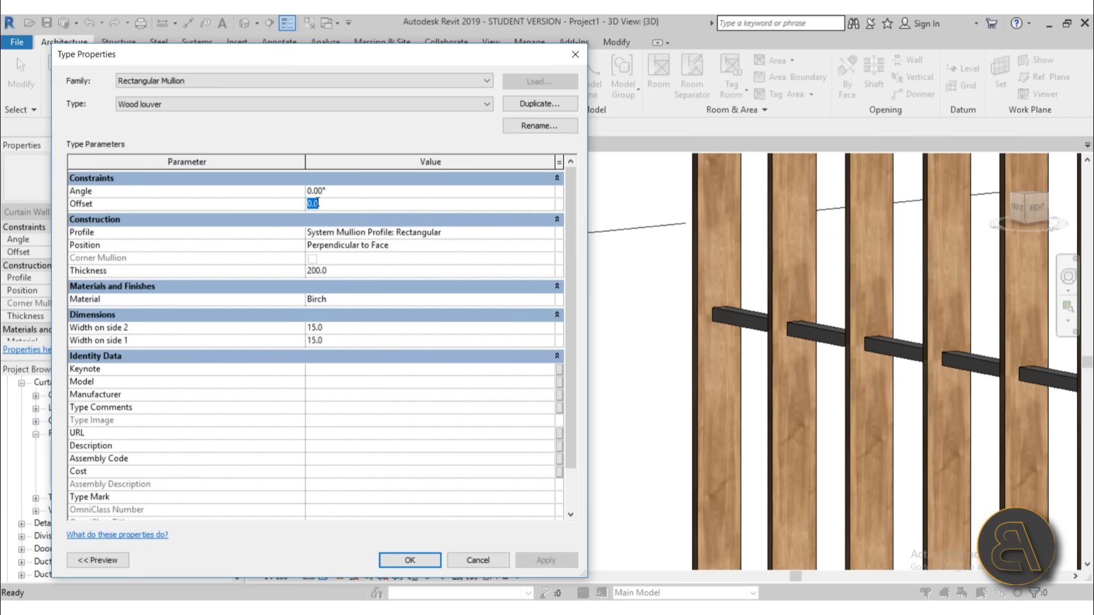
text(-)
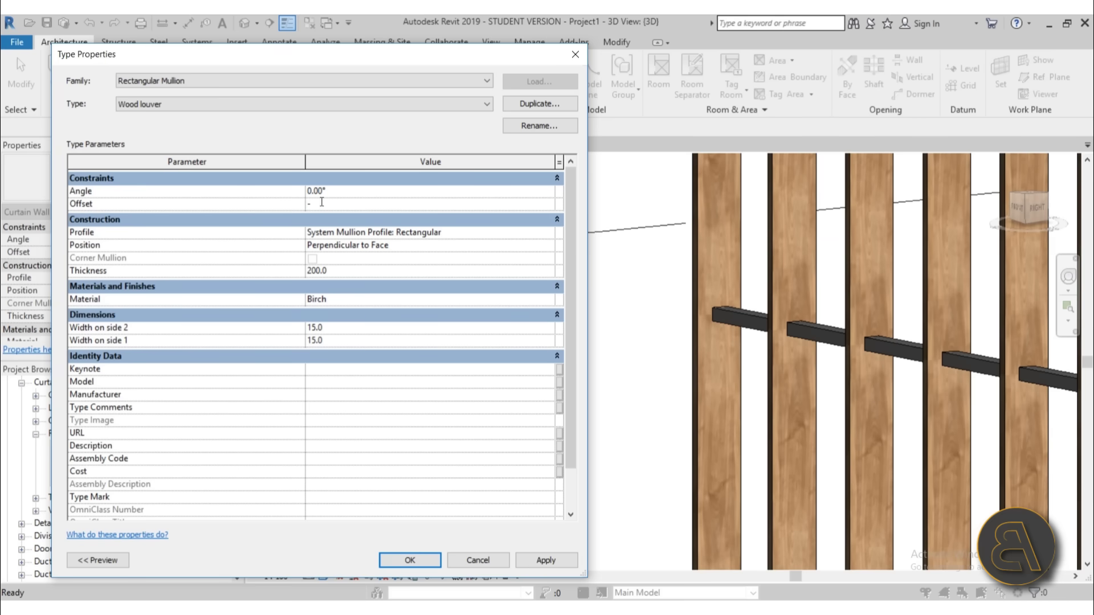
text(250)
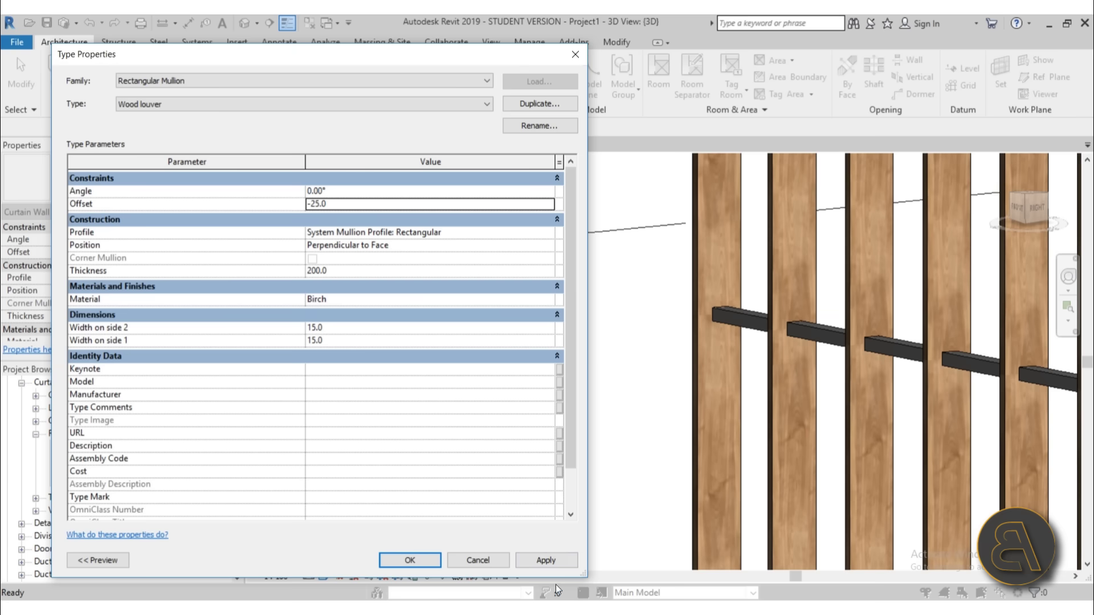
click(544, 554)
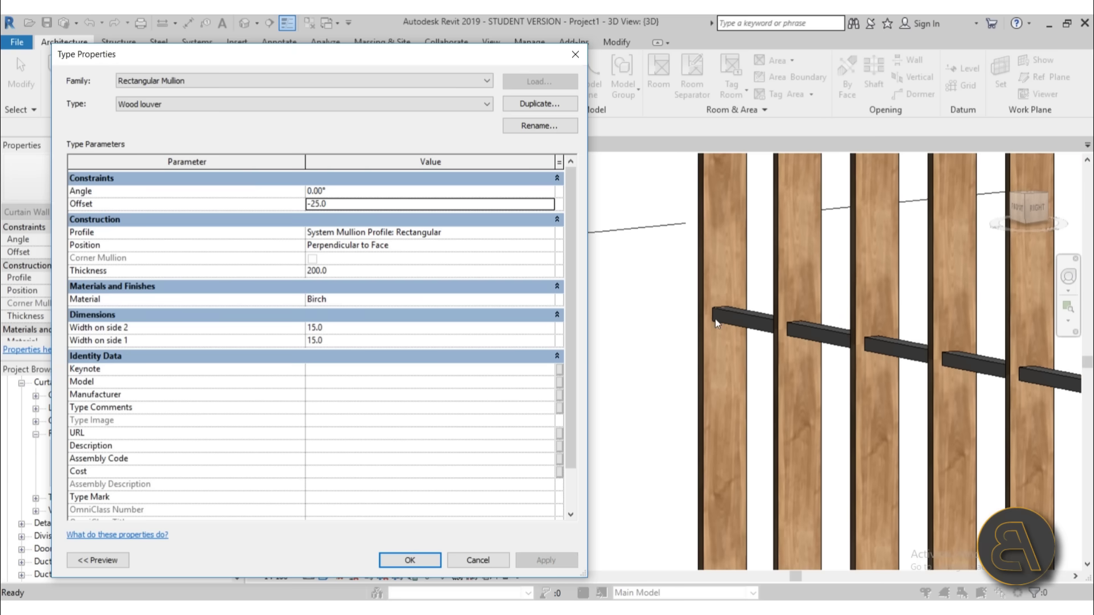
click(358, 206)
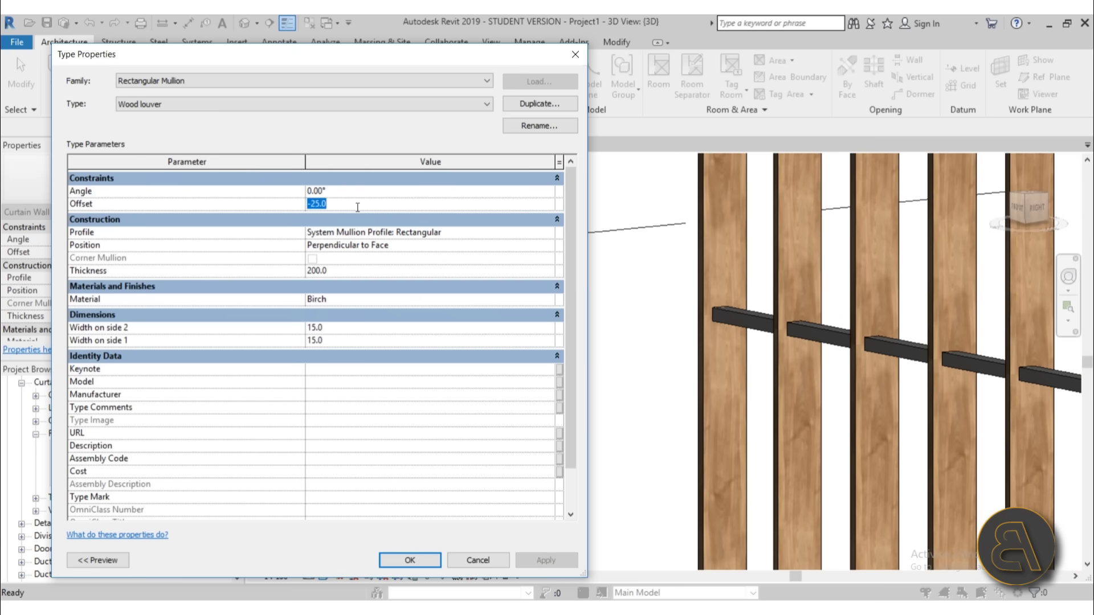
text(50.0)
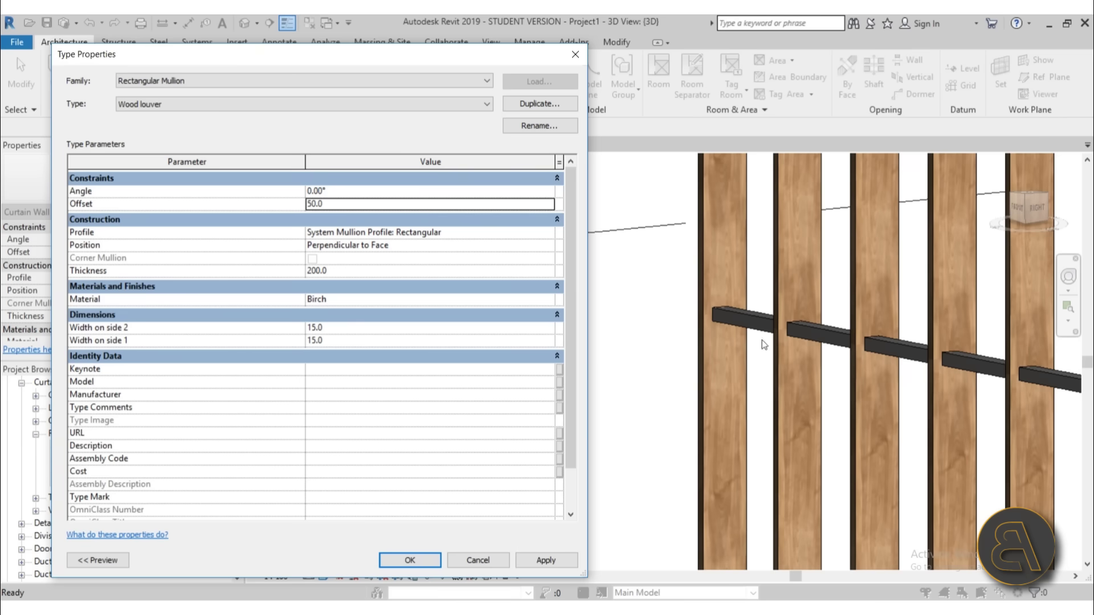
click(551, 559)
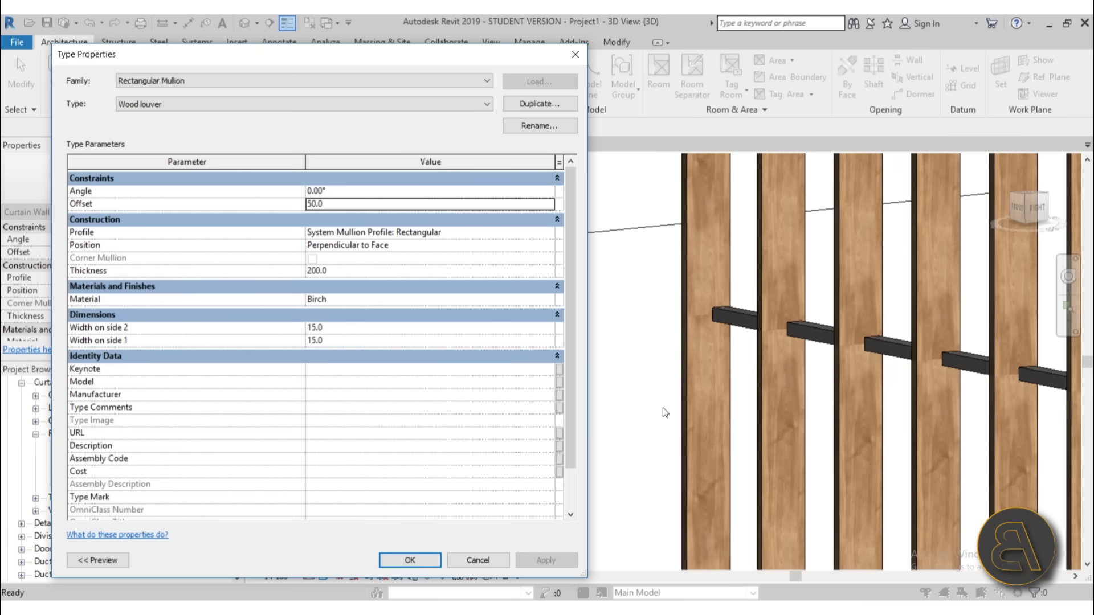
click(408, 559)
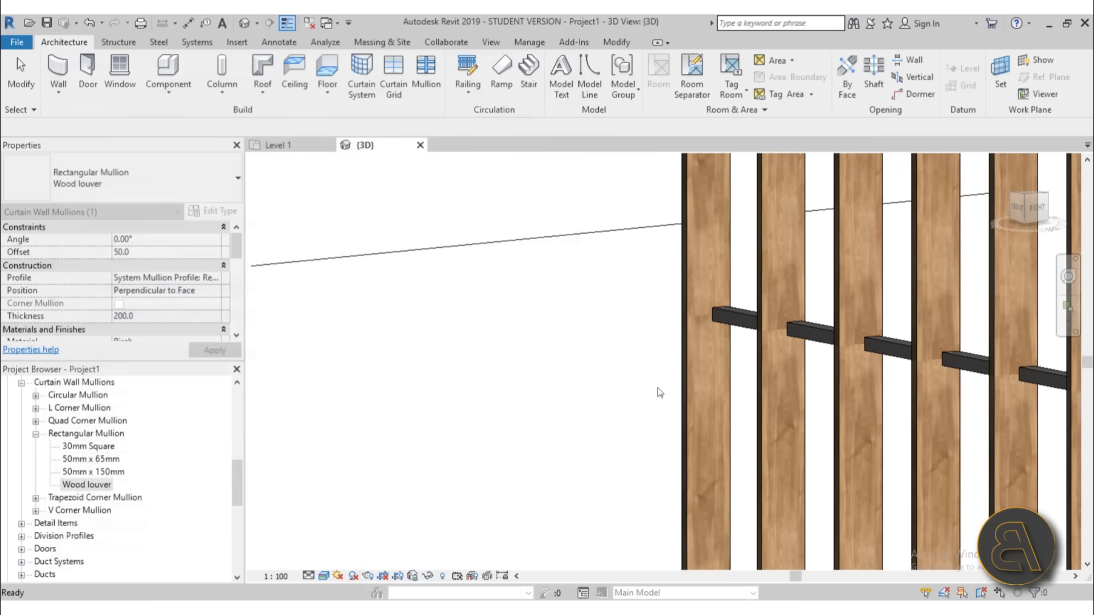
Step: Orbit and zoom the 3D view to inspect the louver wall from its other side
scroll(702, 316, down, 5)
key(Escape)
shift+middle_drag(794, 402, 904, 371)
scroll(903, 371, up, 8)
scroll(912, 353, up, 3)
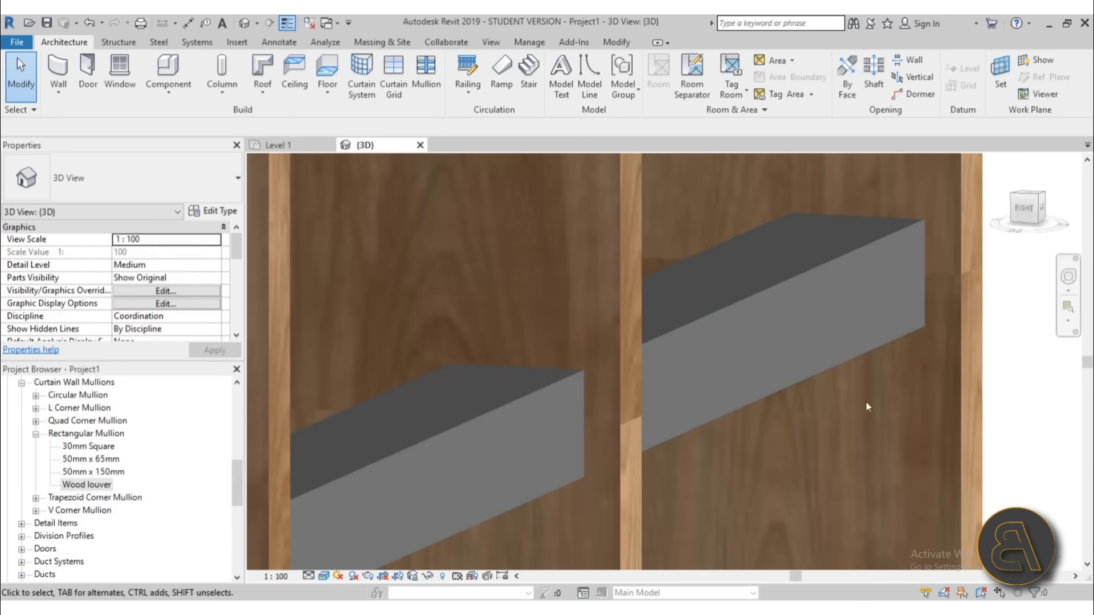
scroll(592, 370, down, 5)
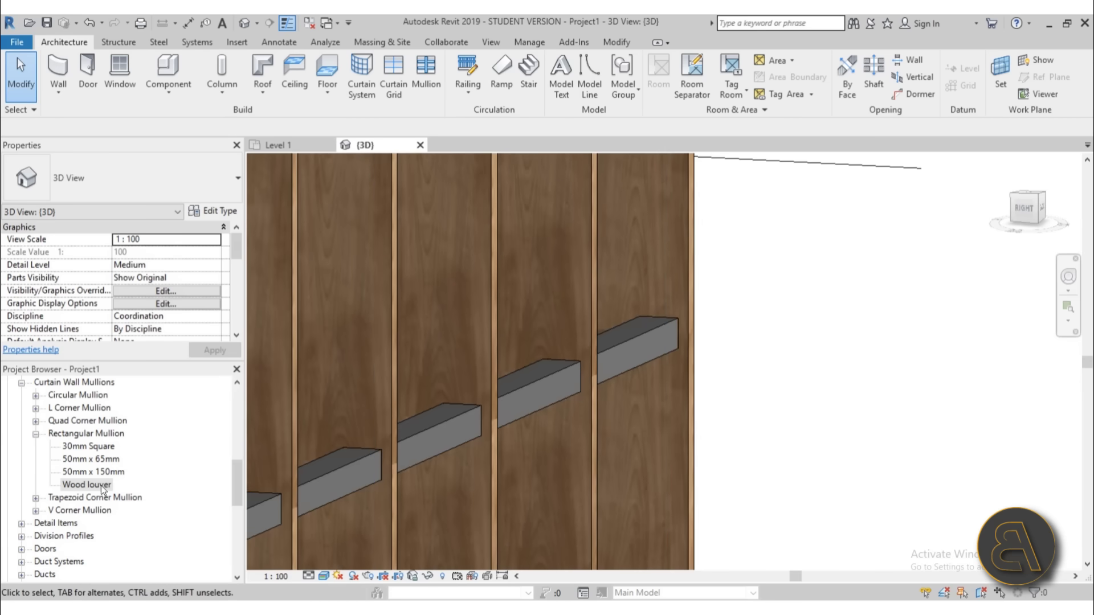
scroll(100, 486, down, 3)
scroll(100, 456, up, 1)
middle_drag(528, 403, 830, 396)
Step: Change the Wood louver mullion Offset to 55, then 65, applying each and confirming
double_click(98, 446)
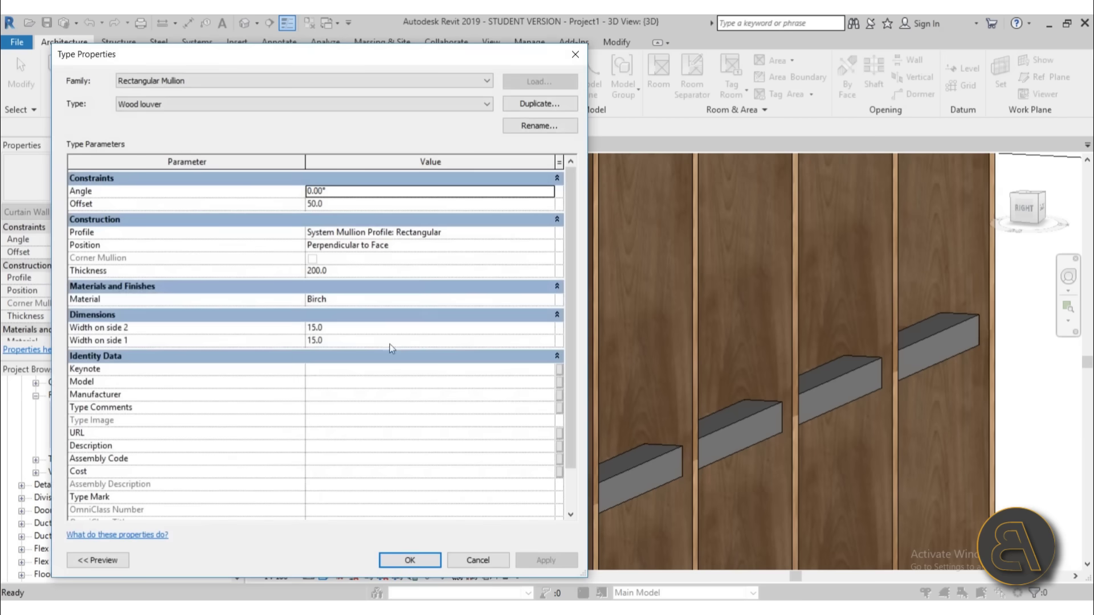
click(348, 205)
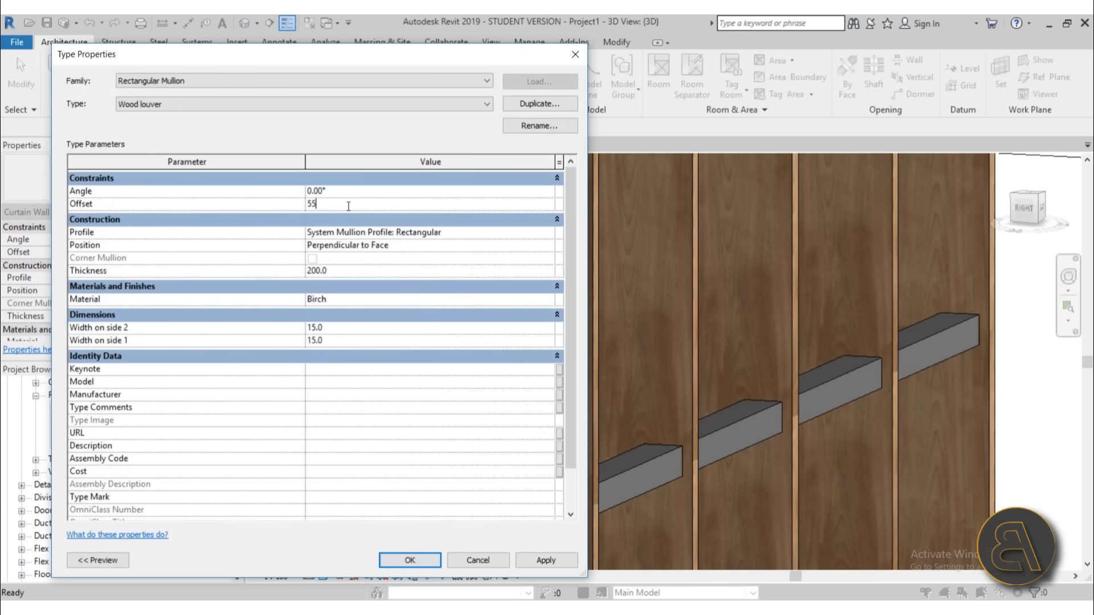
click(550, 560)
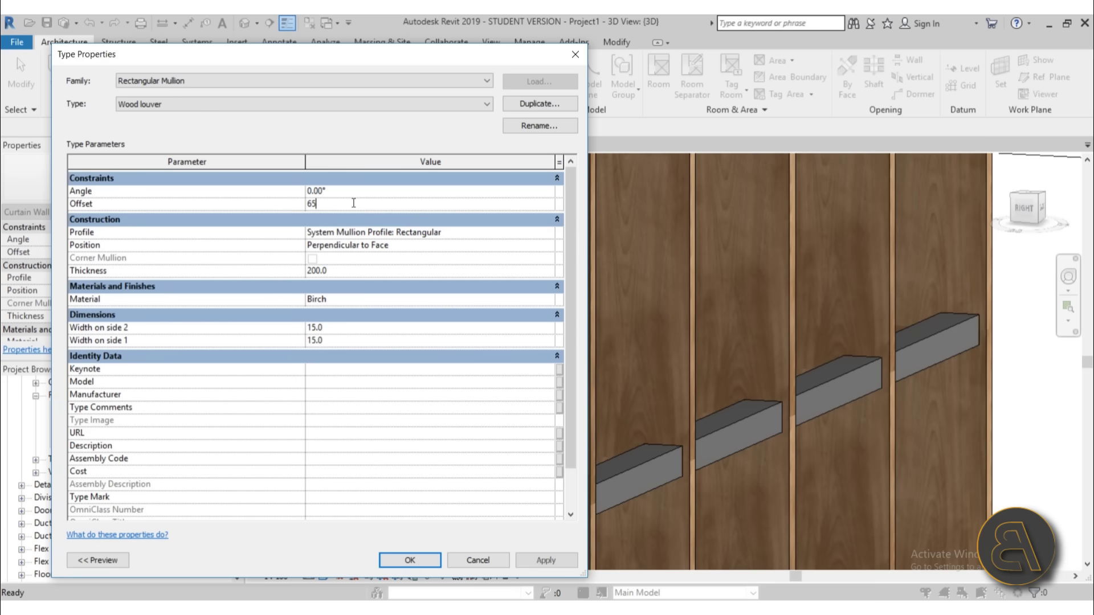
click(549, 559)
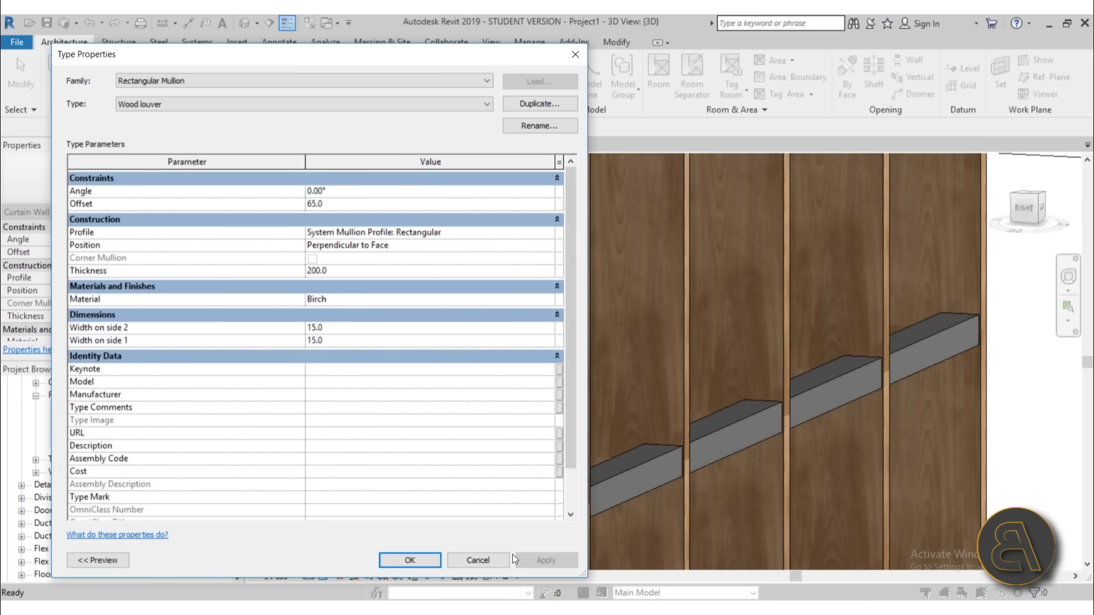
click(410, 560)
Step: Orbit and zoom around the louver wall in 3D, reviewing it from several angles including front-on
scroll(570, 336, down, 5)
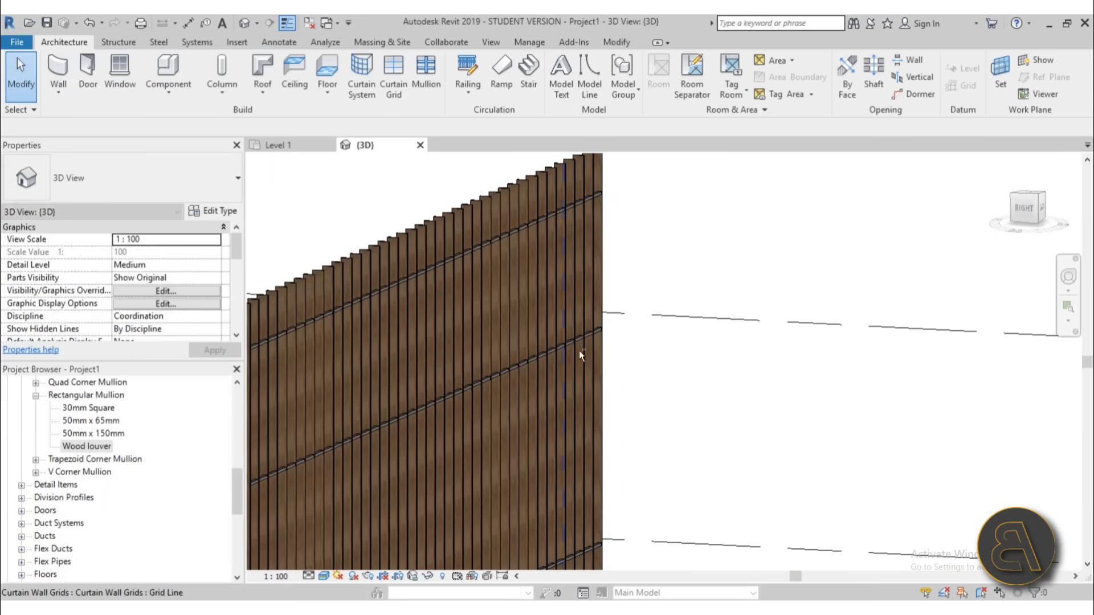
shift+middle_drag(501, 419, 388, 353)
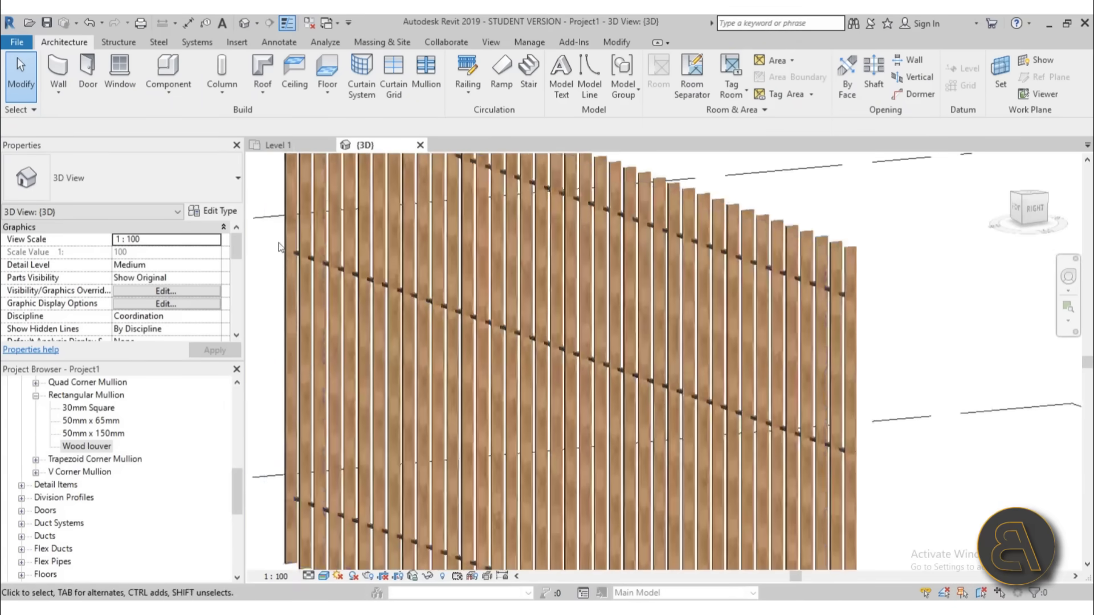
scroll(332, 305, up, 8)
scroll(352, 292, down, 6)
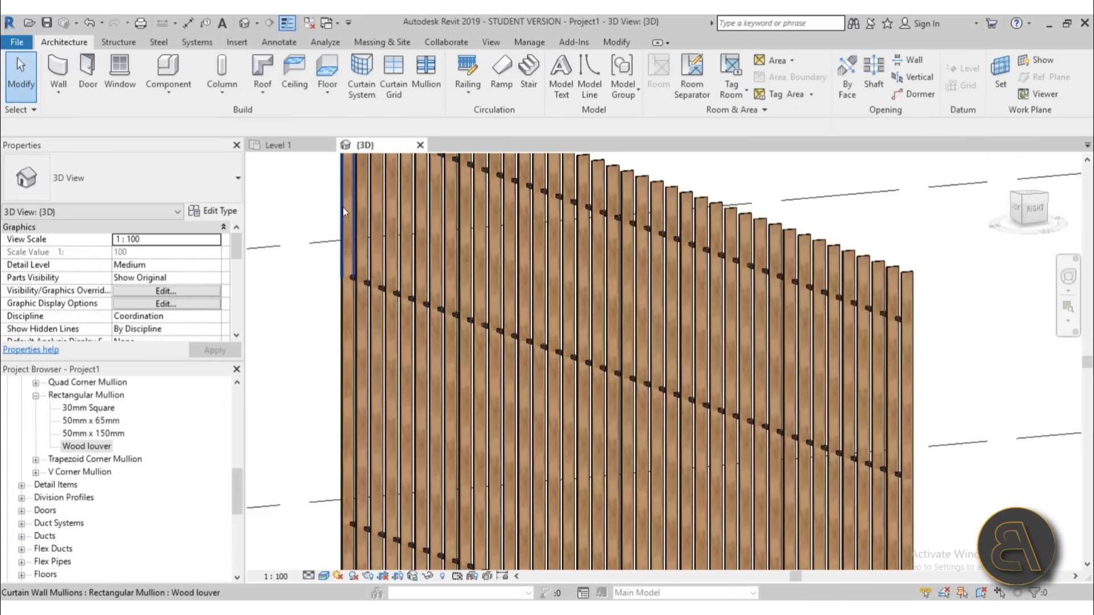
scroll(446, 292, down, 5)
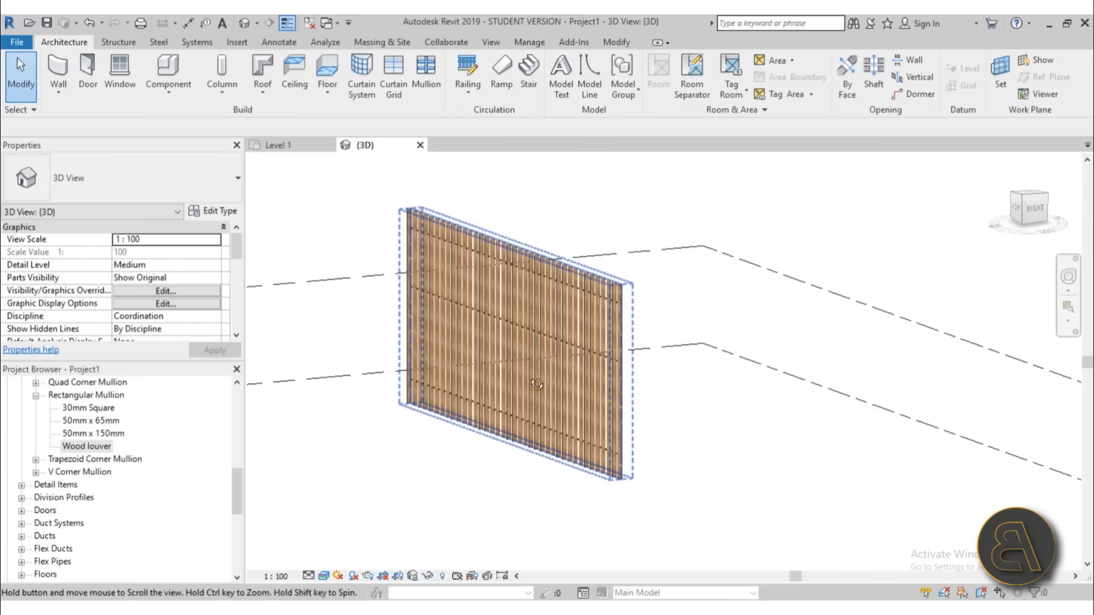
shift+middle_drag(446, 292, 476, 364)
scroll(473, 366, up, 8)
scroll(365, 401, up, 5)
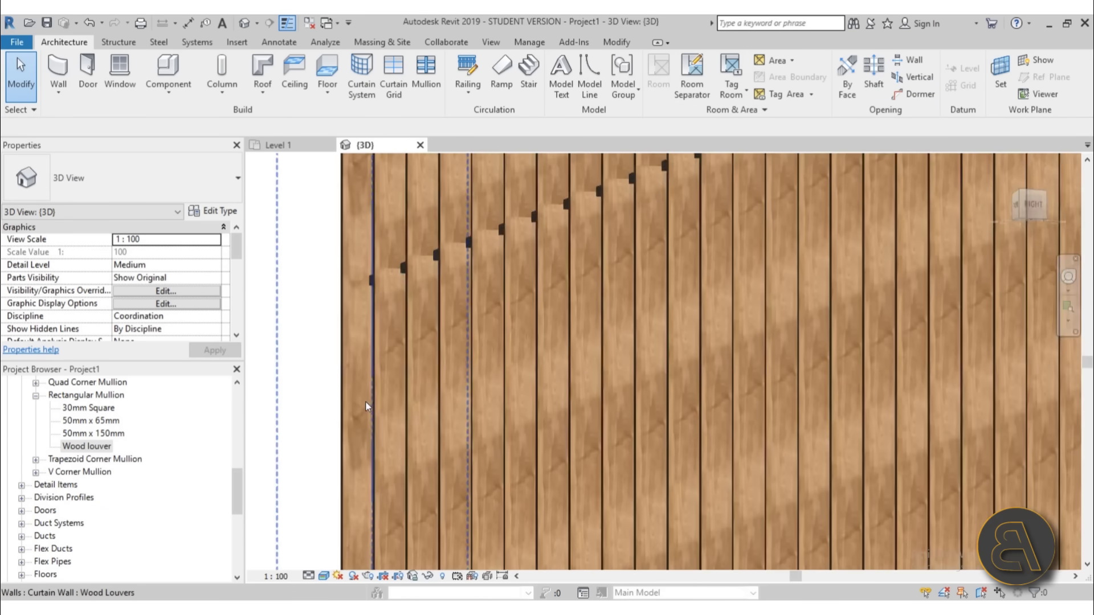
shift+middle_drag(365, 401, 410, 477)
scroll(439, 352, down, 5)
scroll(495, 417, up, 3)
middle_drag(630, 480, 423, 460)
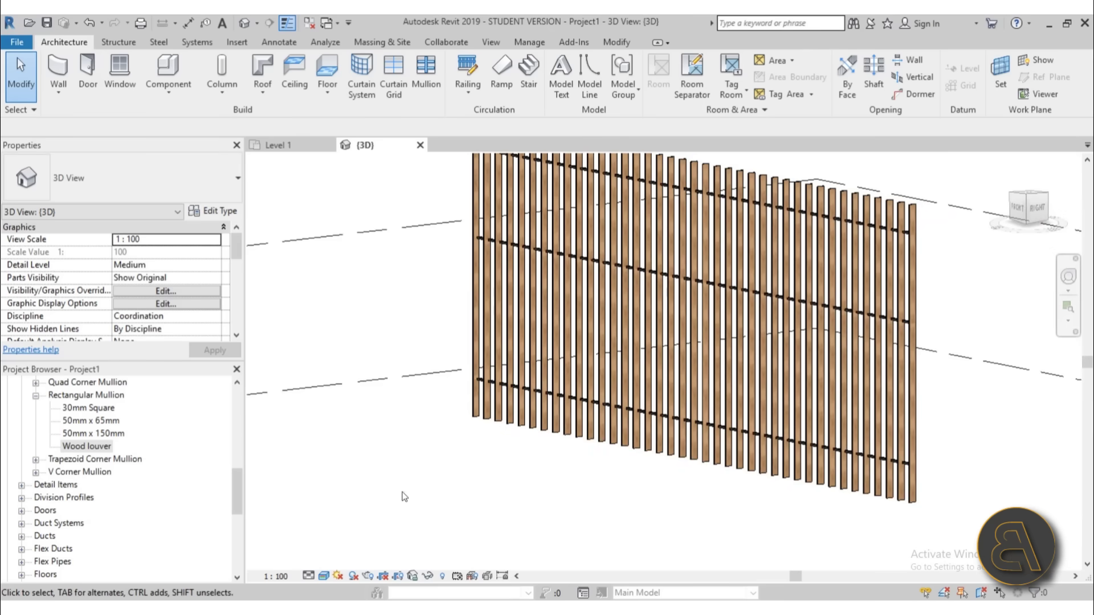
scroll(88, 447, up, 10)
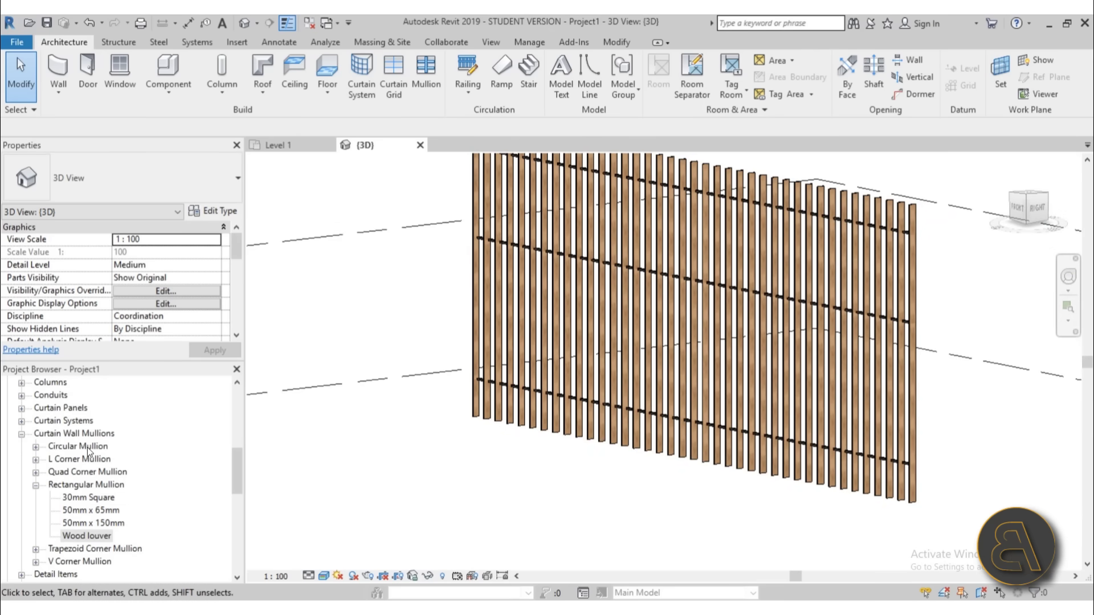
Step: In the Level 1 plan, start a new Wood Louvers wall with Create Similar
double_click(60, 408)
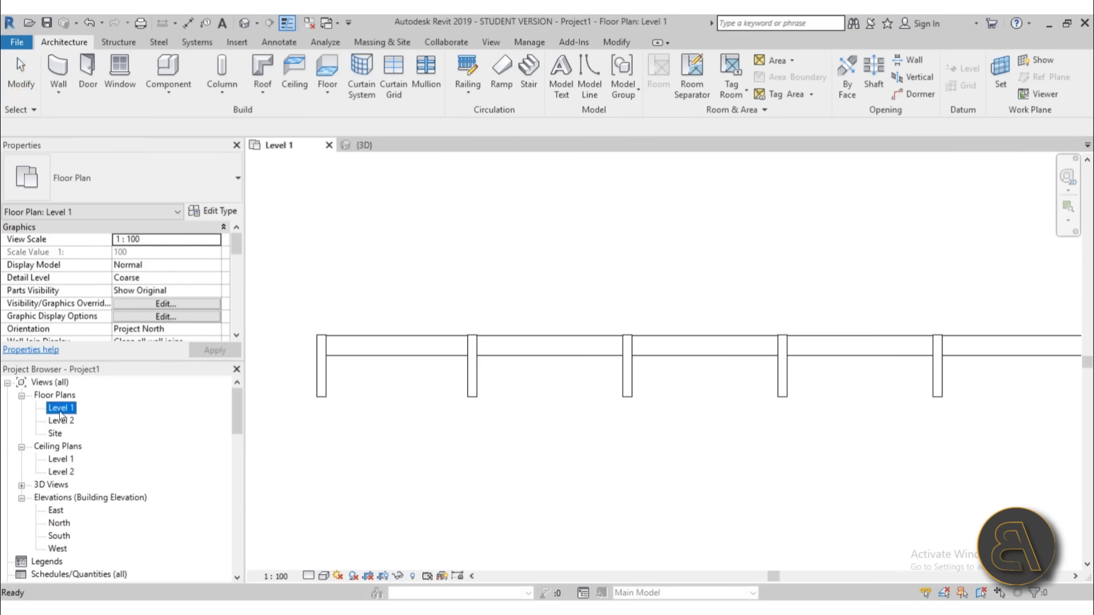
click(500, 356)
scroll(372, 313, down, 8)
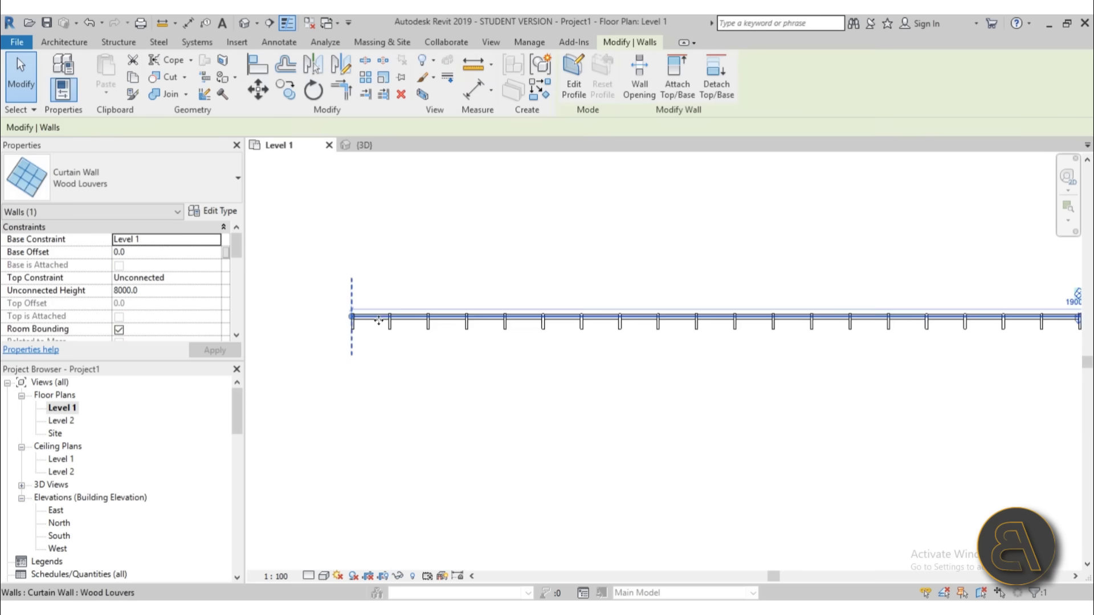
right_click(407, 373)
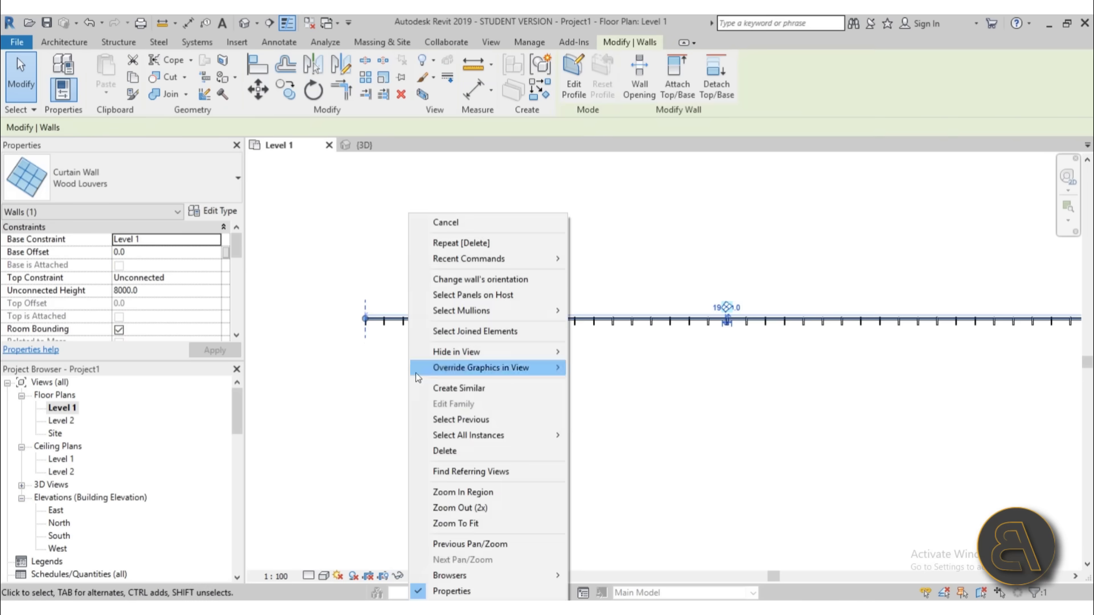
click(474, 388)
scroll(415, 374, down, 5)
middle_drag(495, 359, 539, 410)
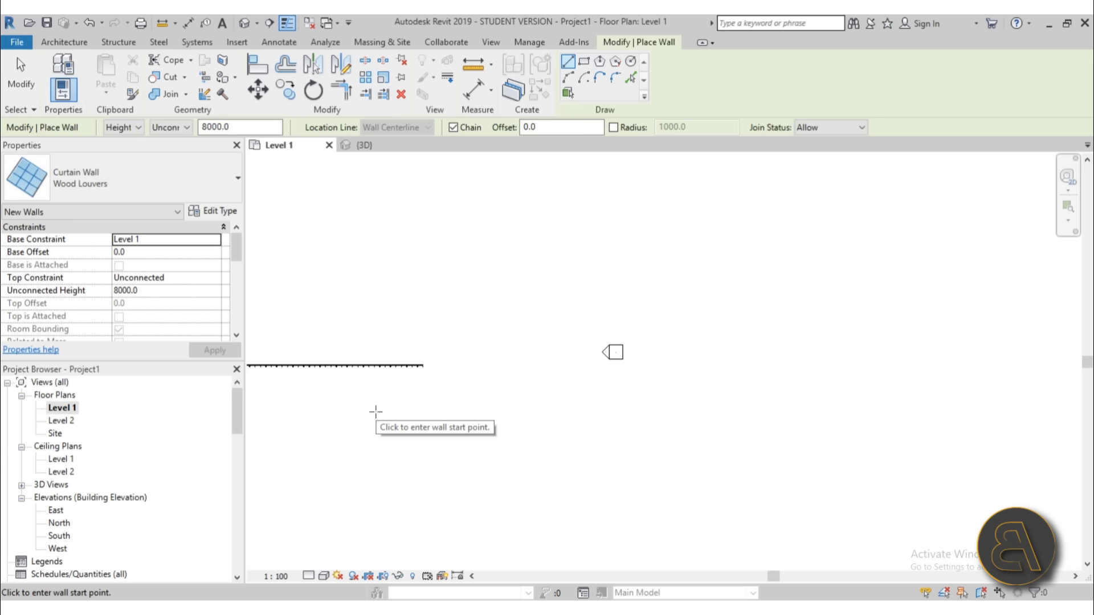
middle_drag(468, 407, 726, 305)
scroll(726, 305, down, 3)
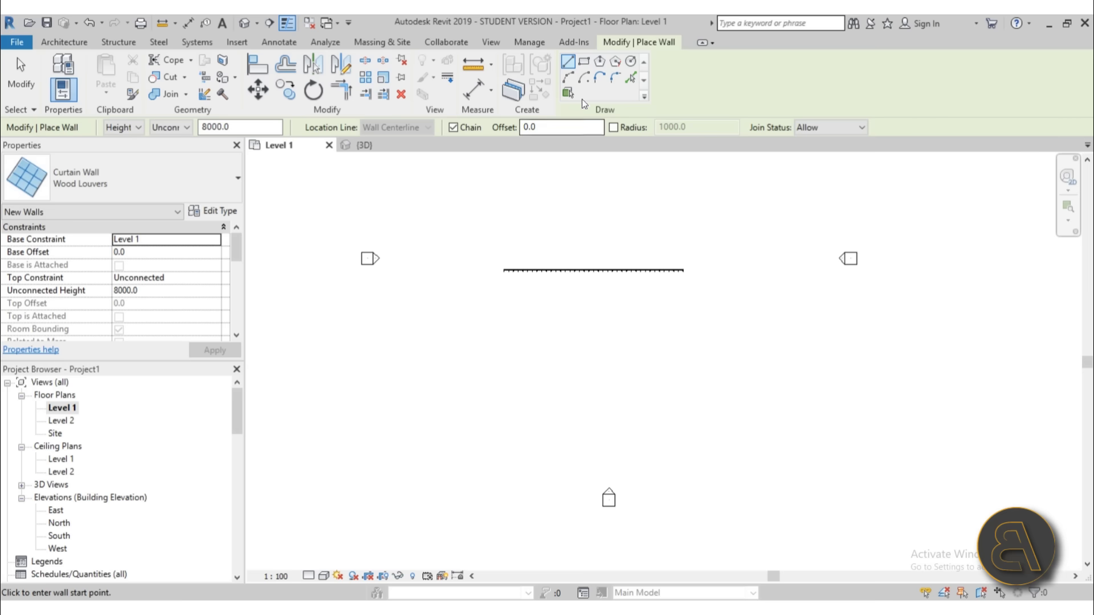
Step: Draw two chained Start-End-Radius arcs to form the wavy wall
click(568, 78)
click(478, 385)
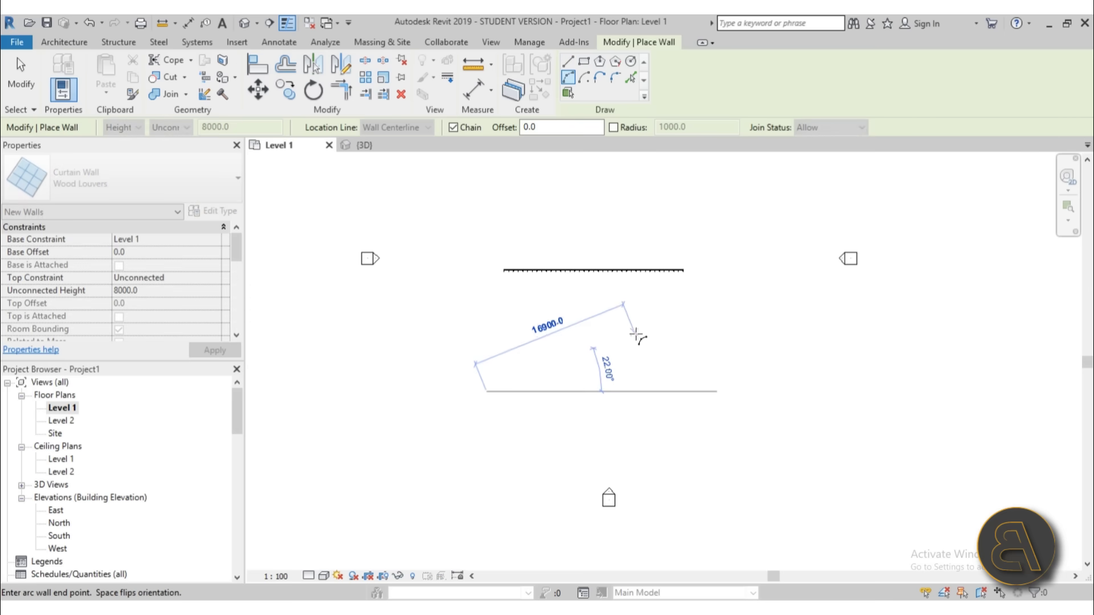
click(638, 322)
scroll(549, 345, up, 2)
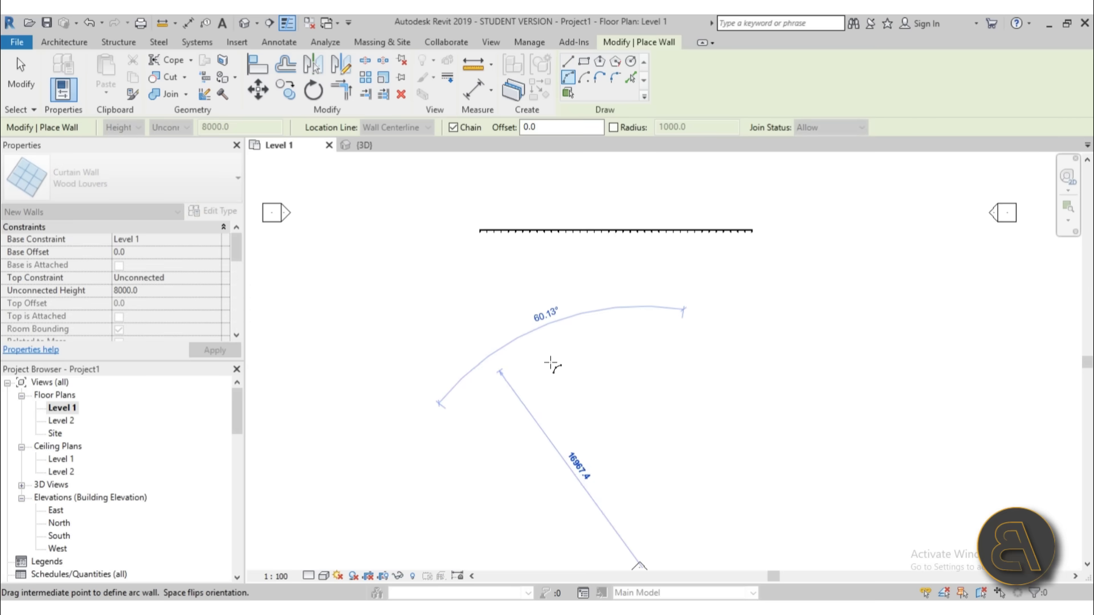
click(643, 401)
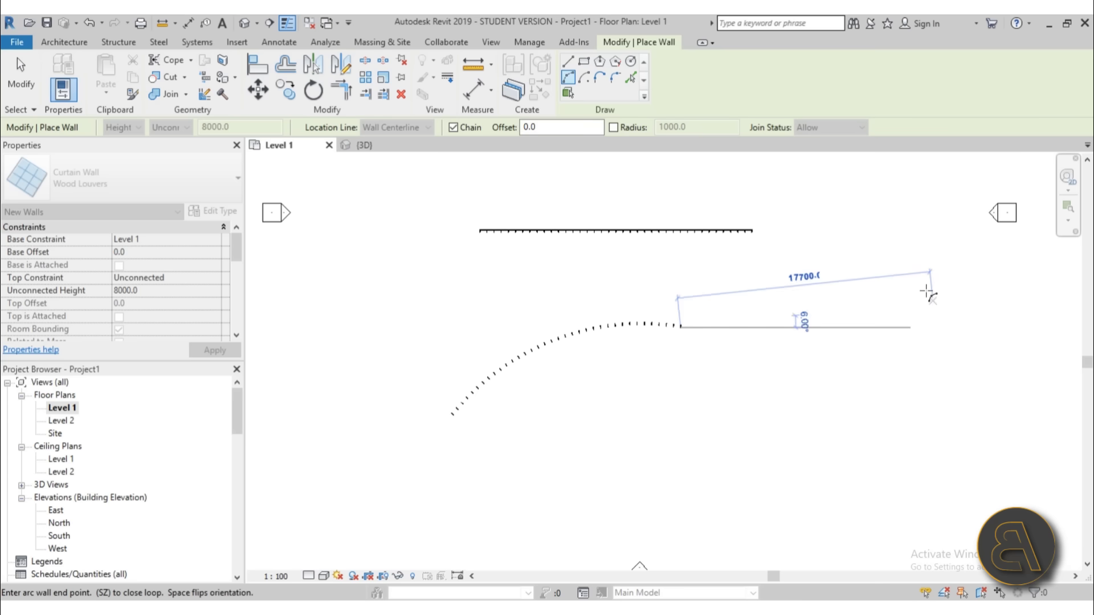
click(906, 261)
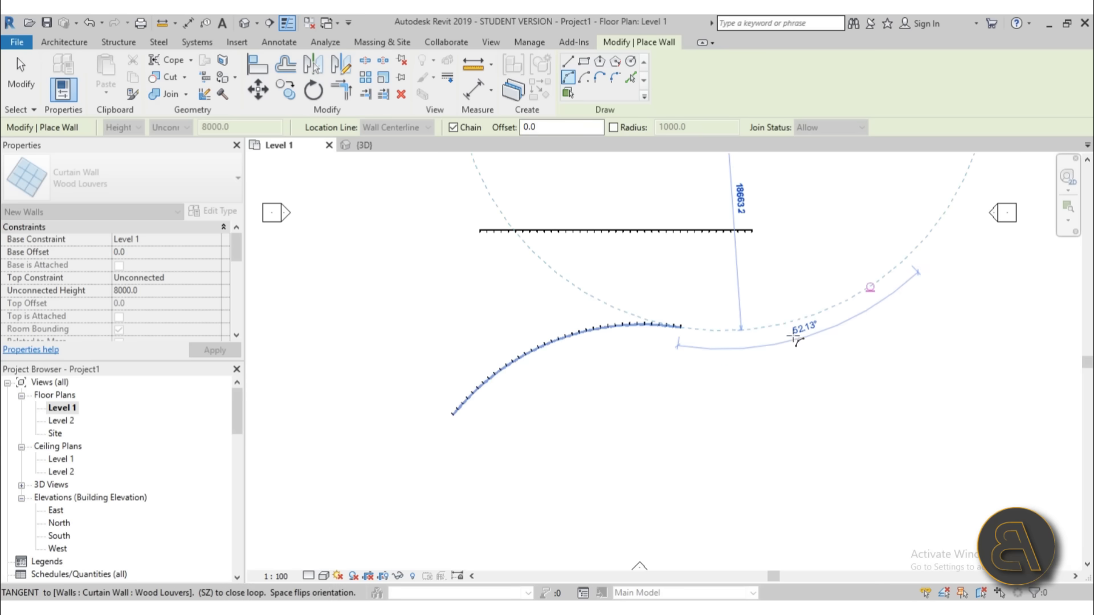
click(775, 349)
key(Escape)
key(Escape)
Step: Check both walls in plan, then view them in the default 3D view
drag(854, 227, 649, 336)
click(625, 386)
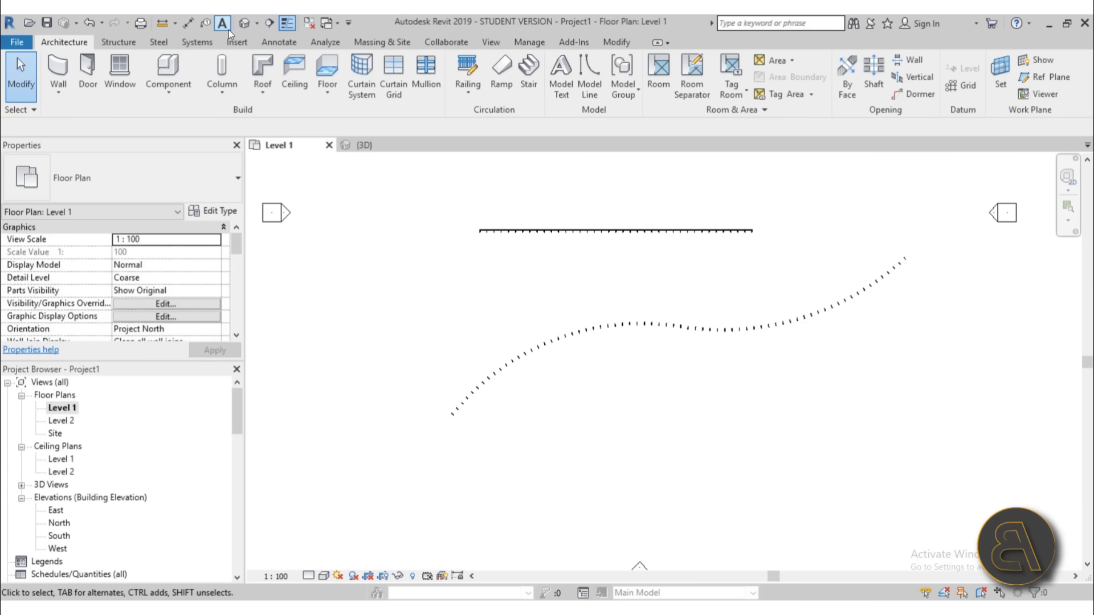
click(245, 23)
scroll(510, 364, down, 5)
shift+middle_drag(478, 359, 510, 365)
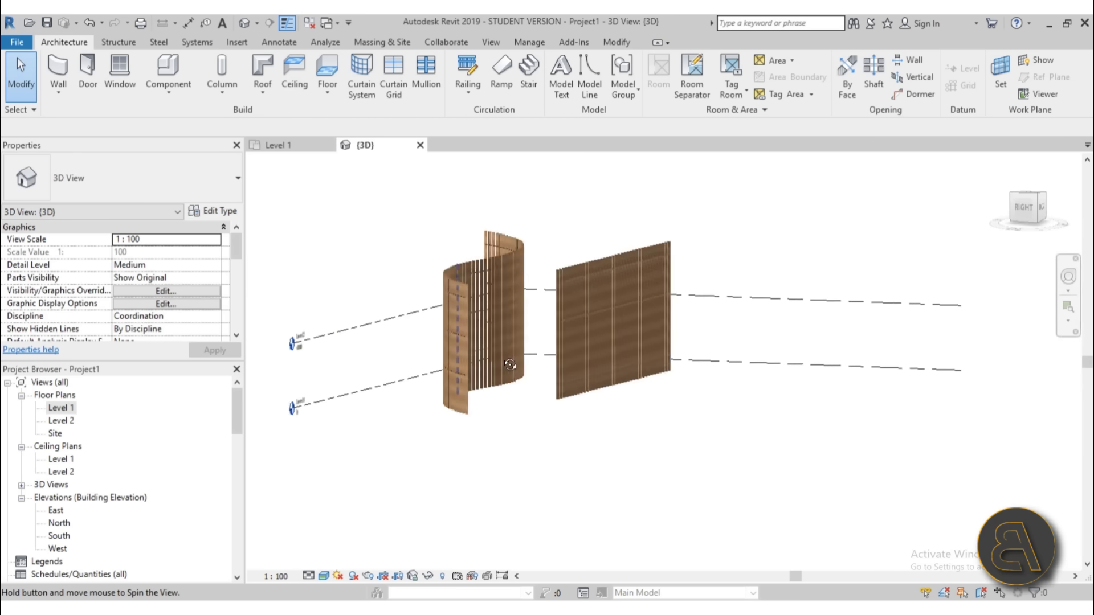
click(515, 242)
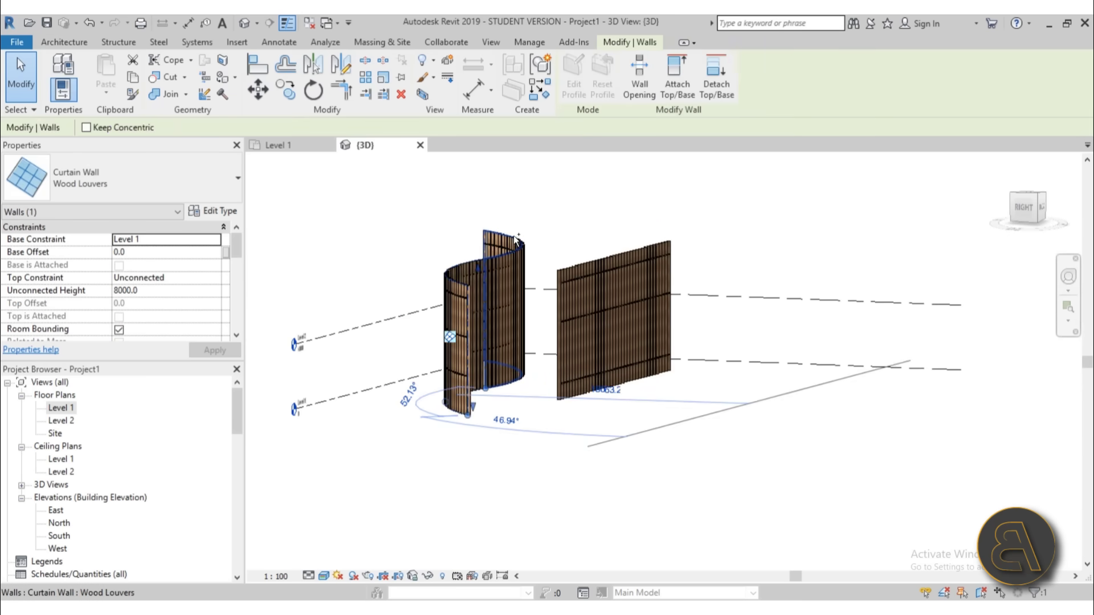
ctrl+click(510, 254)
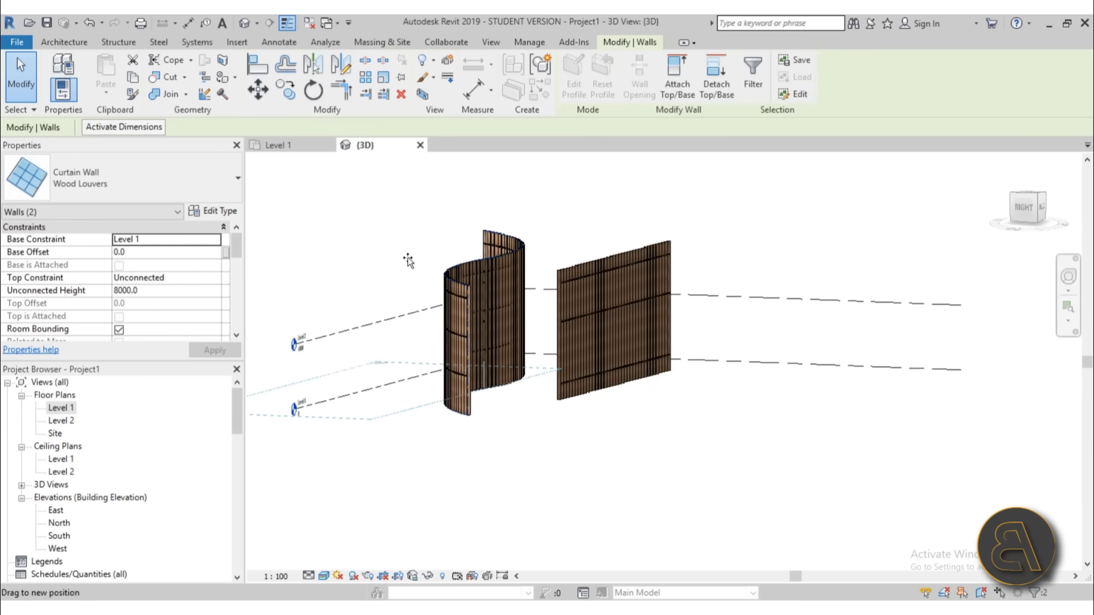
key(ctrl+z)
shift+middle_drag(463, 456, 483, 465)
shift+middle_drag(500, 357, 664, 449)
key(Escape)
scroll(438, 444, up, 3)
middle_drag(373, 329, 375, 269)
Step: Edit the straight Wood Louvers wall's profile and sketch a spline from its left edge up to the top edge
key(Tab)
click(376, 268)
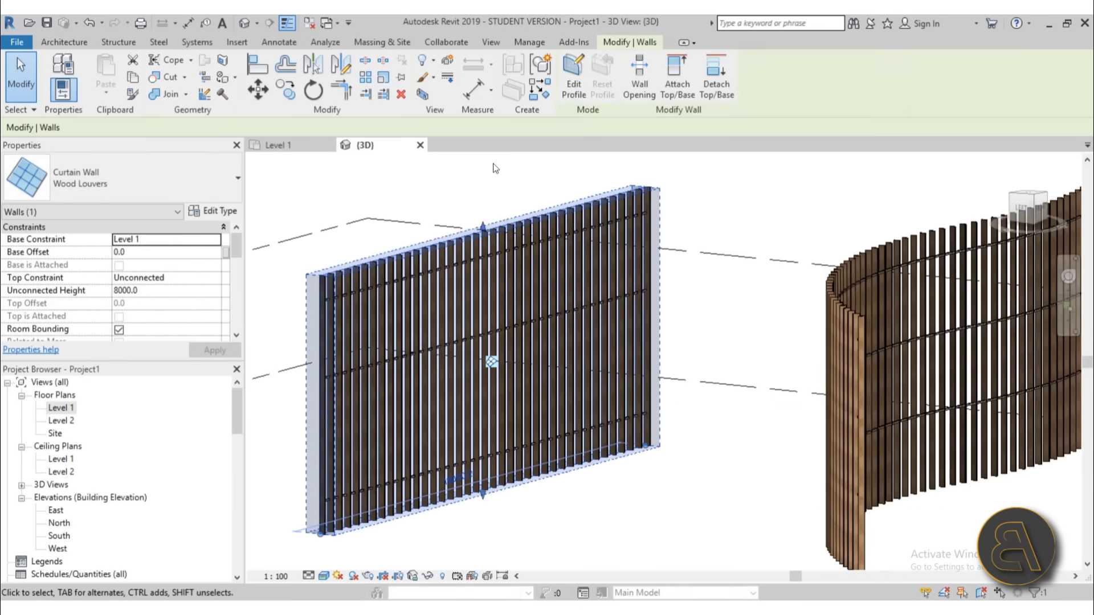
click(574, 92)
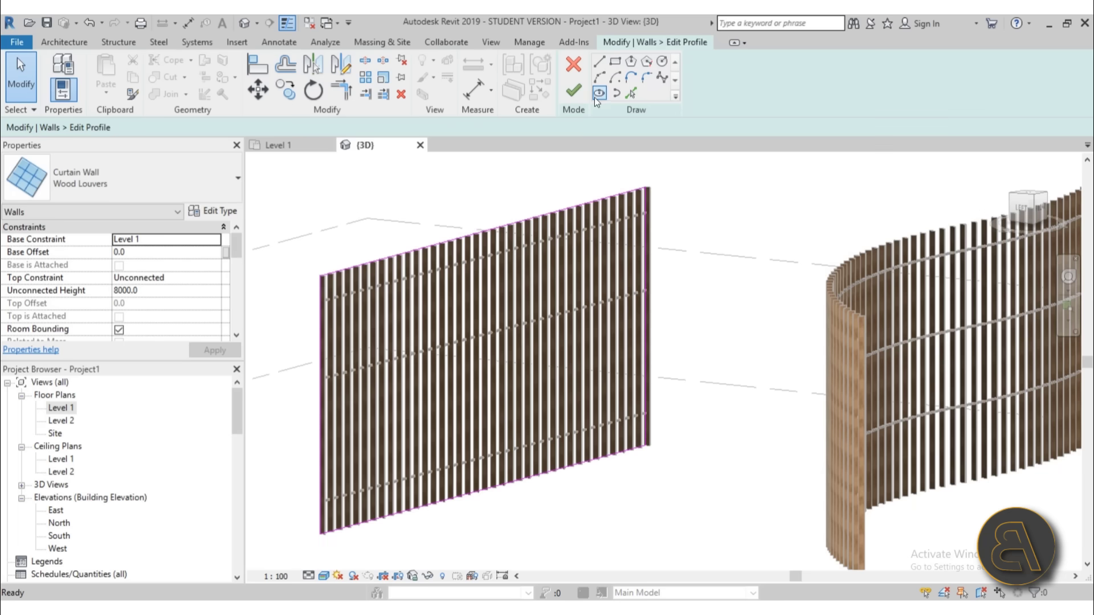
click(662, 78)
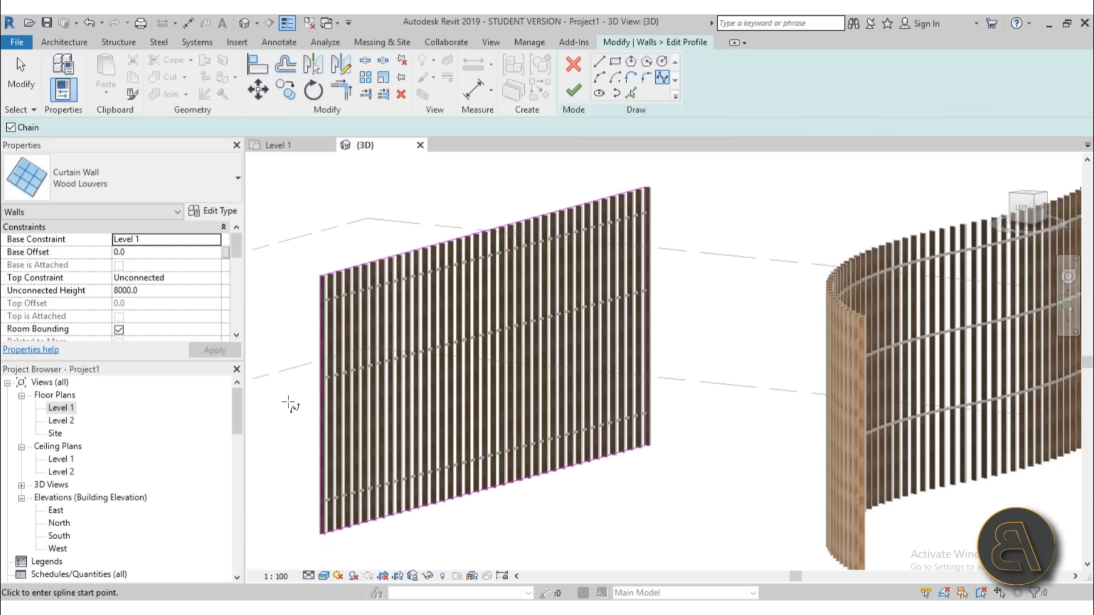
click(322, 389)
click(450, 387)
click(460, 307)
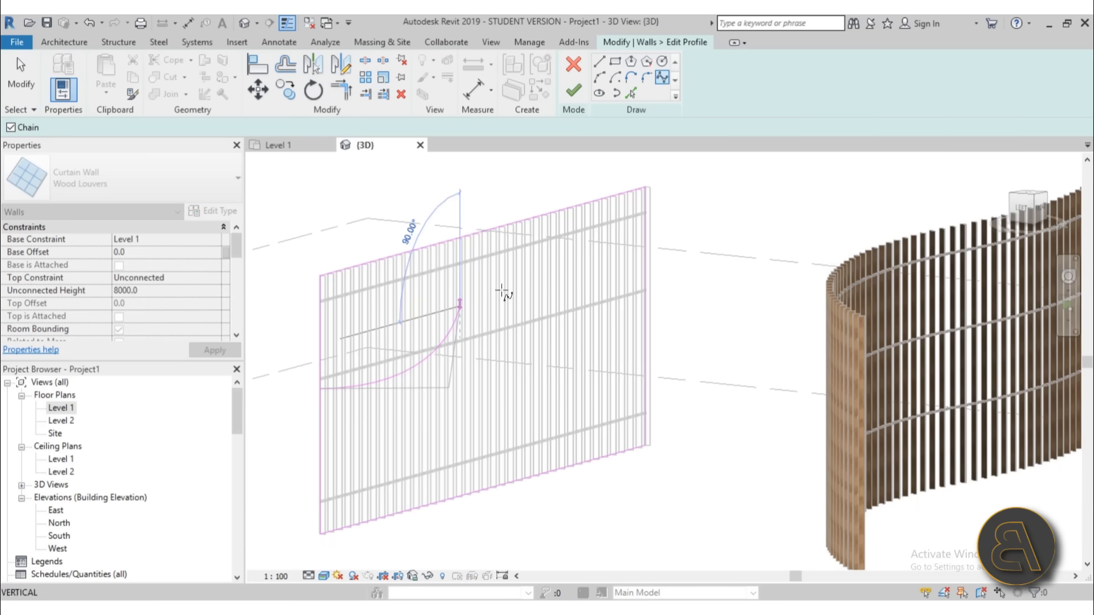
click(519, 325)
click(587, 262)
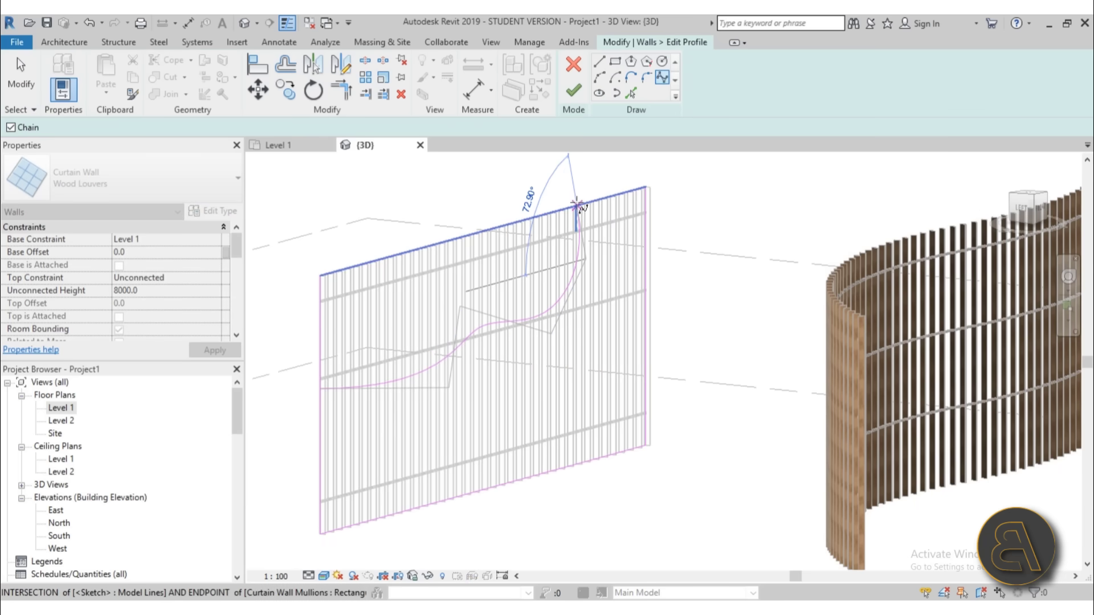
click(577, 205)
key(Escape)
key(Escape)
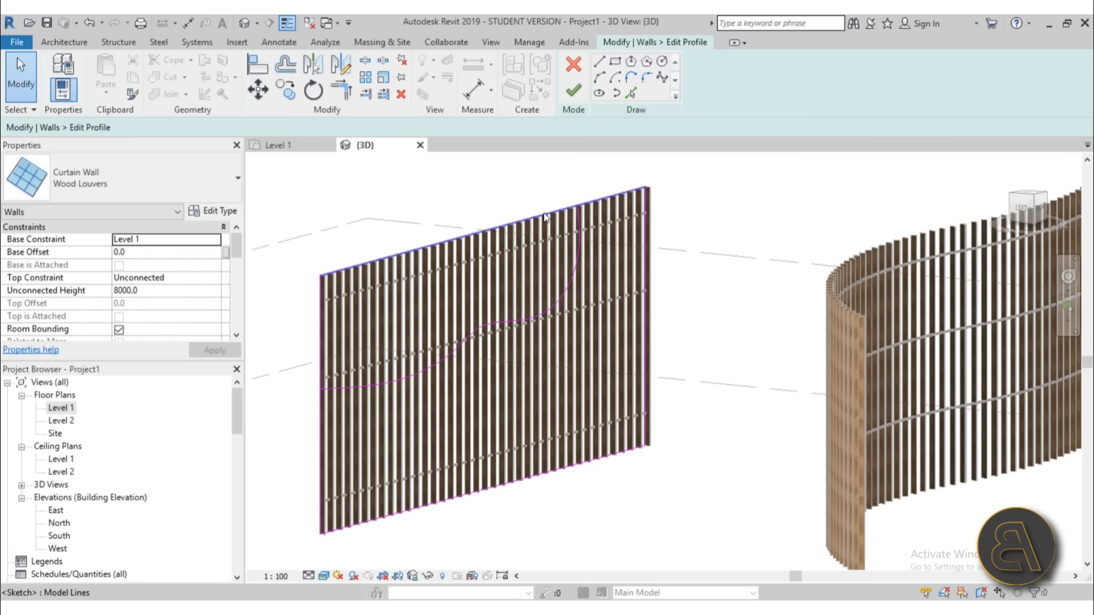
Step: Trim the top sketch line to the spline, adjust the left line, and finish the profile edit
click(544, 213)
drag(326, 277, 576, 206)
scroll(339, 377, up, 3)
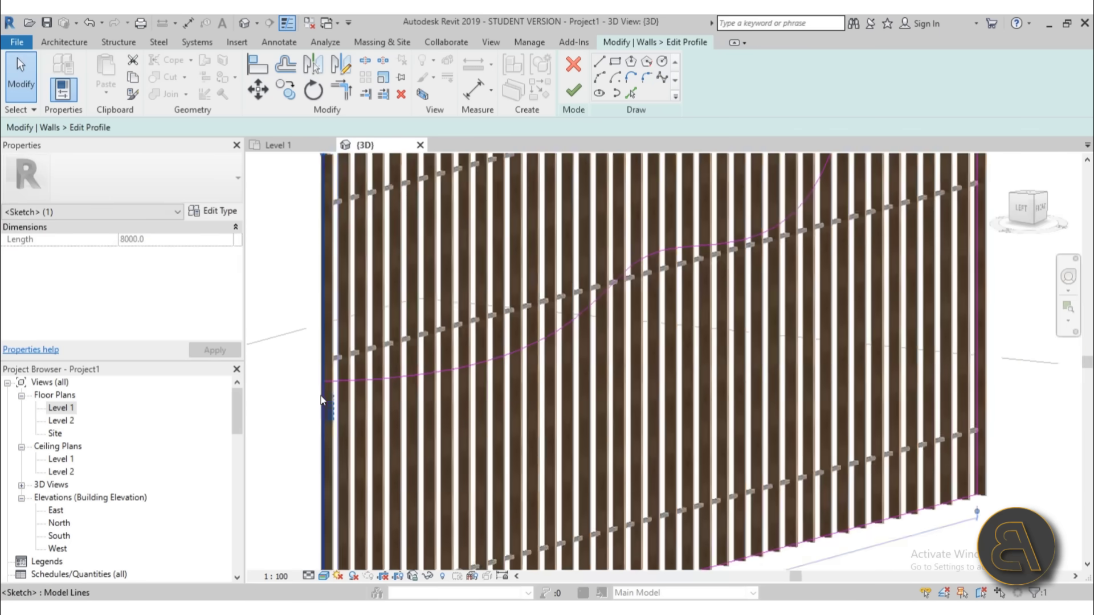
scroll(319, 399, down, 2)
drag(322, 256, 322, 386)
scroll(406, 395, down, 3)
mouse_move(586, 401)
middle_down()
mouse_move(456, 310)
mouse_move(509, 160)
middle_up()
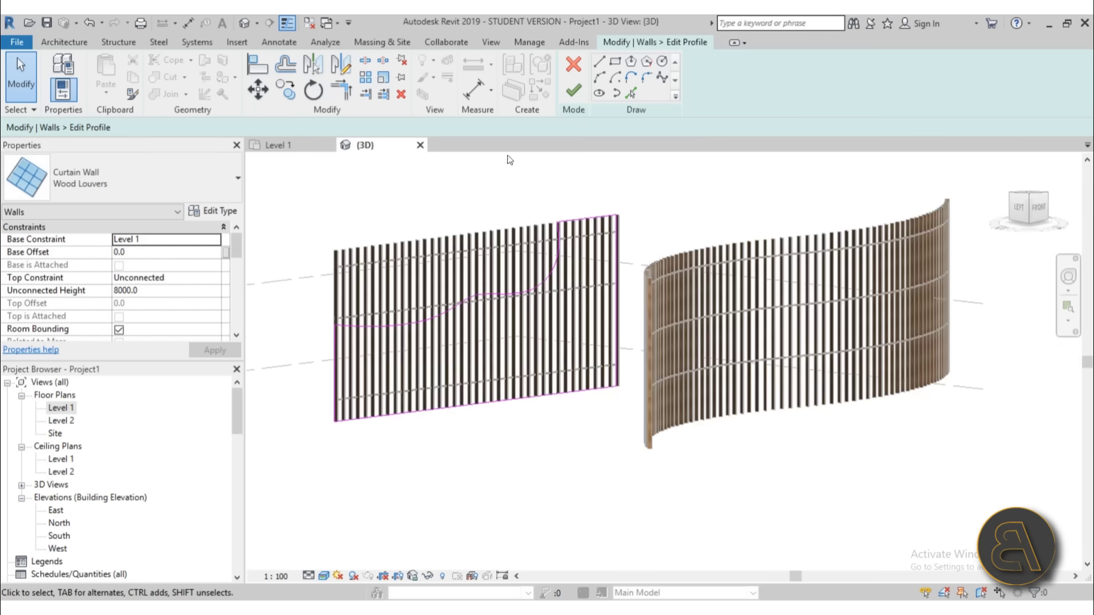
click(572, 91)
click(501, 420)
shift+middle_drag(501, 420, 507, 480)
scroll(582, 227, up, 5)
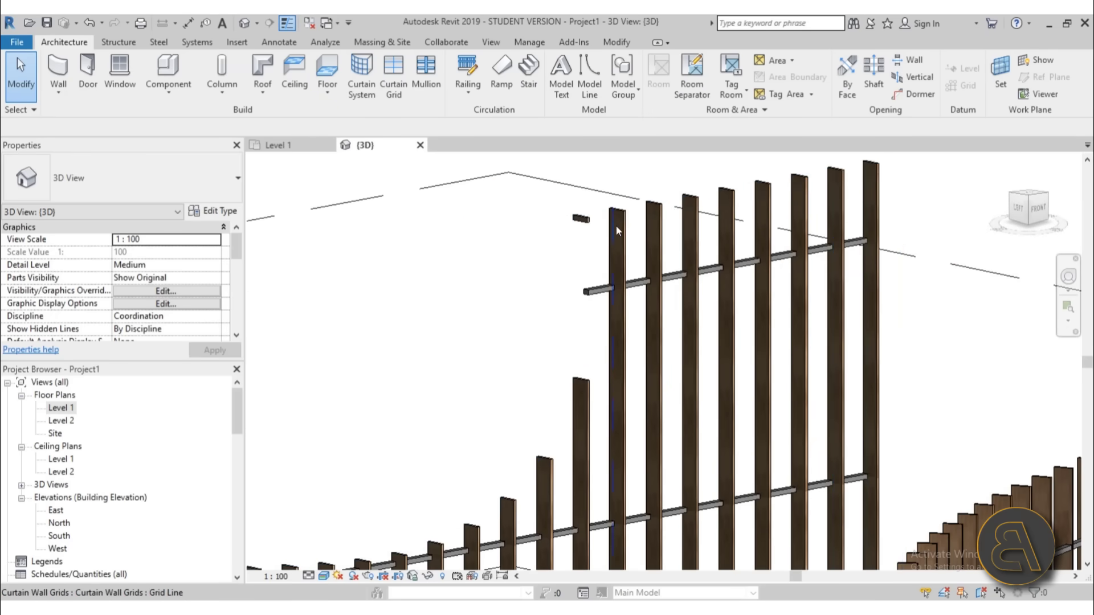
click(616, 214)
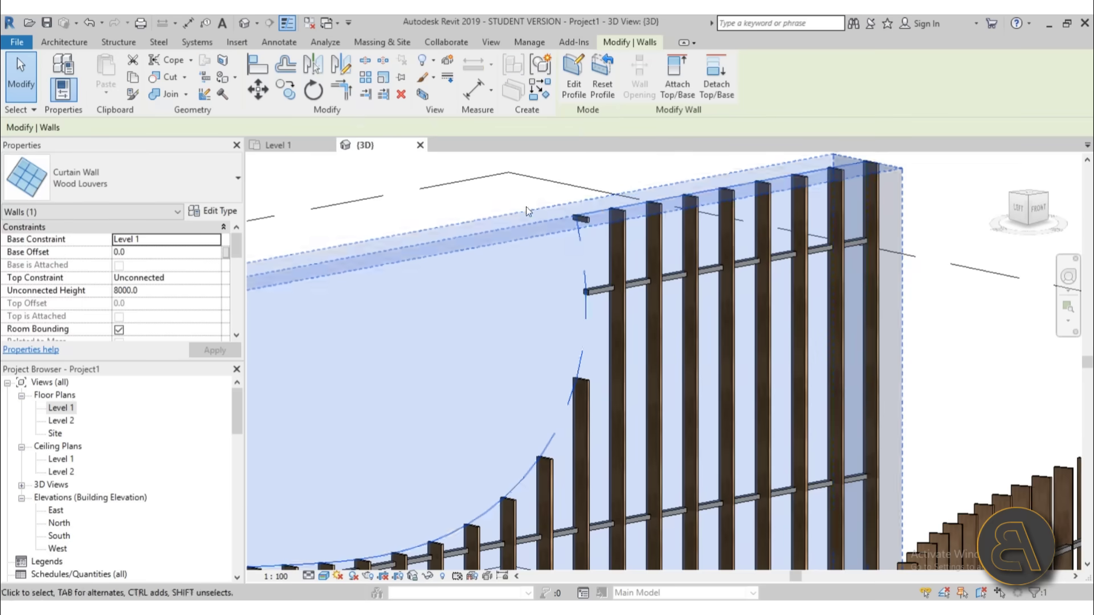
scroll(418, 385, down, 8)
middle_drag(427, 387, 557, 314)
key(Escape)
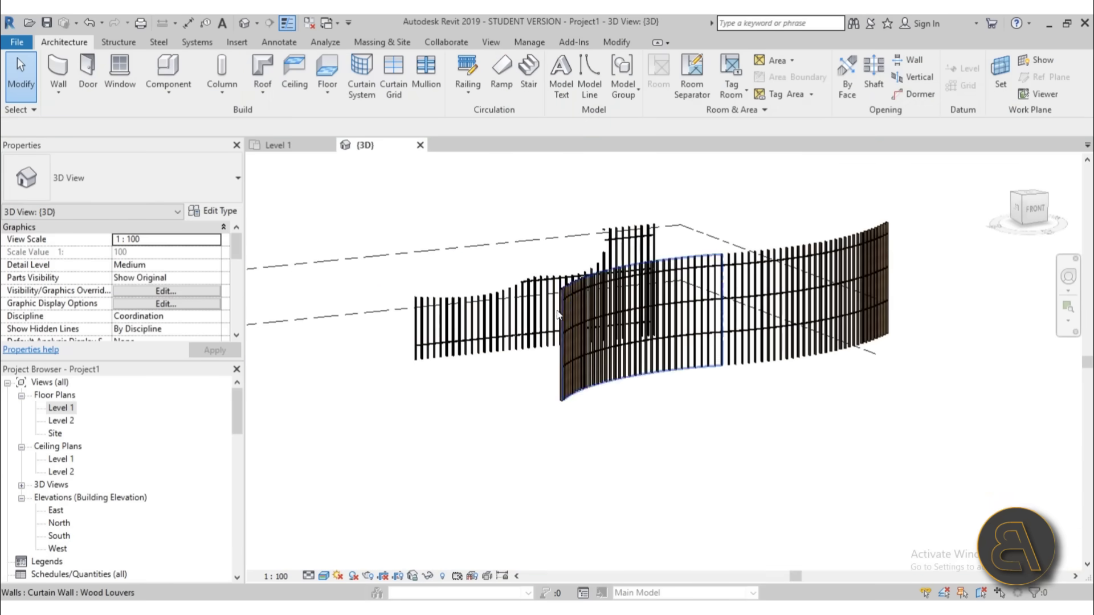
click(798, 246)
shift+middle_drag(604, 348, 583, 124)
shift+middle_drag(603, 319, 706, 405)
Step: In the Level 1 plan, draw a diagonal reference plane beneath the wavy louver wall
double_click(67, 406)
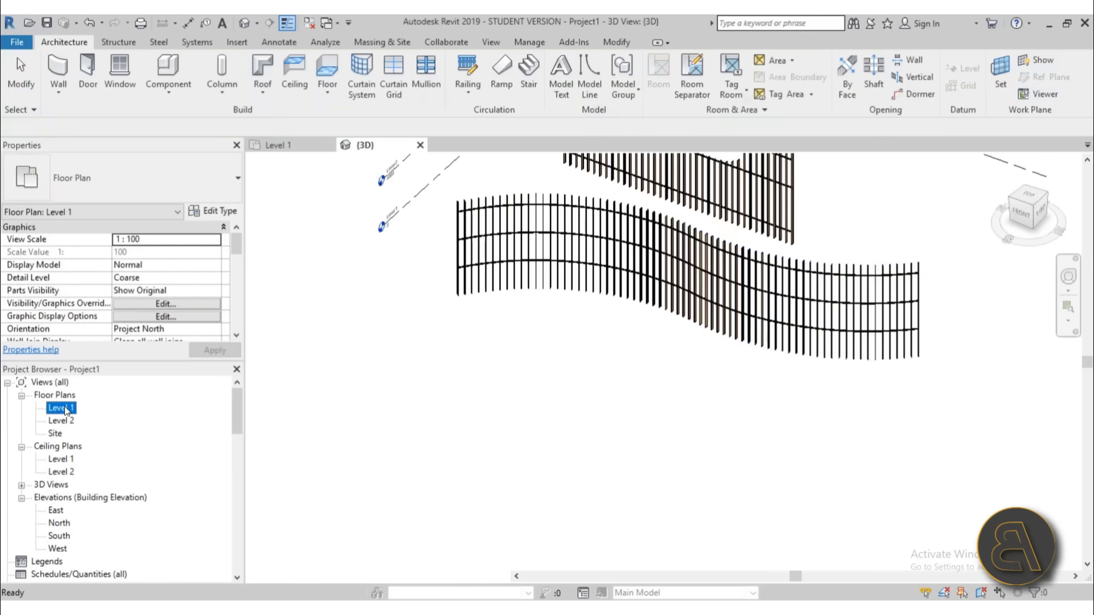
scroll(378, 295, up, 4)
key(Escape)
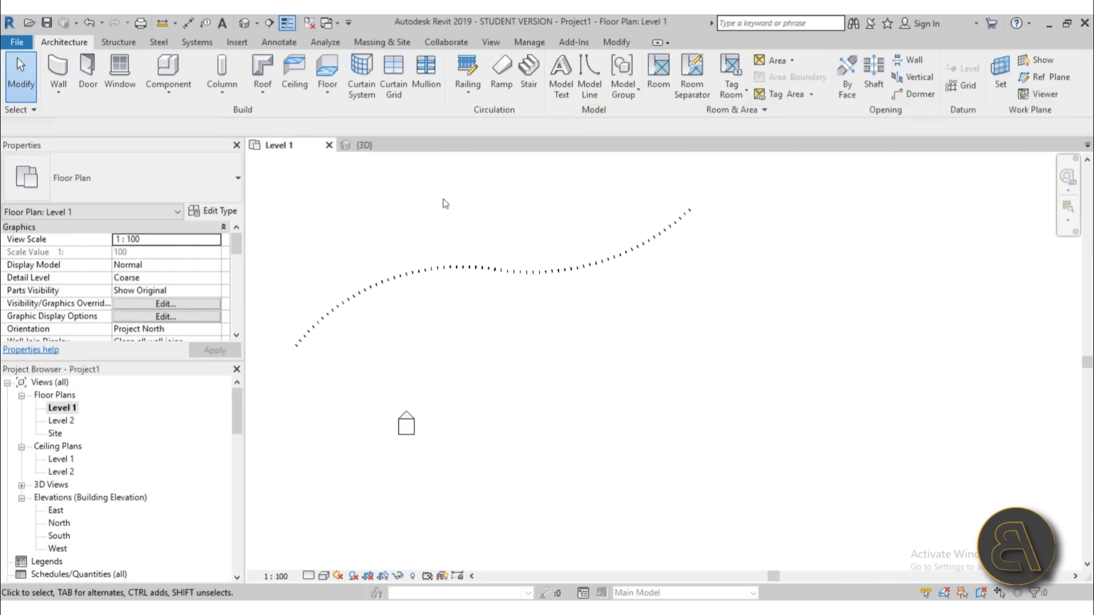
click(1037, 78)
scroll(706, 251, down, 2)
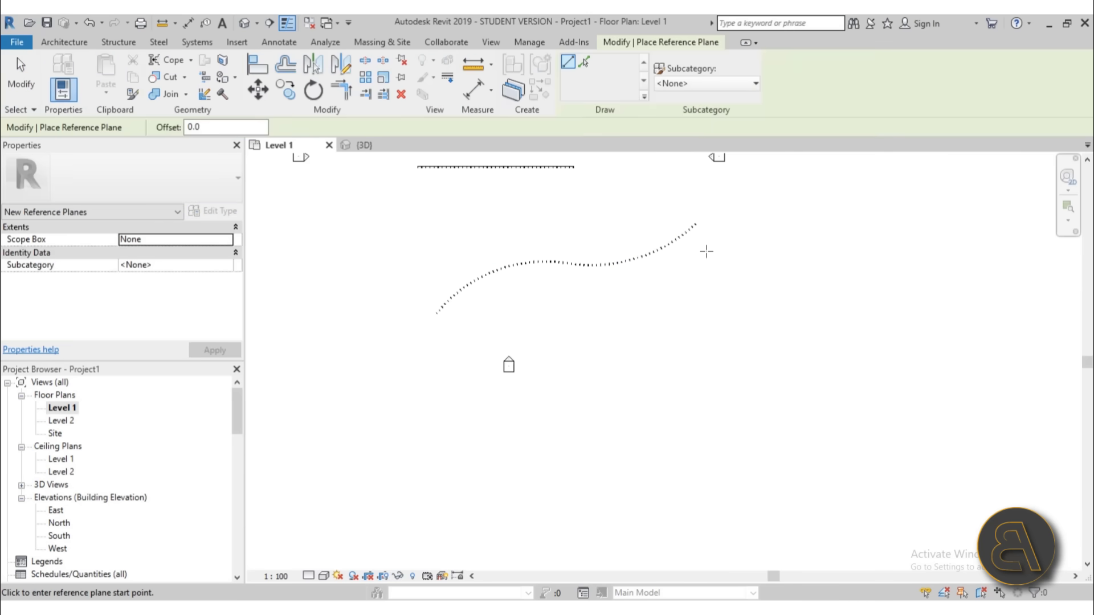
click(442, 335)
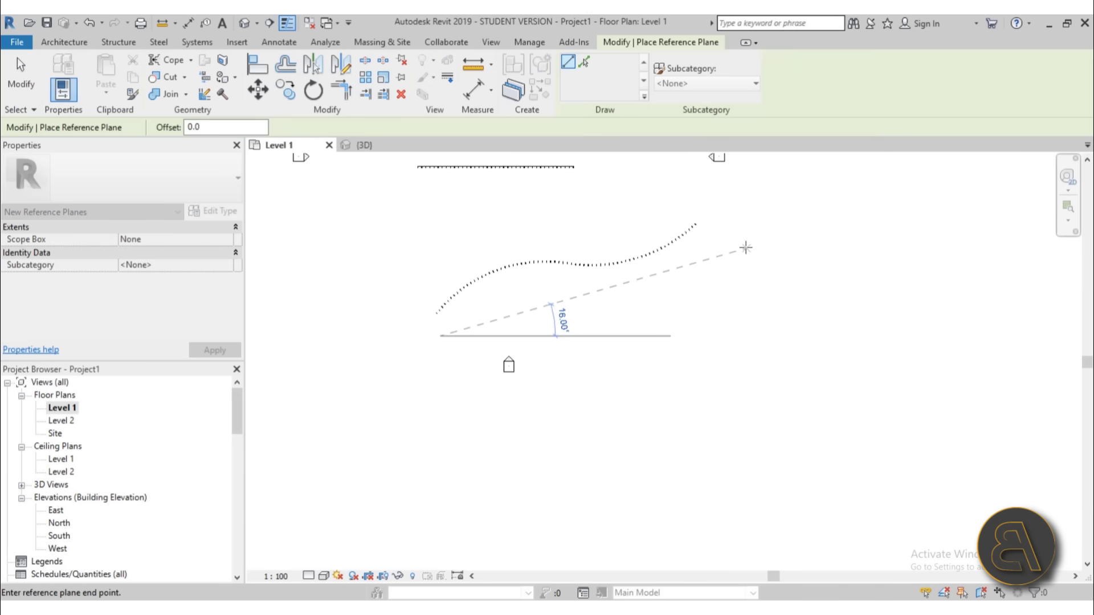
click(746, 247)
key(Escape)
key(Escape)
Step: Name the new reference plane LOUVER CUT
click(421, 343)
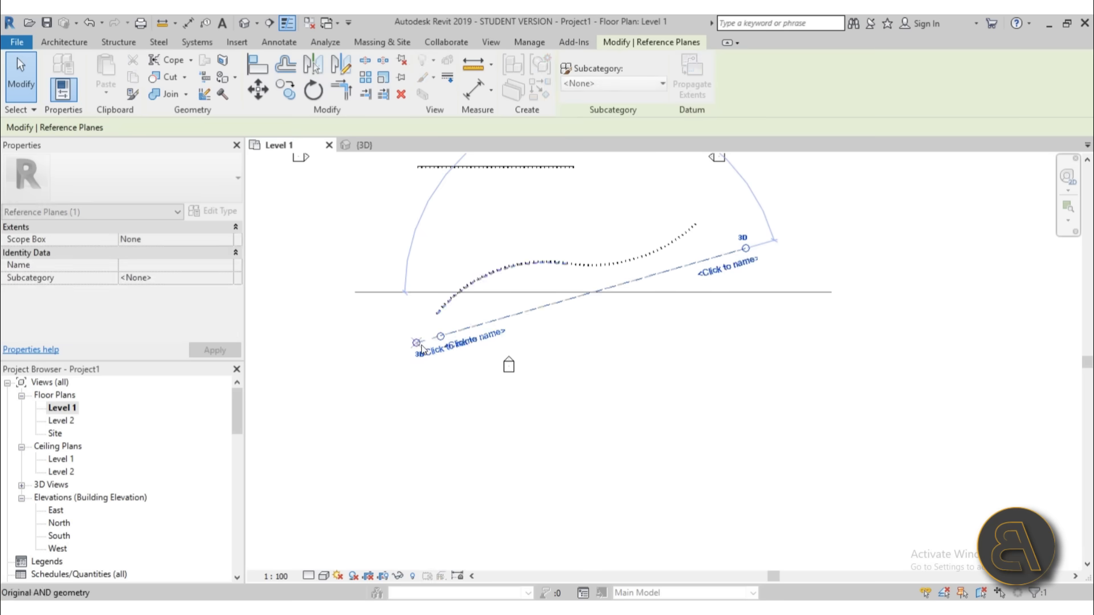
click(444, 349)
click(444, 340)
click(444, 351)
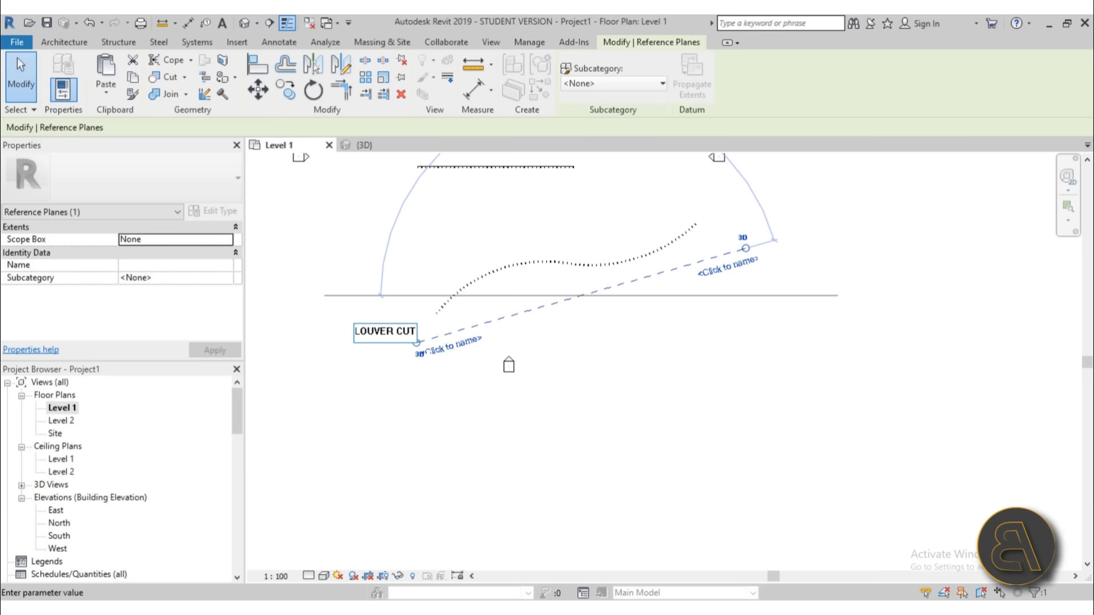
key(Return)
key(Escape)
key(Escape)
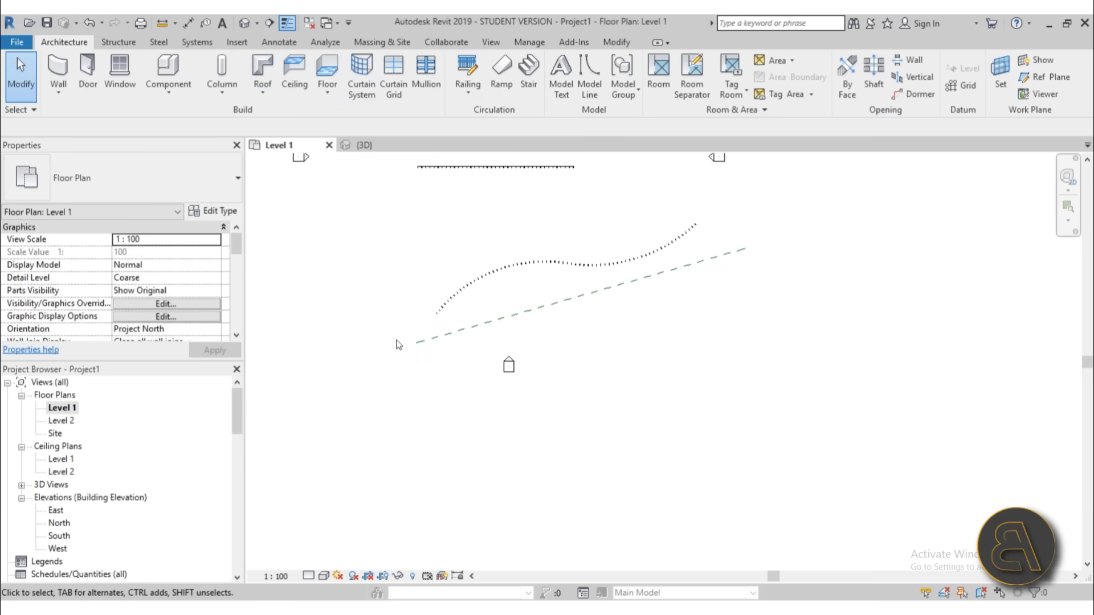
Step: Open the default 3D view and display the current work plane
click(254, 26)
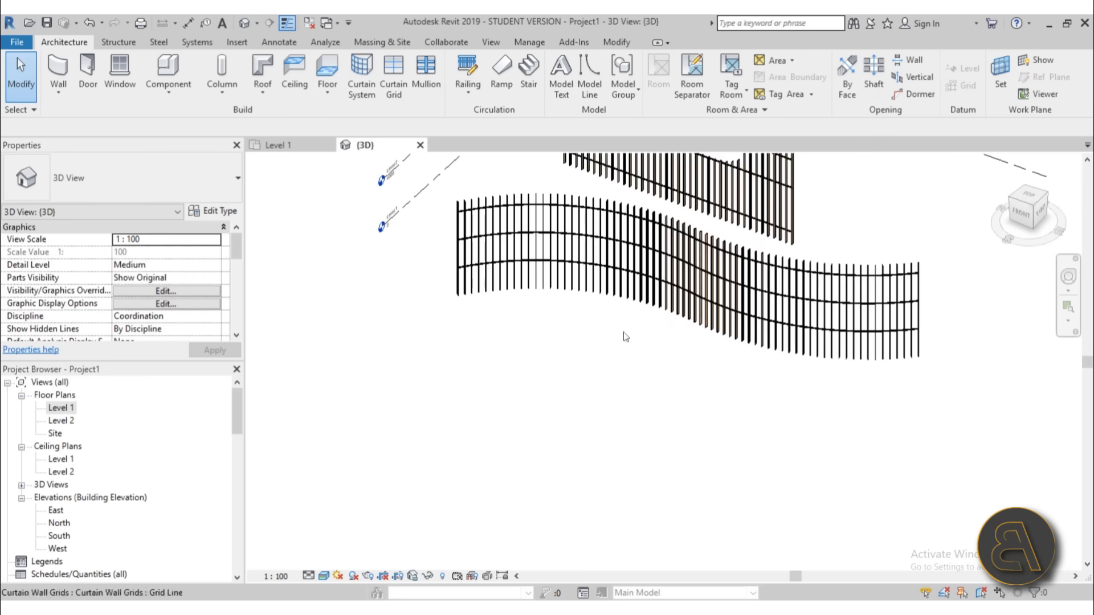
shift+middle_drag(627, 342, 731, 353)
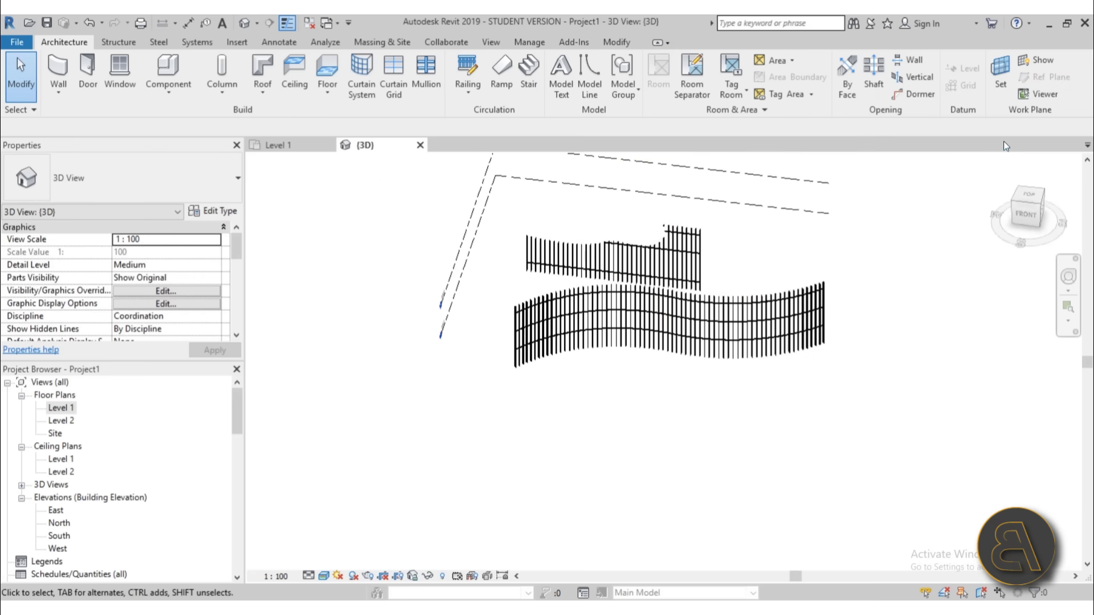
click(1043, 61)
shift+middle_drag(618, 438, 729, 399)
Step: Set the work plane to Reference Plane : LOUVER CUT
click(1009, 93)
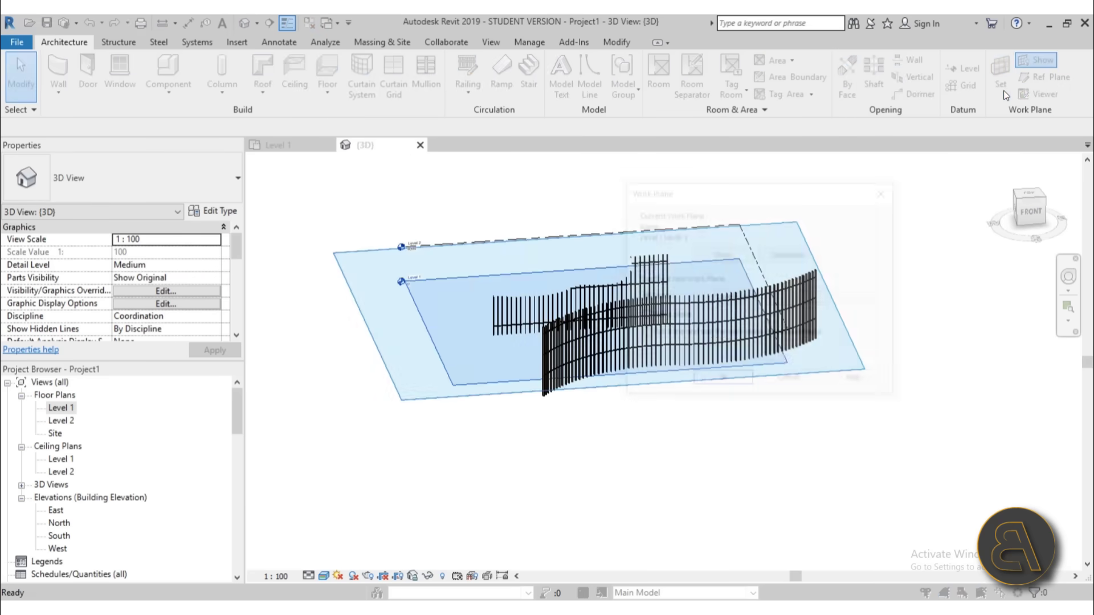
click(764, 298)
click(755, 329)
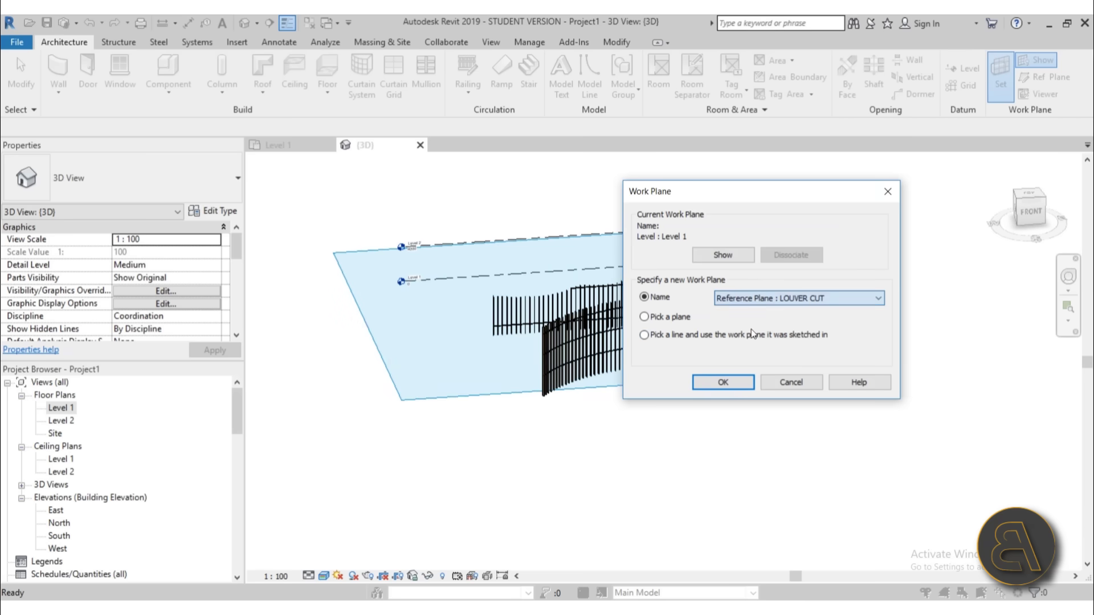
click(722, 382)
shift+middle_drag(729, 386, 575, 419)
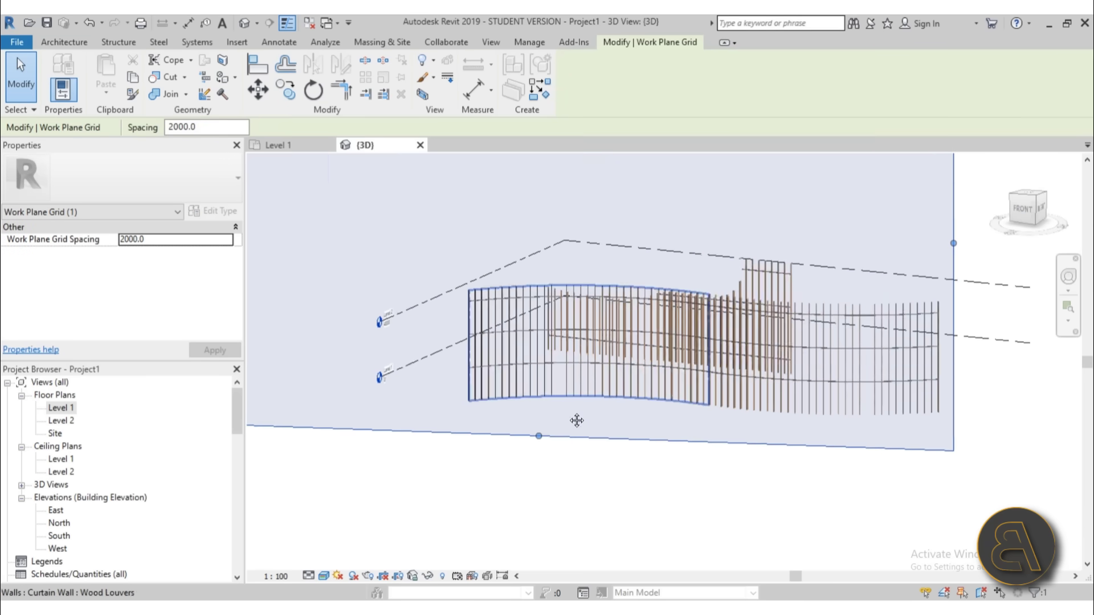
scroll(576, 420, up, 2)
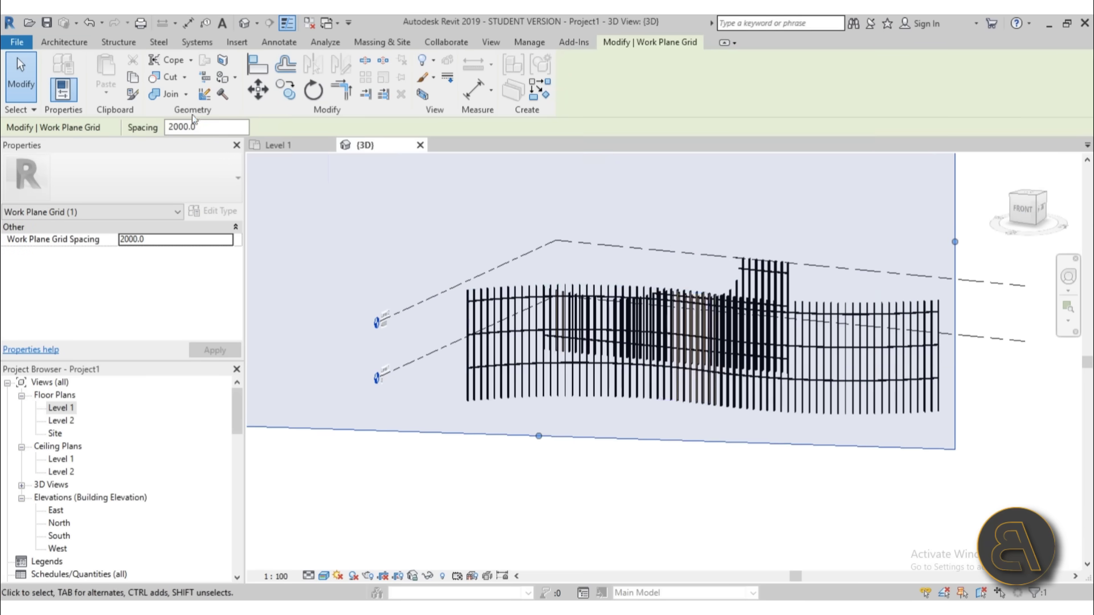
click(78, 45)
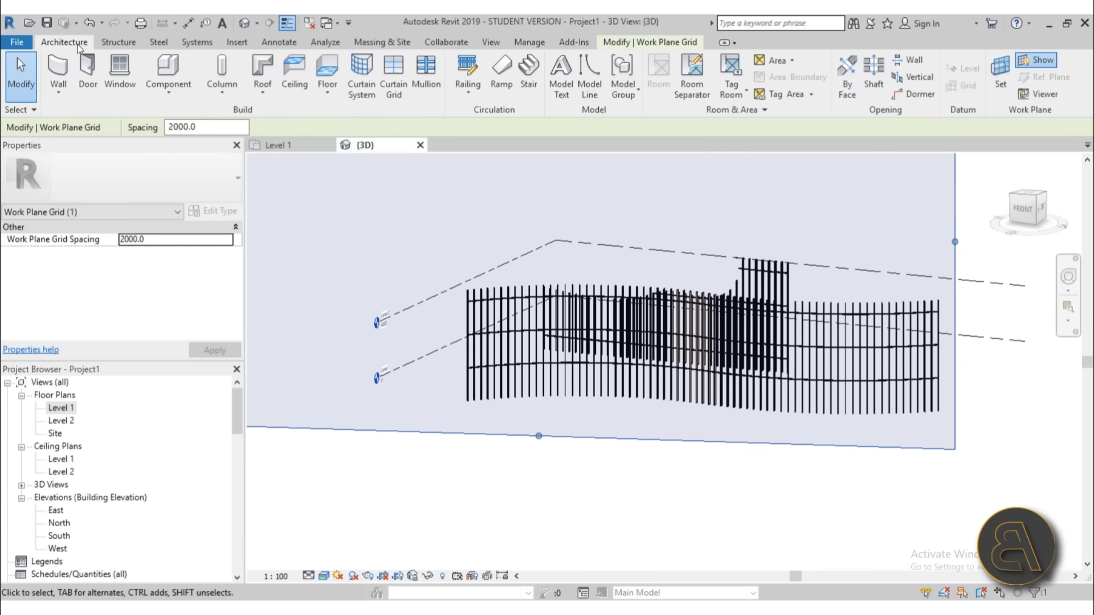
click(263, 97)
Step: Start a roof by extrusion on Level 2 with a 0 offset
click(235, 149)
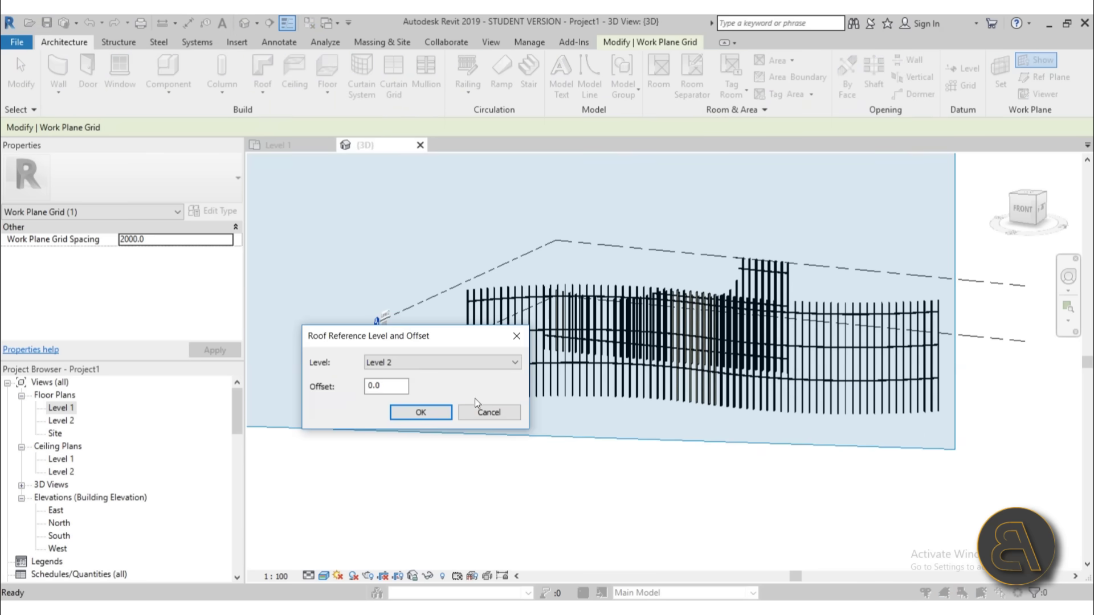
click(404, 386)
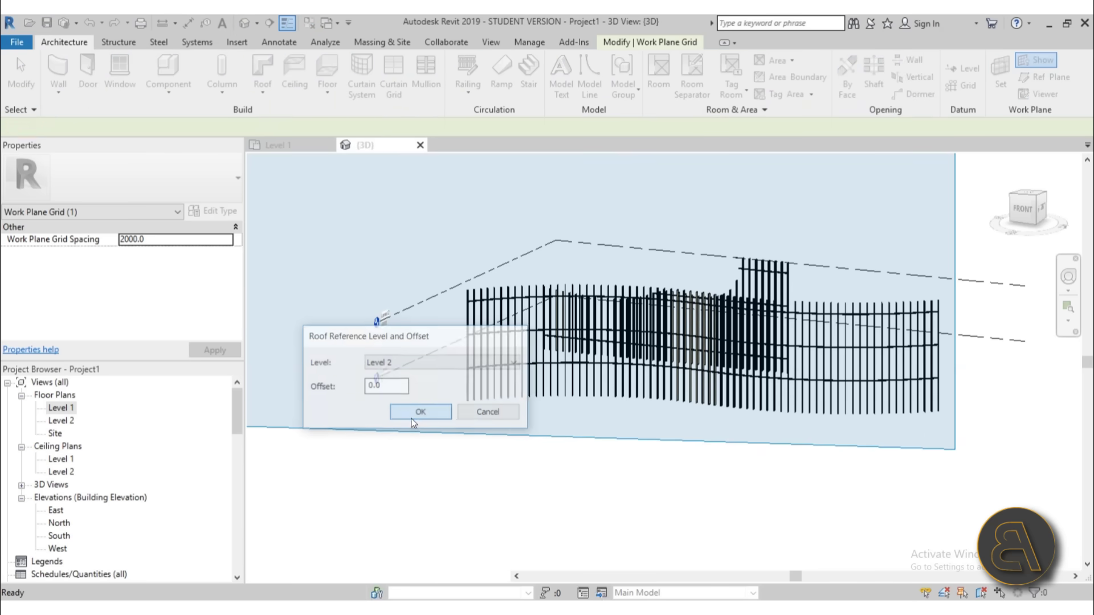
click(411, 415)
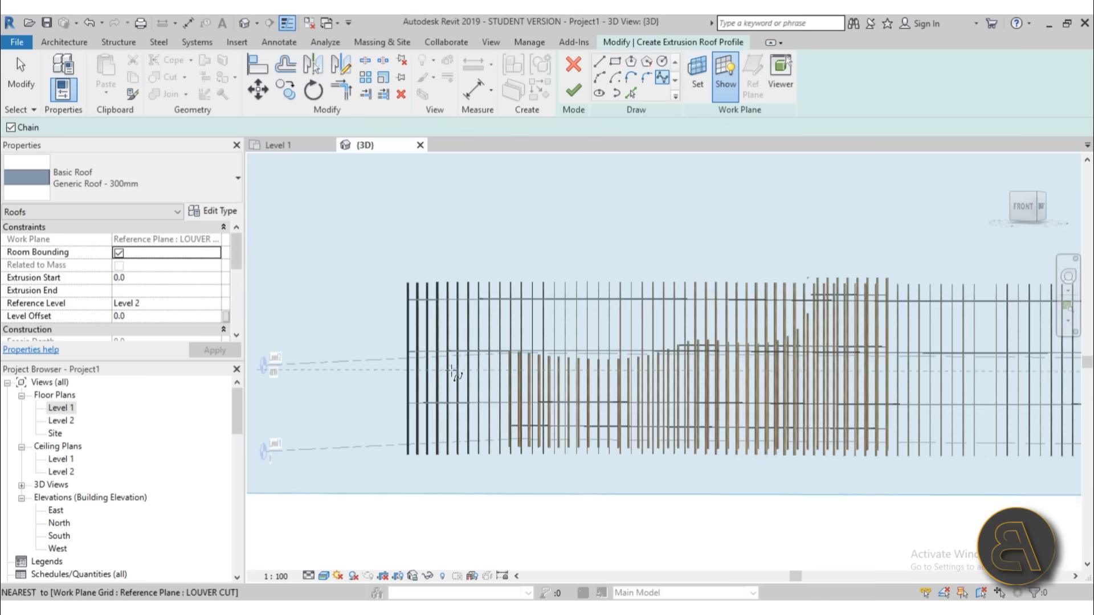
Step: Sketch a wavy spline roof profile, finish it, and extend the extrusion start past the walls
click(373, 419)
click(521, 329)
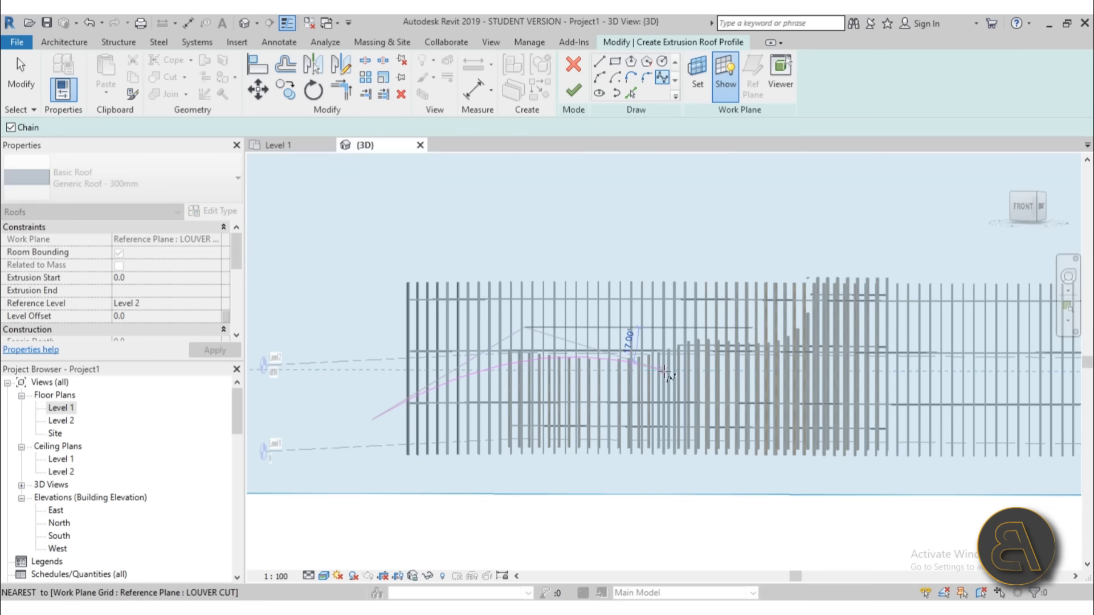
middle_drag(963, 316, 540, 287)
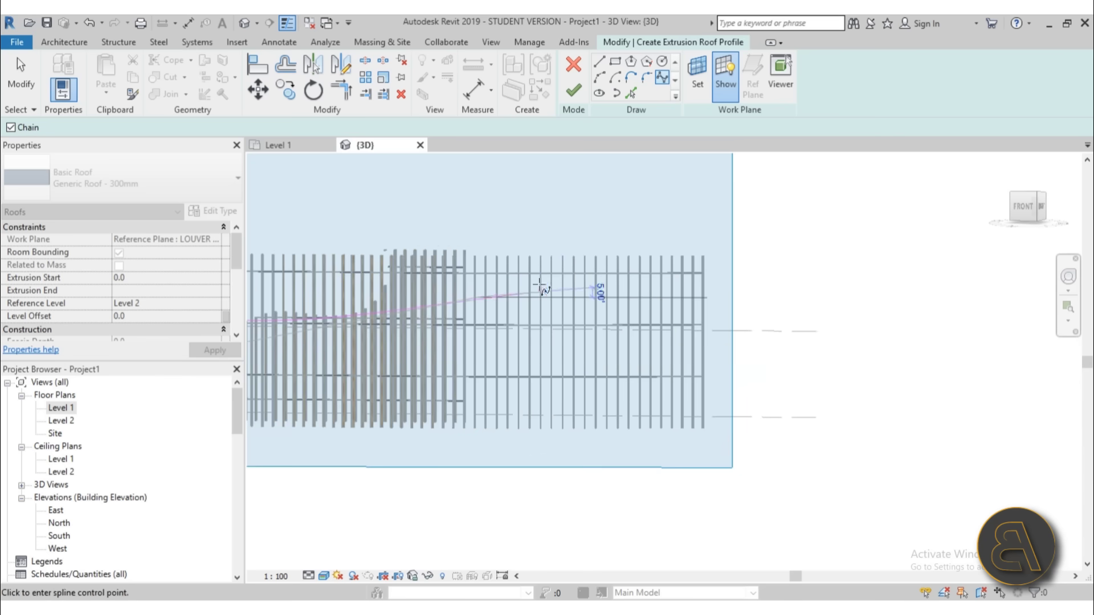
click(524, 275)
click(650, 295)
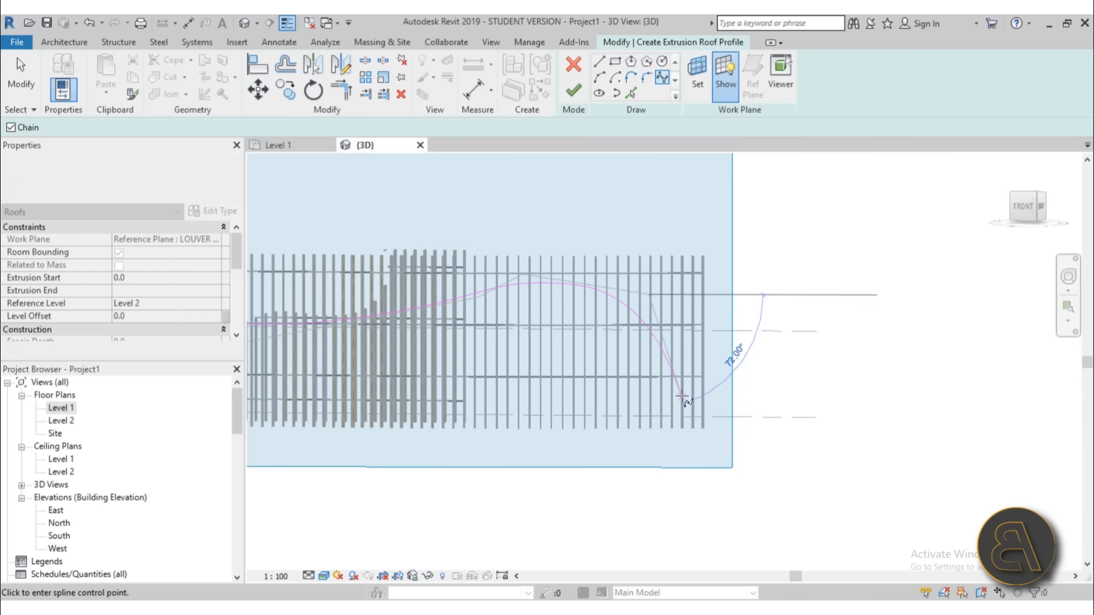
click(682, 395)
click(759, 410)
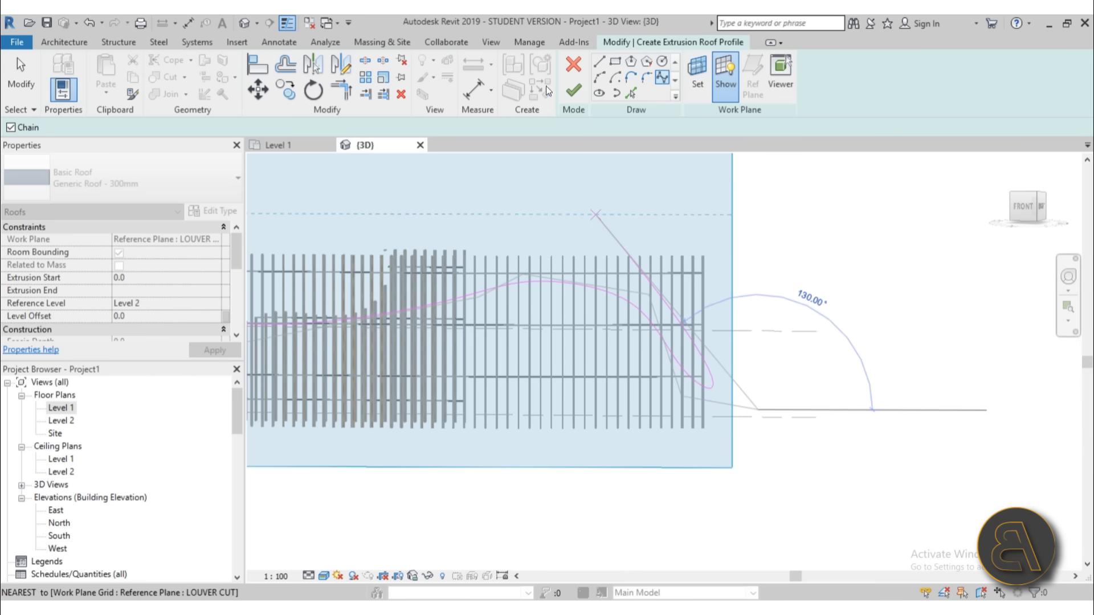
click(572, 97)
shift+middle_drag(558, 433, 611, 362)
drag(591, 373, 606, 388)
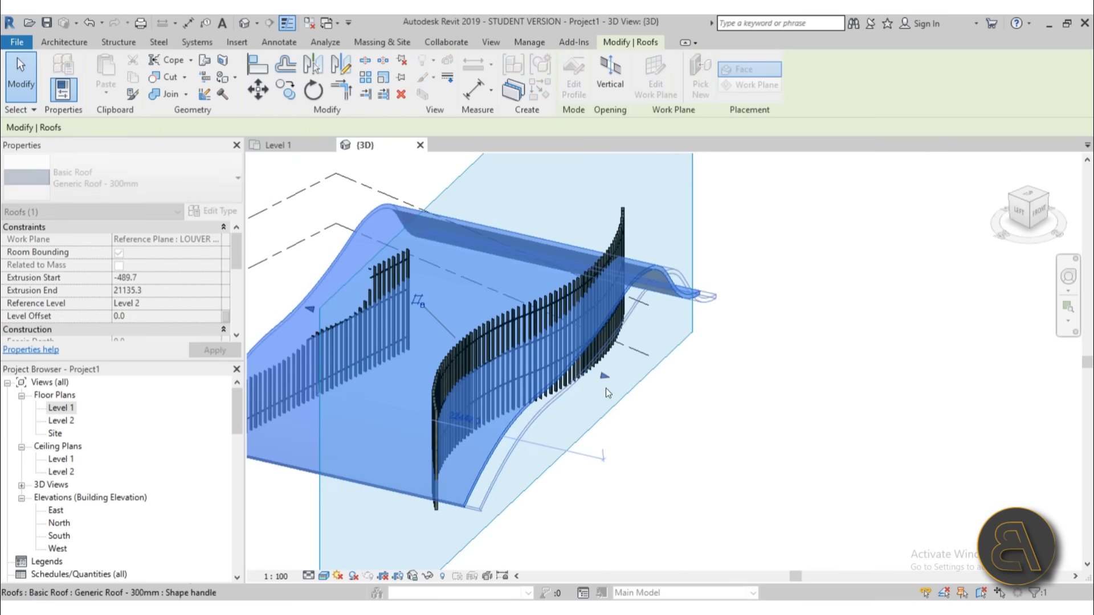
Step: Hide the work plane and inspect the louver wall and its grid lines under the roof
shift+middle_drag(606, 387, 608, 302)
key(Escape)
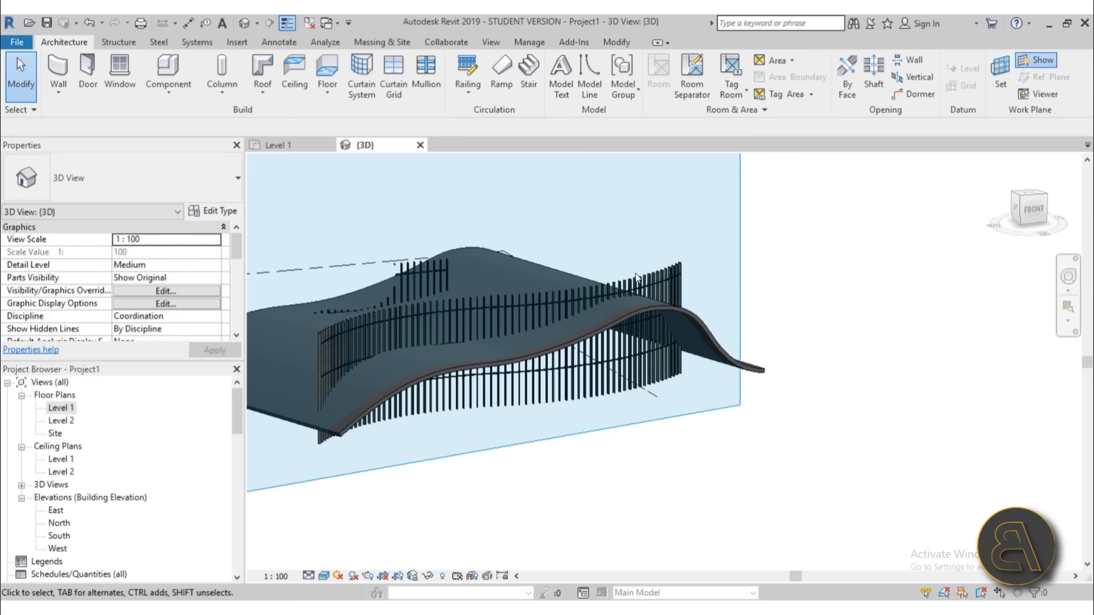
click(443, 295)
ctrl+click(456, 305)
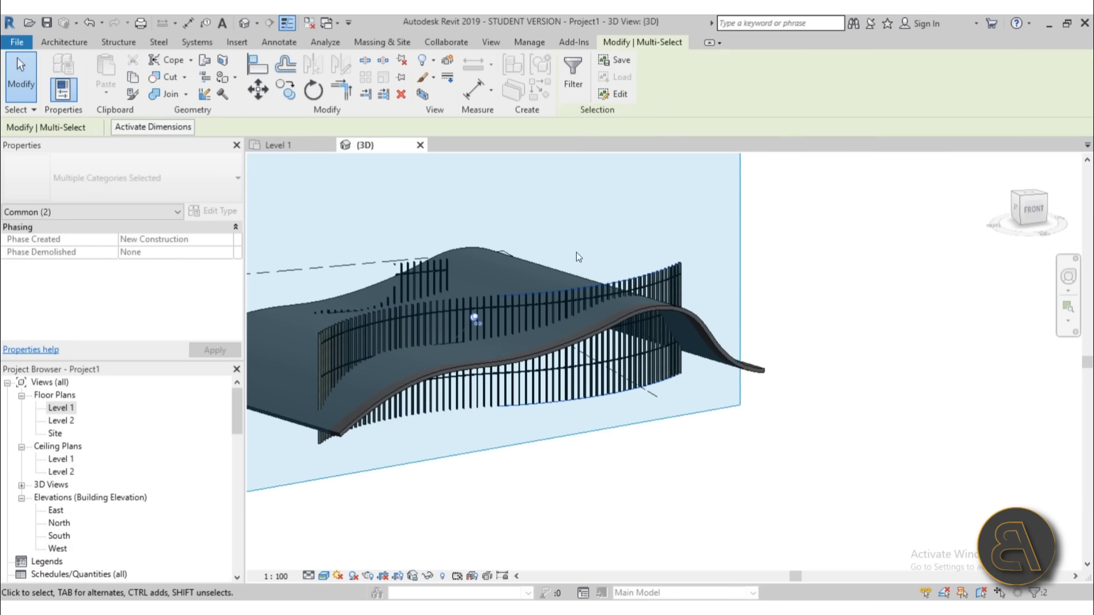
key(Escape)
shift+middle_drag(682, 271, 740, 239)
click(1040, 61)
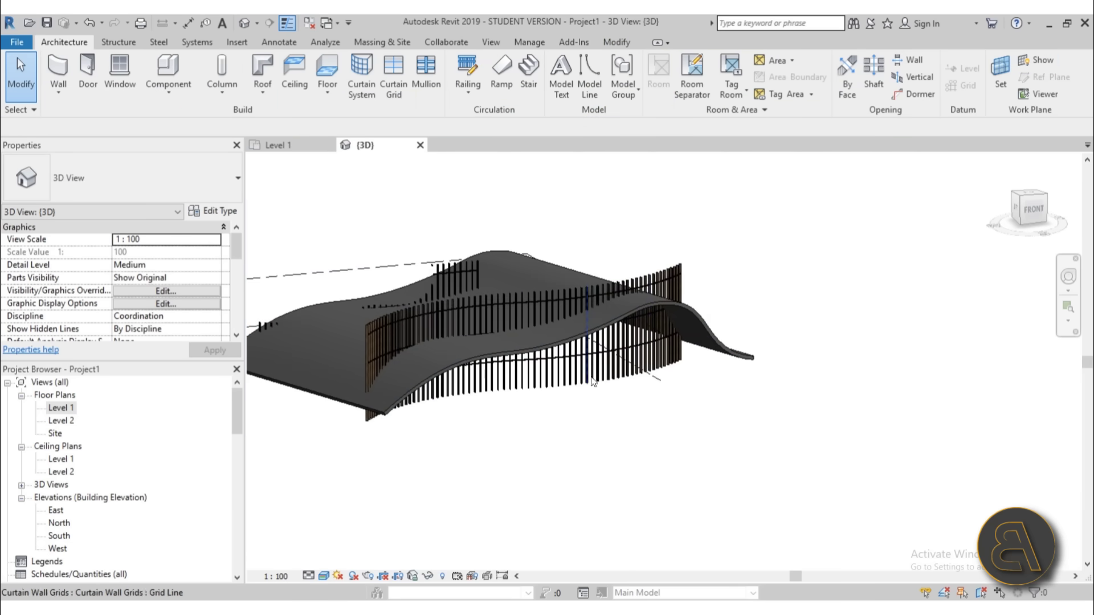
shift+middle_drag(638, 433, 610, 324)
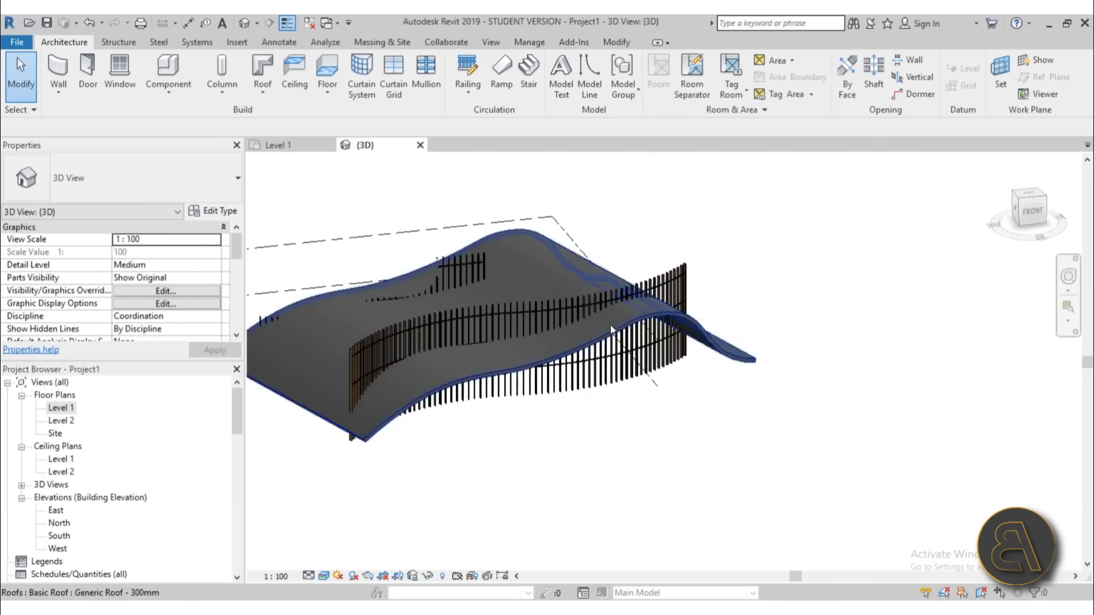
click(610, 293)
key(Escape)
click(480, 297)
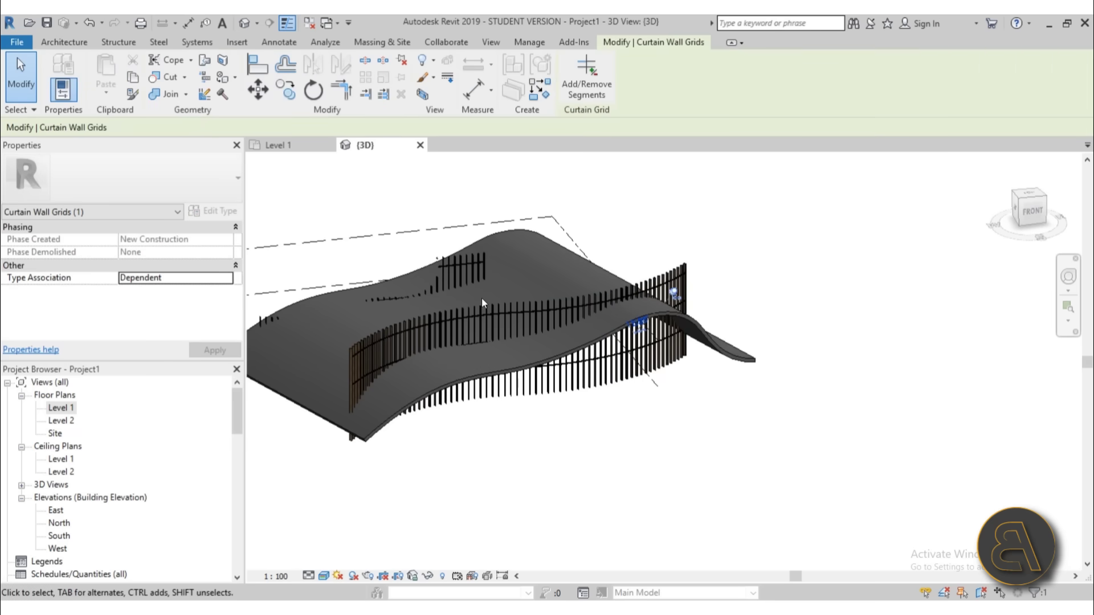
scroll(464, 321, up, 3)
ctrl+click(513, 319)
key(Escape)
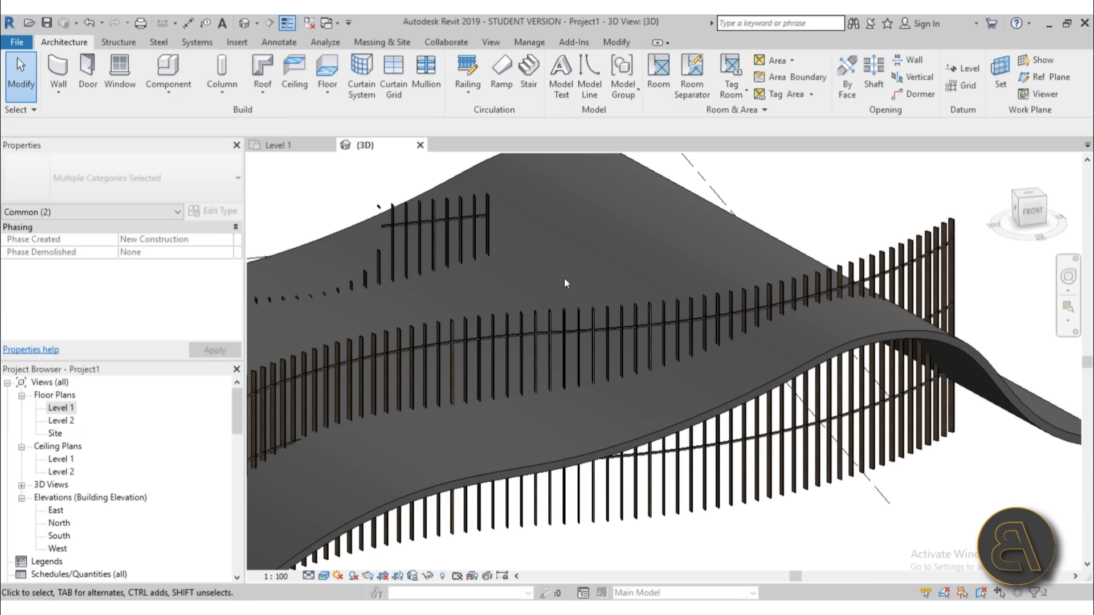
Step: Attach the Wood Louvers curtain wall's top to the wavy extrusion roof
click(648, 299)
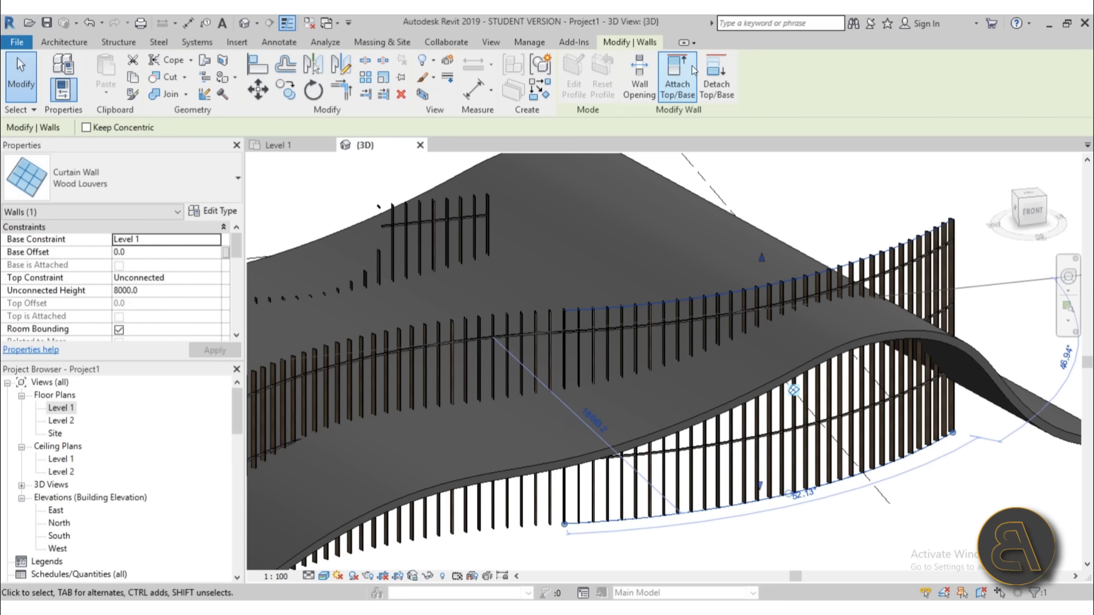
click(678, 83)
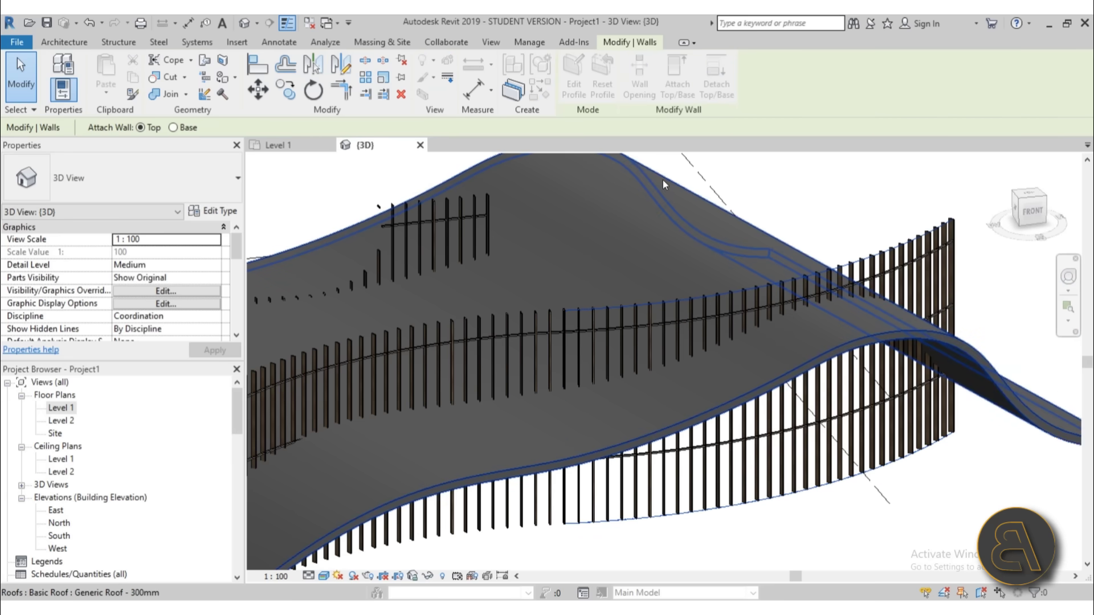
click(661, 181)
shift+middle_drag(687, 292, 606, 276)
scroll(606, 276, down, 3)
click(678, 83)
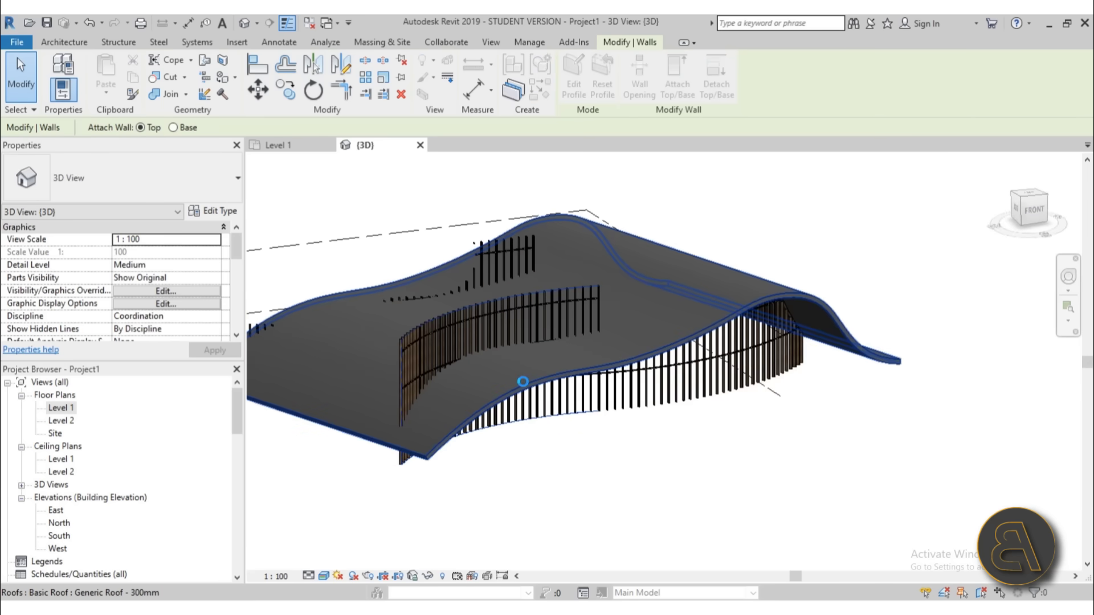
key(Escape)
Step: Hide the wavy roof in this view with Hide Elements
click(478, 388)
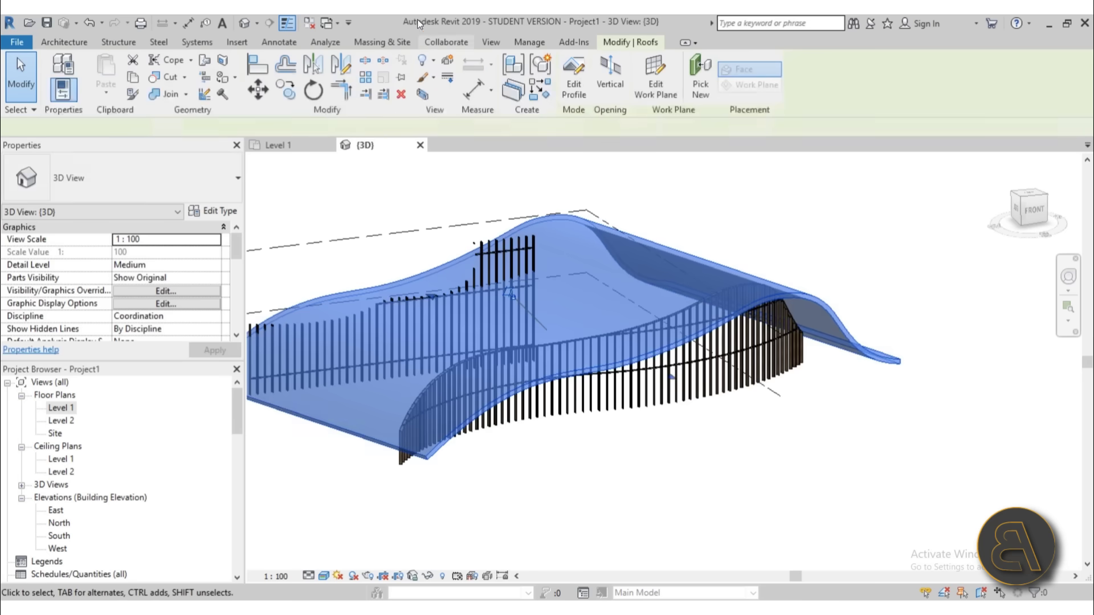
click(432, 59)
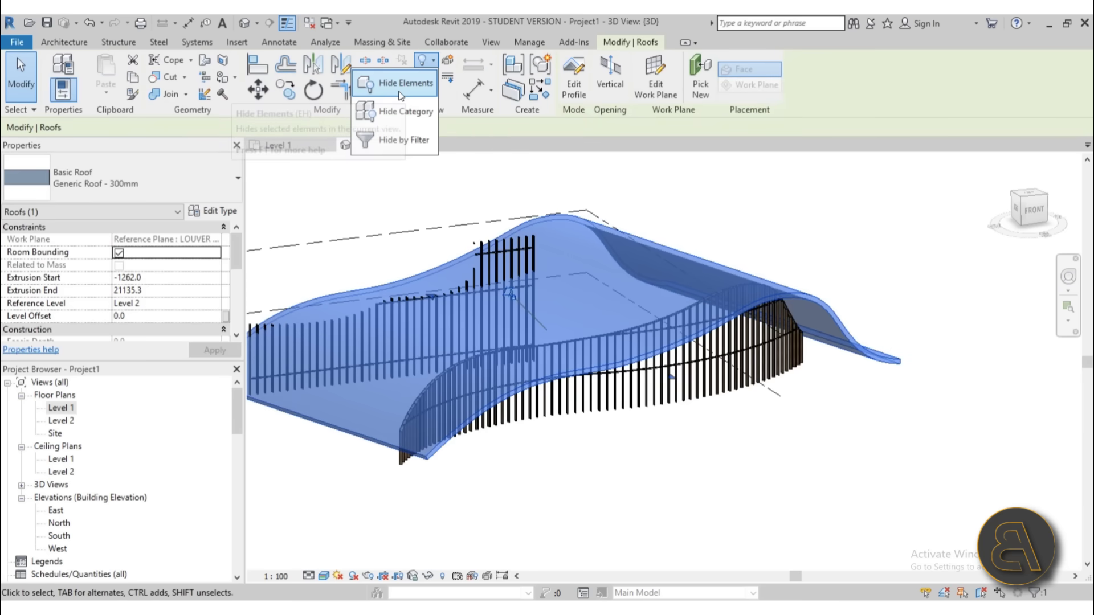
click(399, 91)
Step: Orbit around the louver walls to inspect their curving tops from several angles
shift+middle_drag(654, 429, 425, 462)
scroll(635, 396, up, 5)
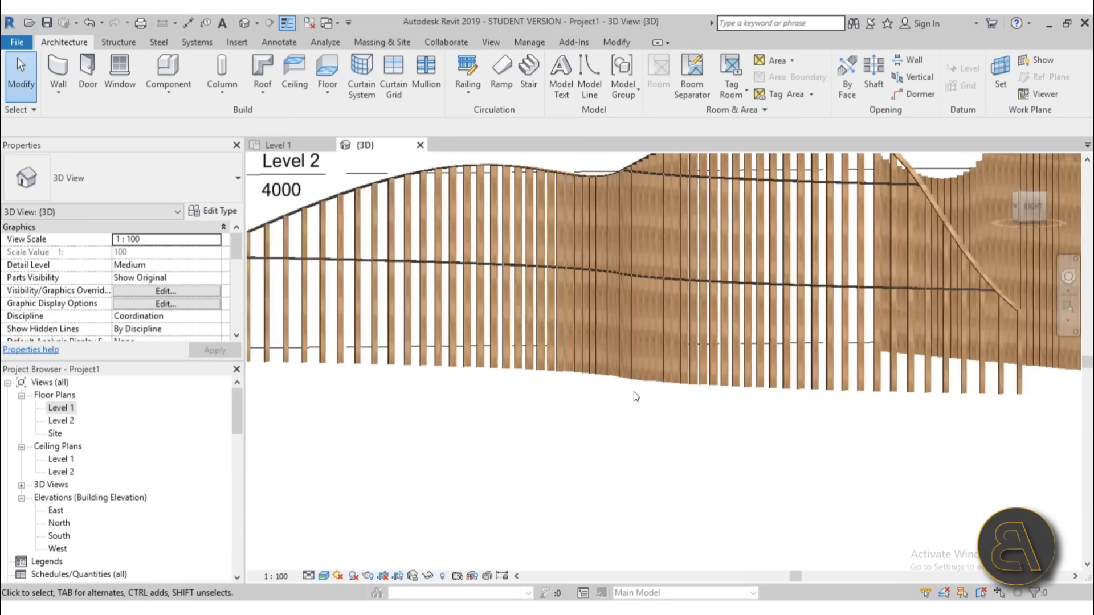
shift+middle_drag(636, 396, 723, 507)
scroll(621, 376, down, 5)
shift+middle_drag(621, 376, 495, 351)
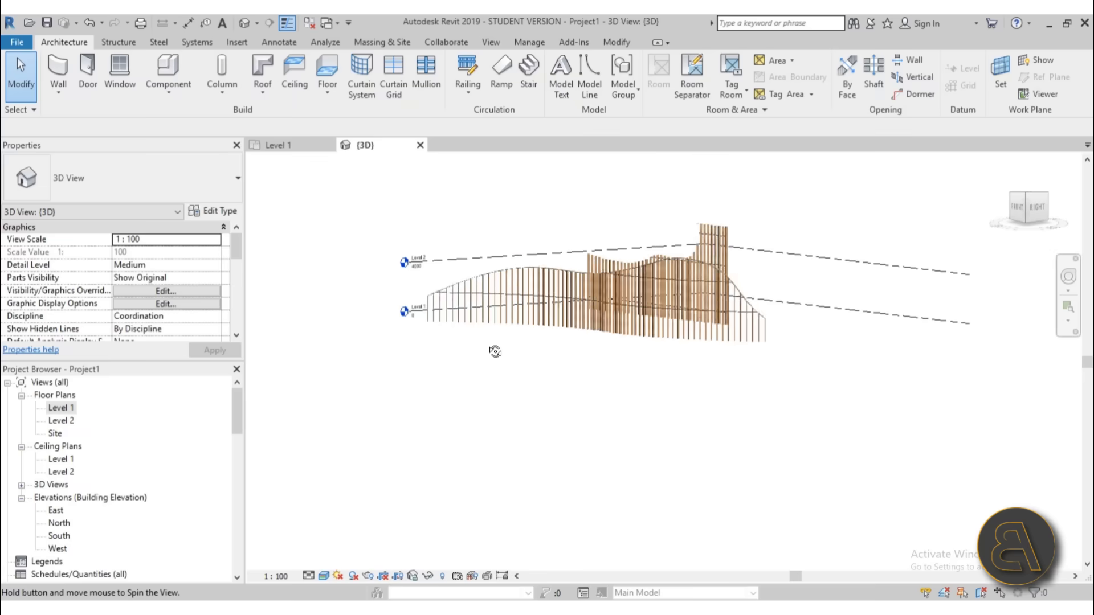
scroll(495, 352, up, 5)
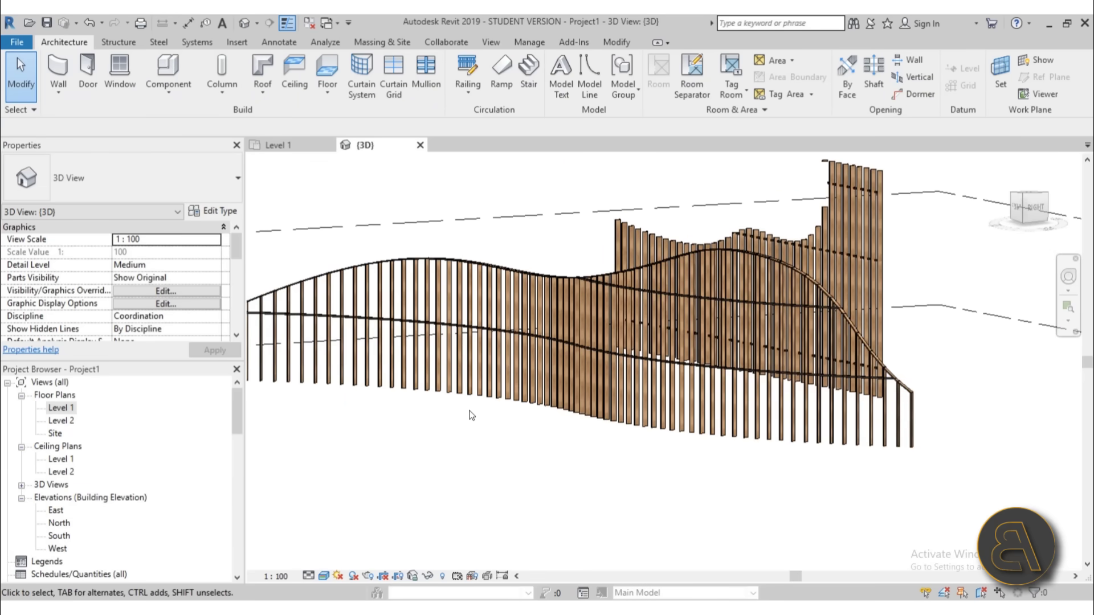
shift+middle_drag(472, 414, 516, 456)
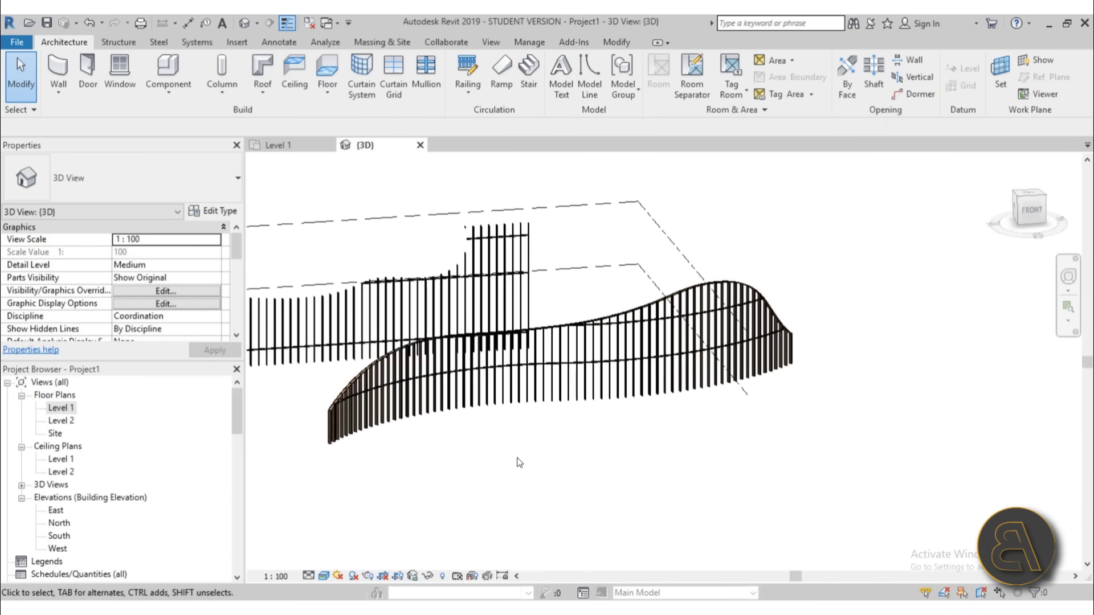
Step: Select the curved louver wall to copy it
click(420, 305)
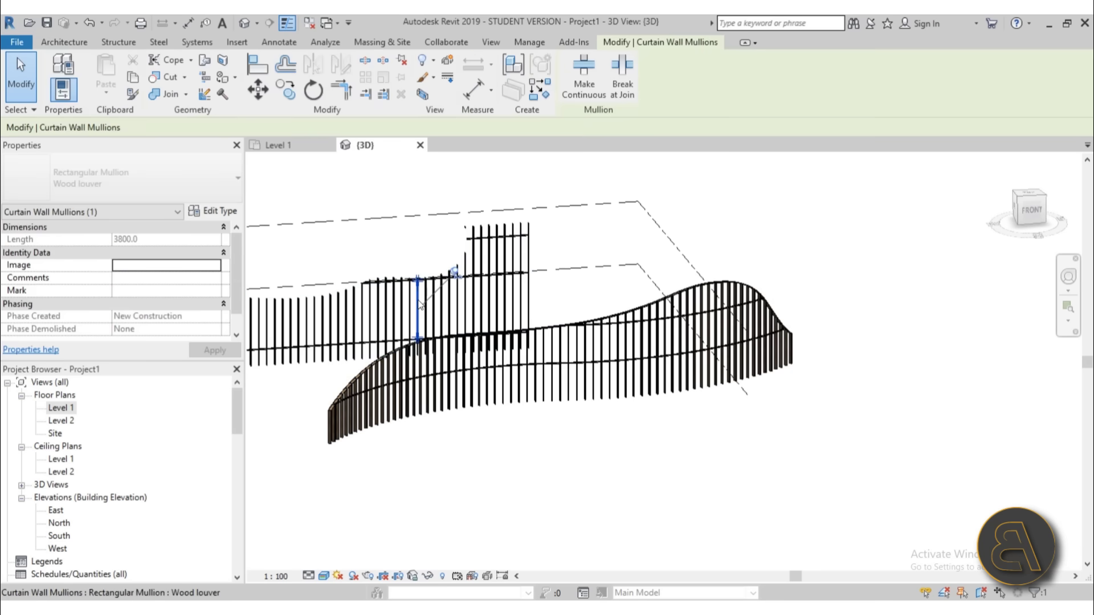
click(500, 420)
click(491, 406)
key(Escape)
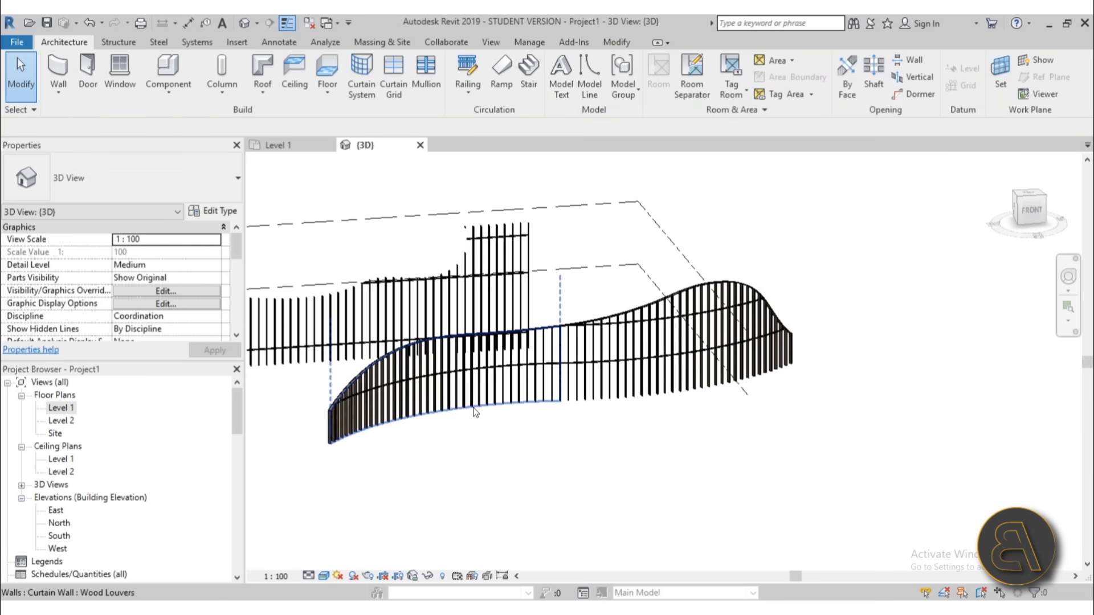
click(496, 402)
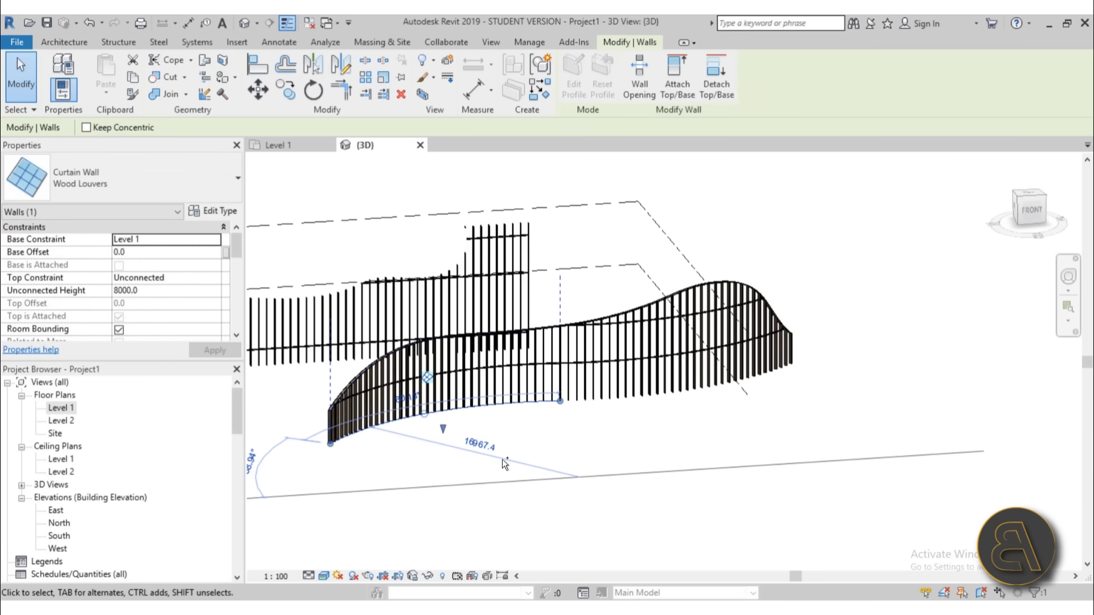
key(Escape)
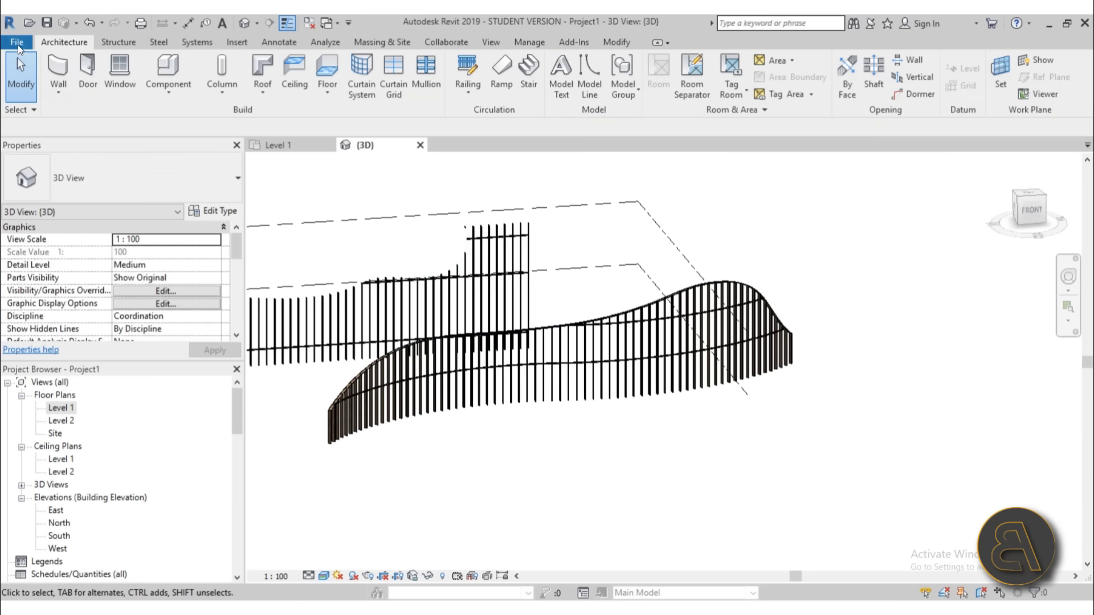
Step: Create a new project from the Architectural Template
click(17, 42)
click(138, 114)
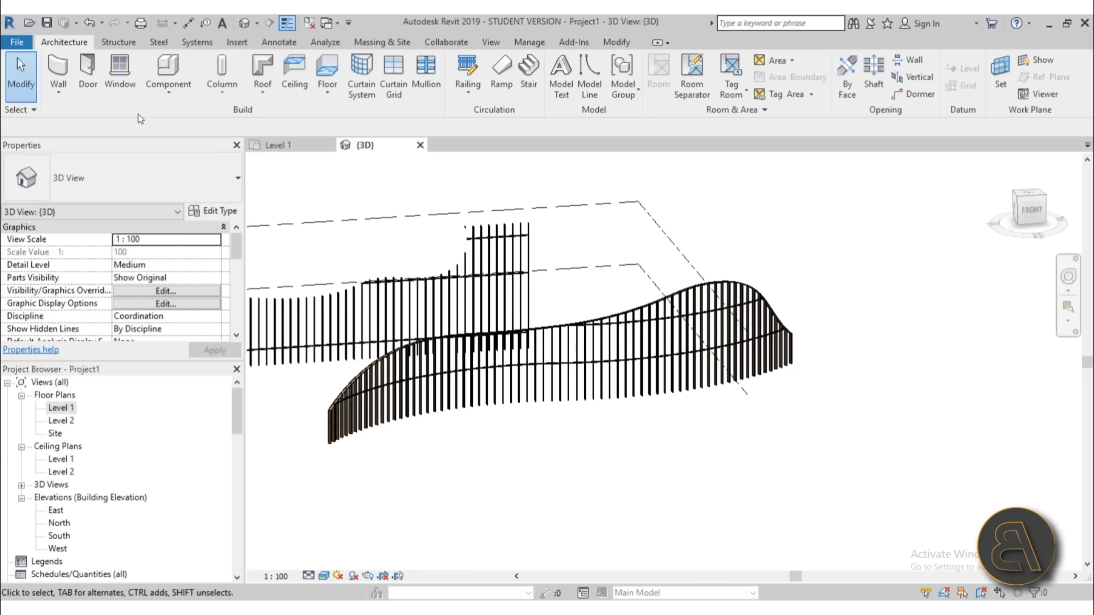
click(432, 232)
click(417, 264)
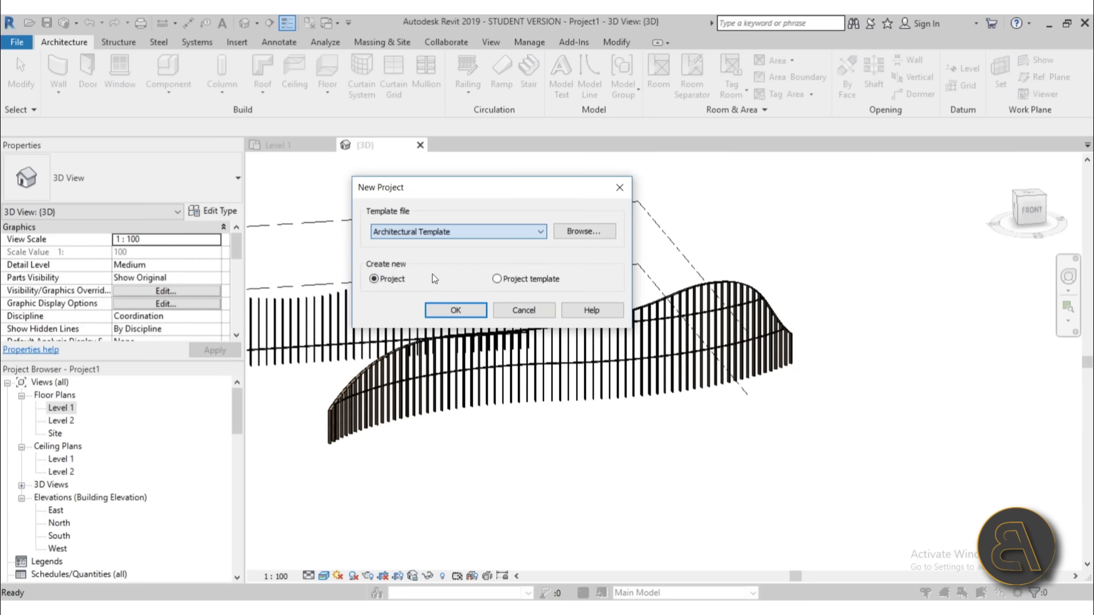
click(455, 310)
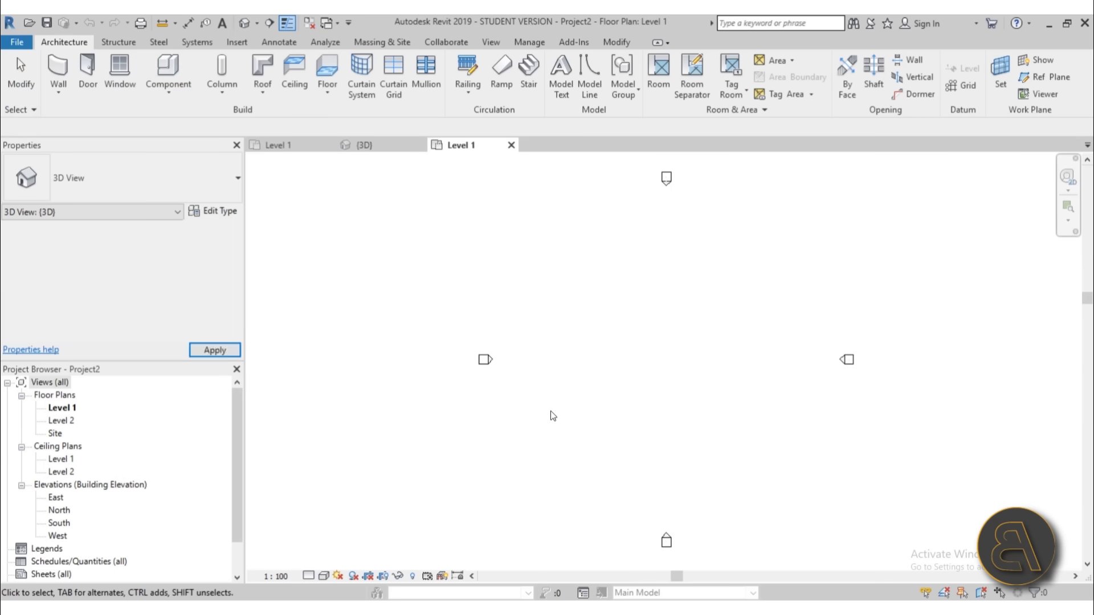
Step: Draw a straight wall in the new project's floor plan
click(58, 91)
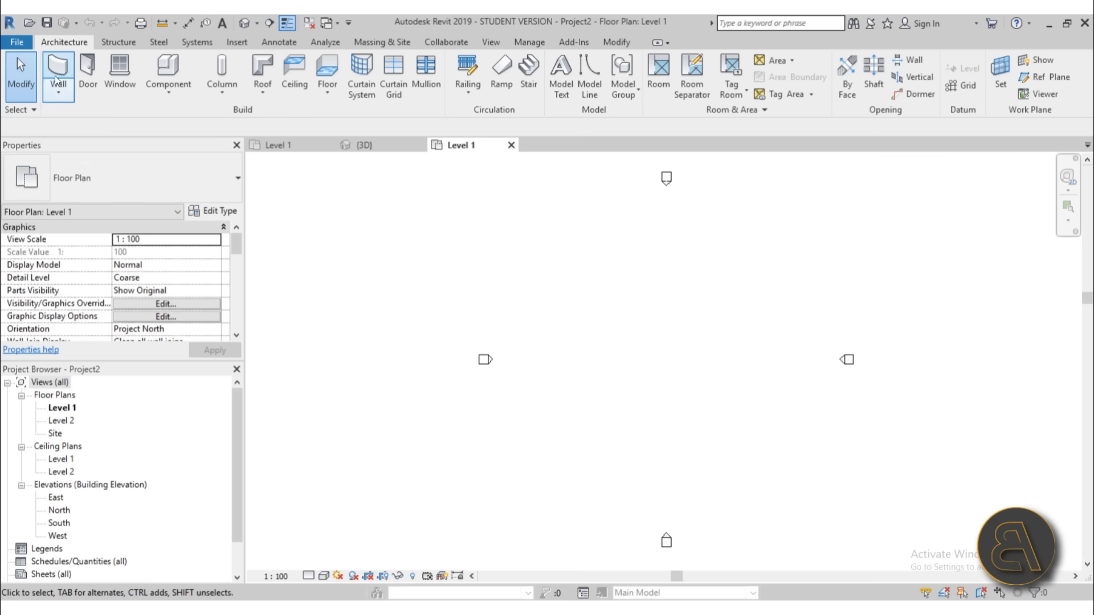
click(57, 80)
click(86, 178)
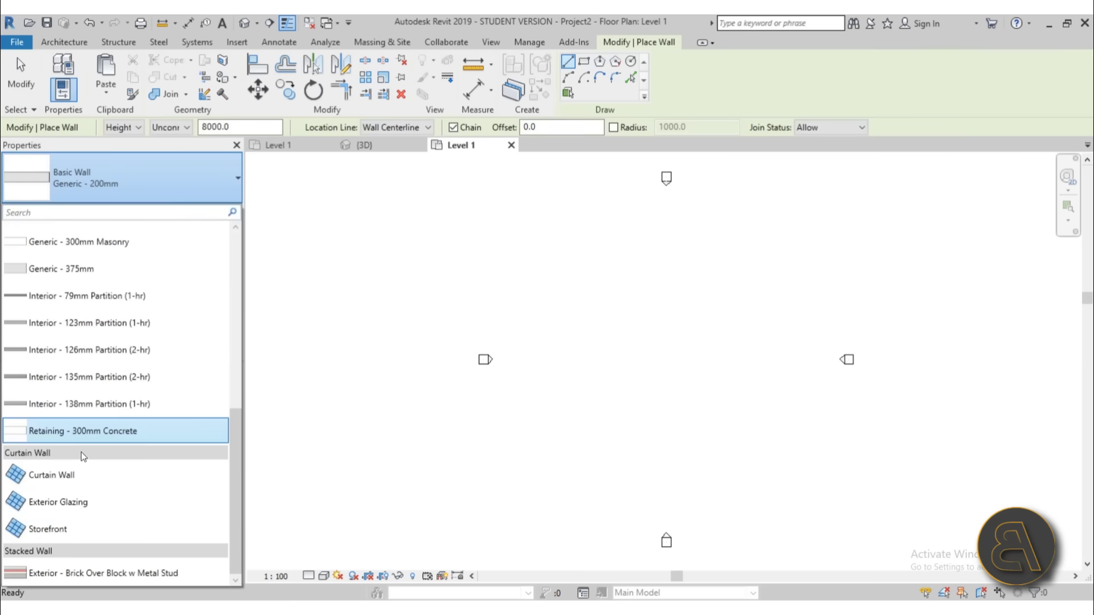
click(435, 431)
click(626, 418)
key(Escape)
key(Escape)
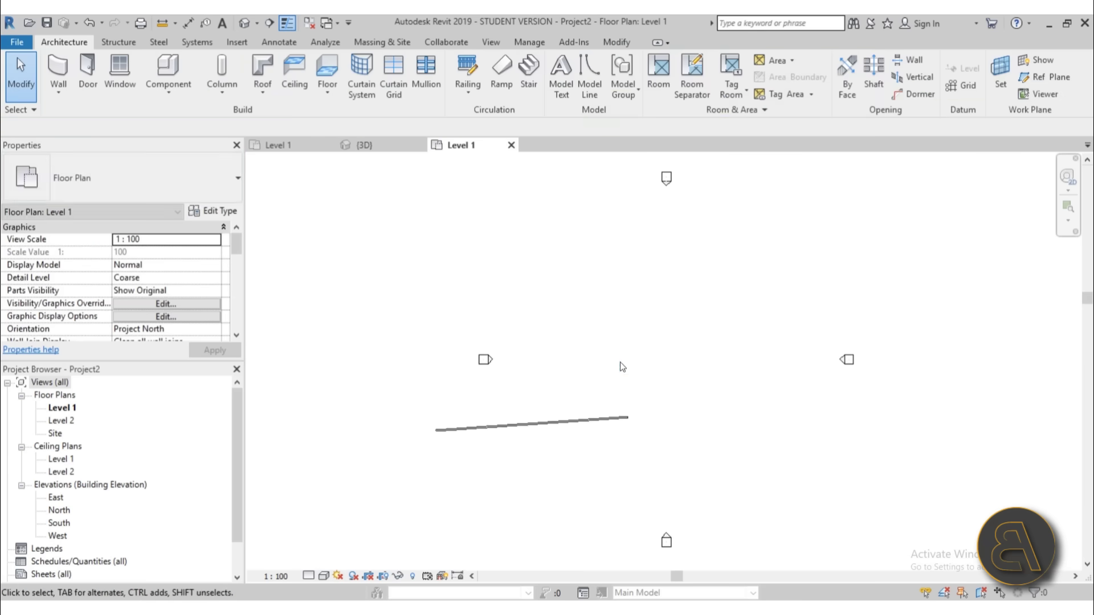
Step: Paste the copied louver wall, then delete the failed curtain wall and the pasted curved wall
key(ctrl+v)
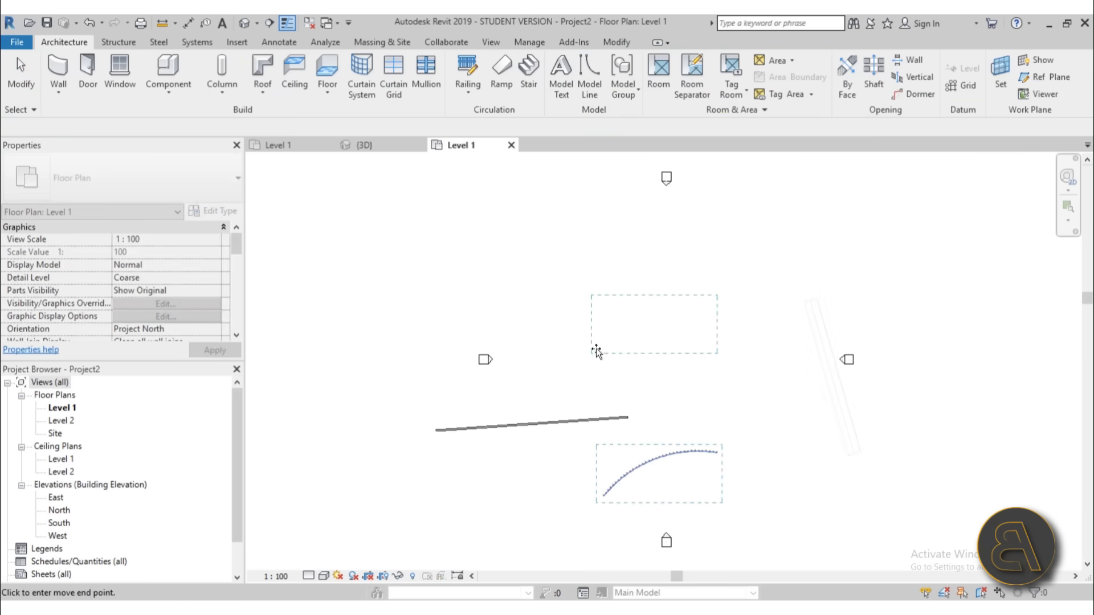
click(580, 357)
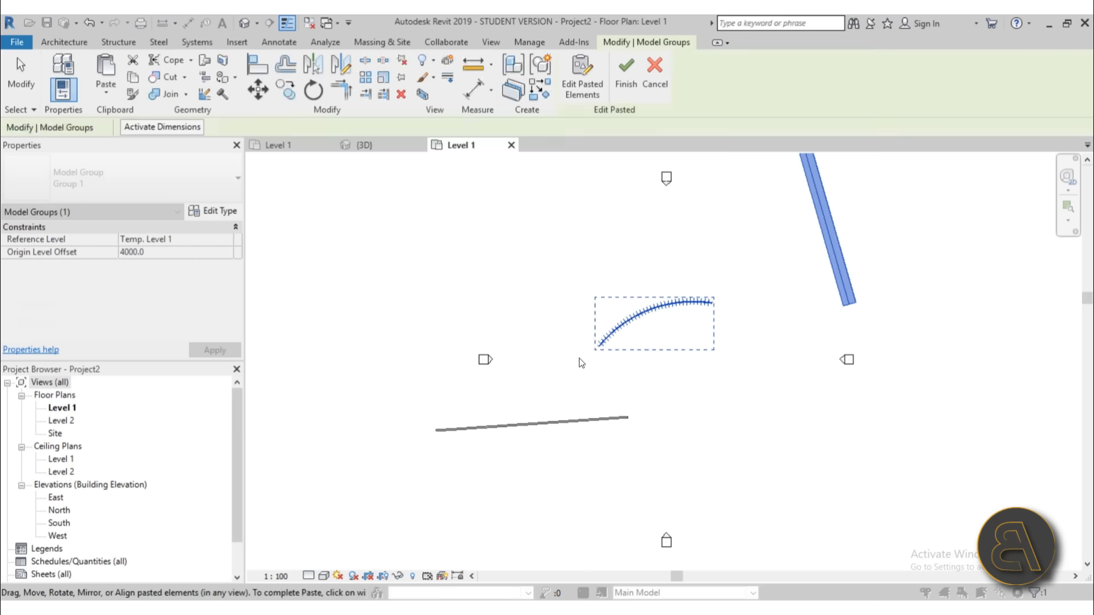
click(629, 91)
click(495, 364)
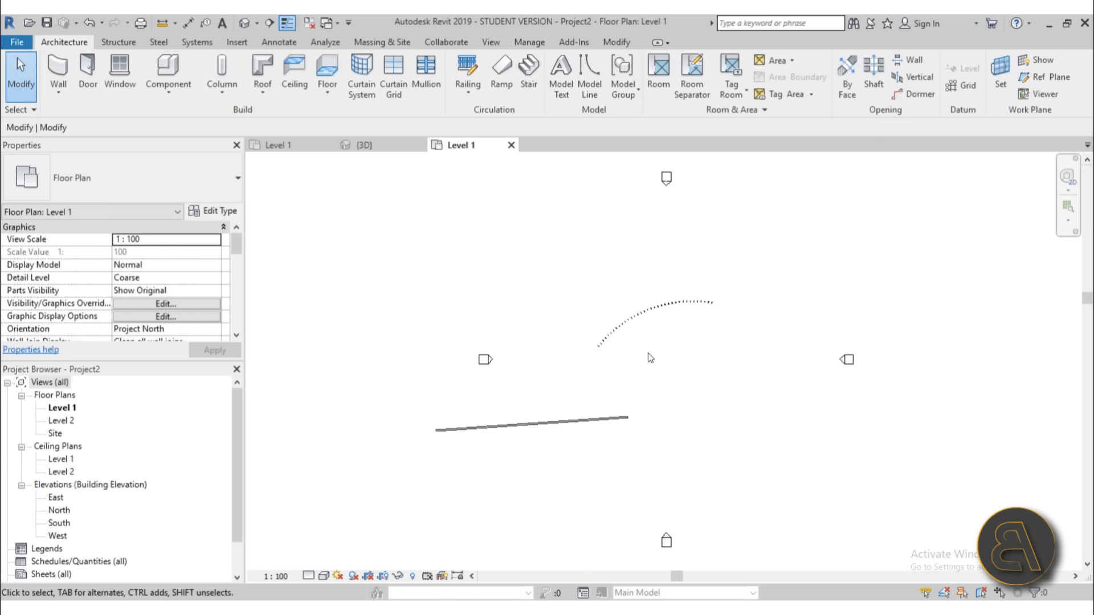
click(634, 317)
key(Delete)
Step: Check the wall type list for the Wood Louvers type
click(59, 70)
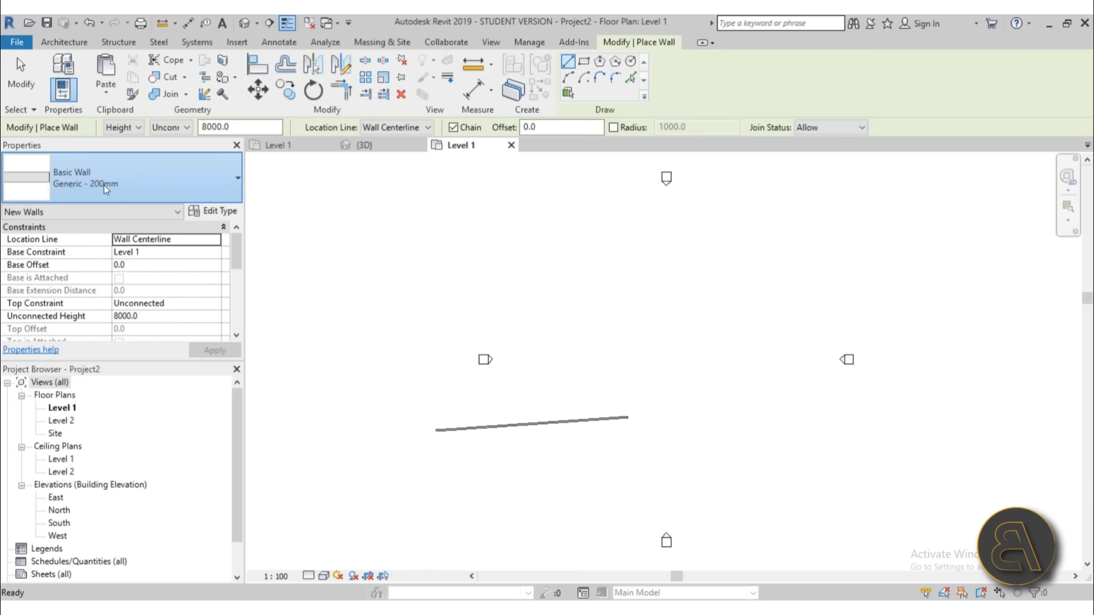
click(103, 185)
scroll(113, 335, down, 3)
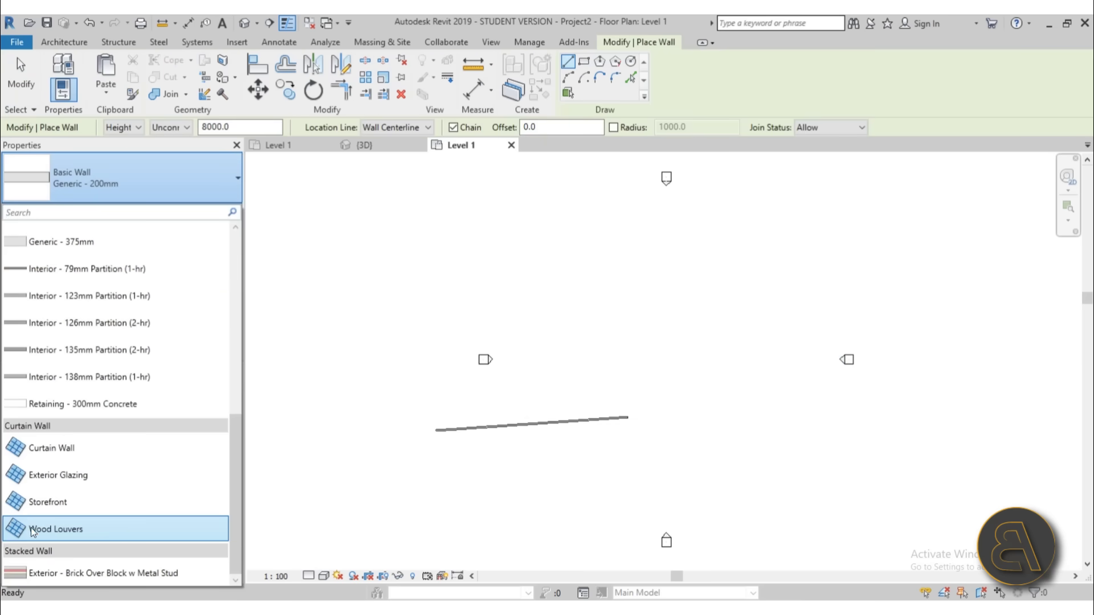
key(Escape)
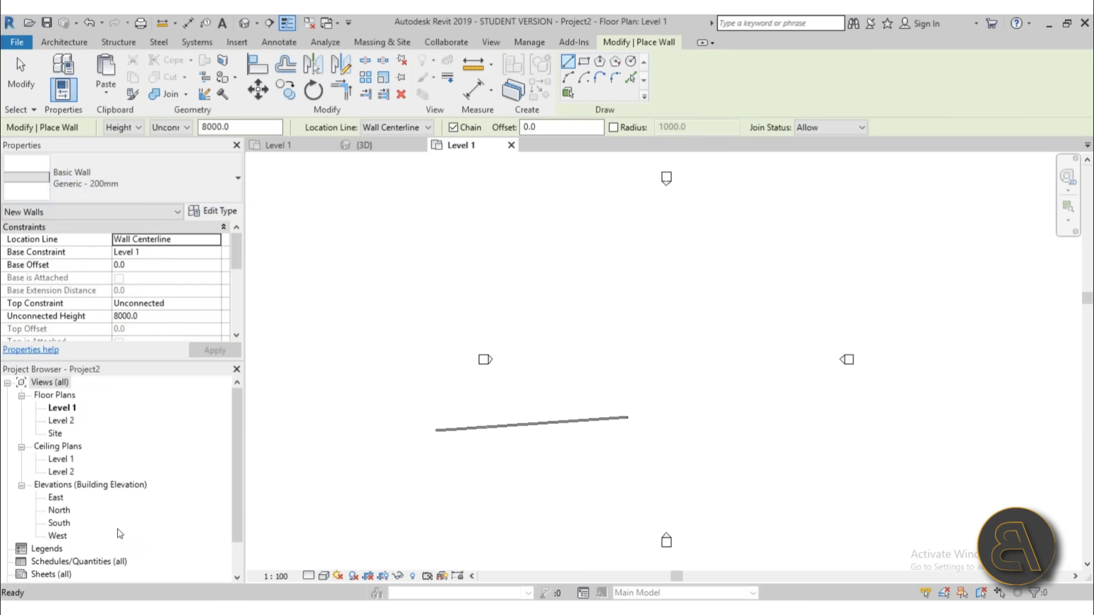
key(Escape)
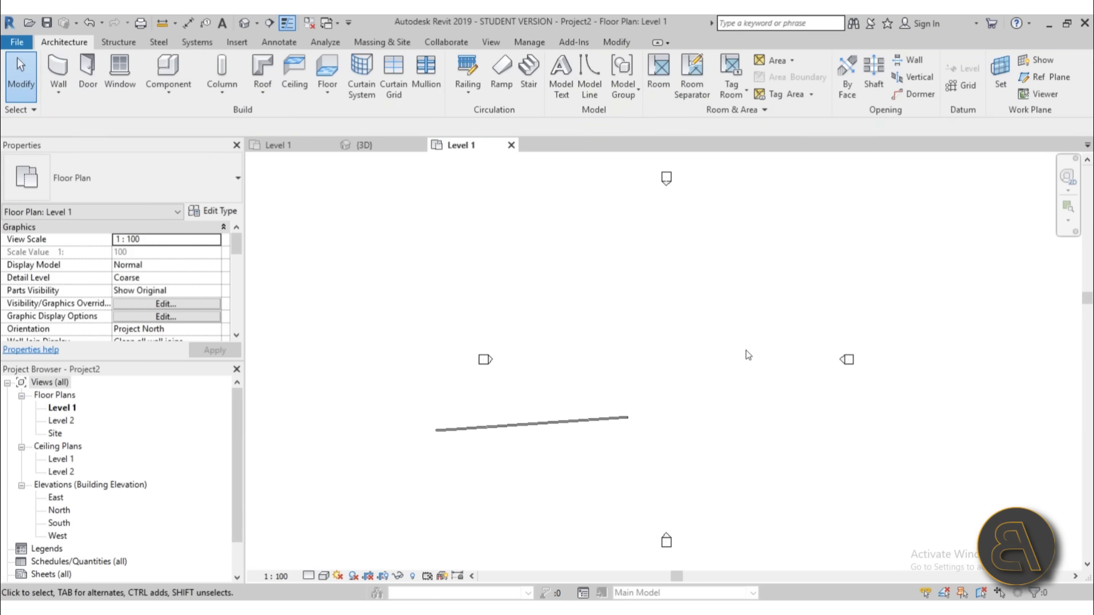
click(360, 144)
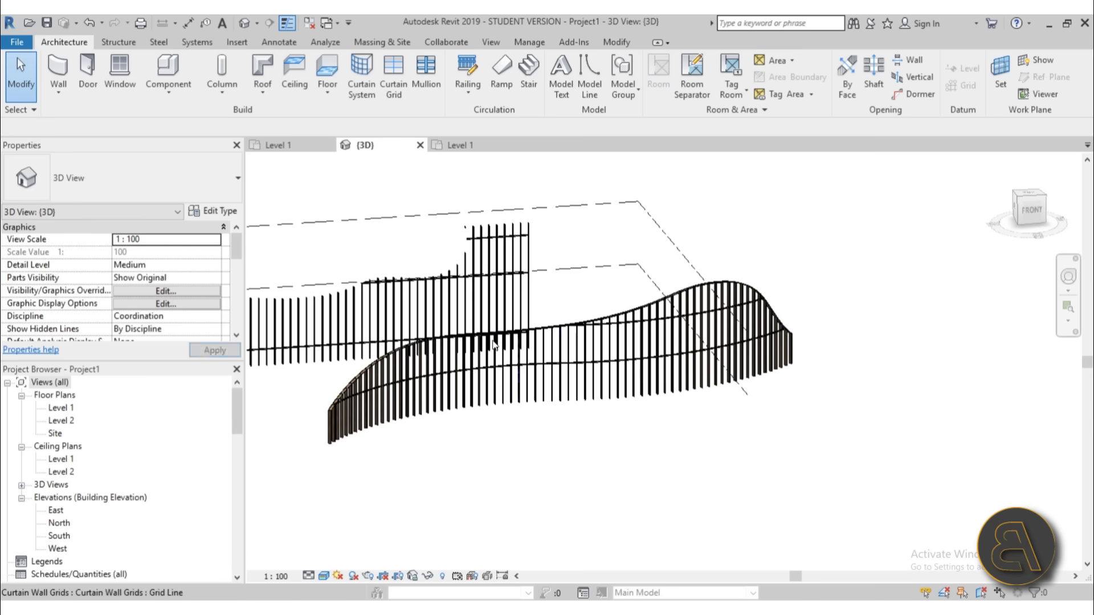
shift+middle_drag(528, 473, 505, 459)
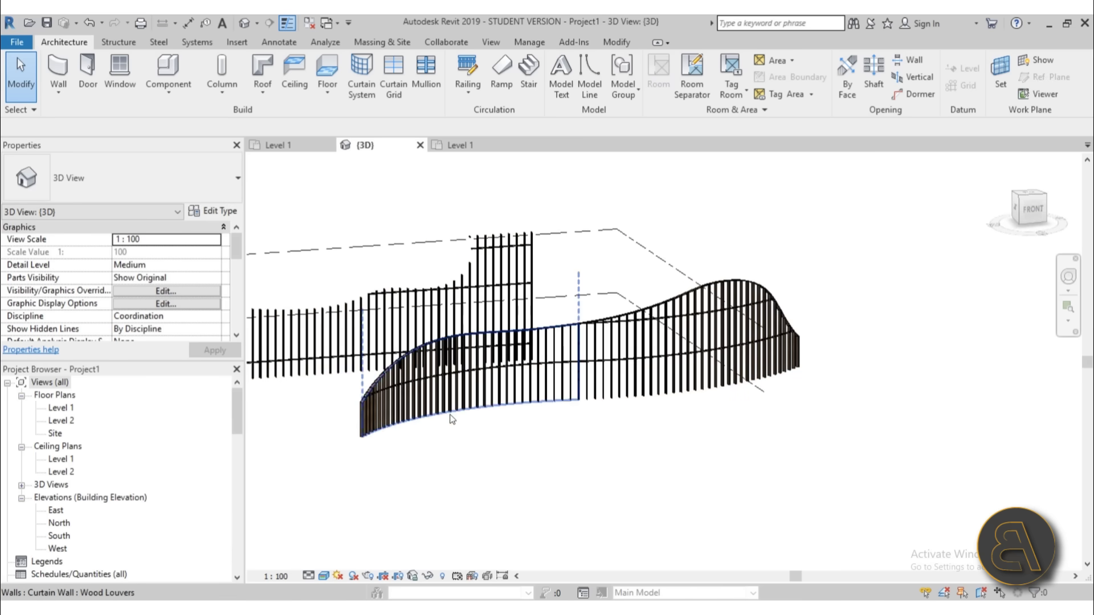